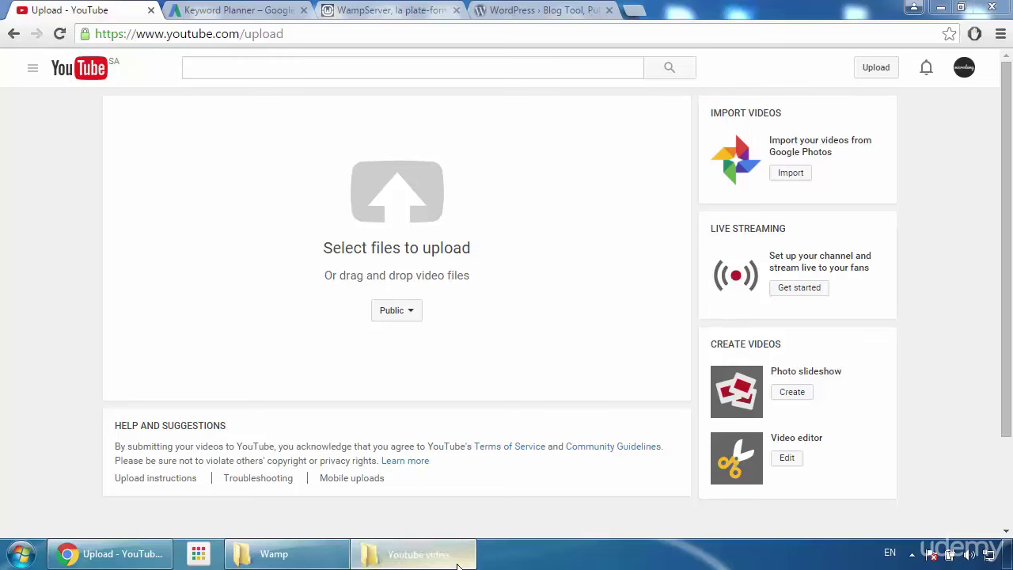
Drag the 'create facebook page' video into the YouTube upload page, then return to the WampServer site.
{"action": "left_click", "coordinate": [417, 554]}
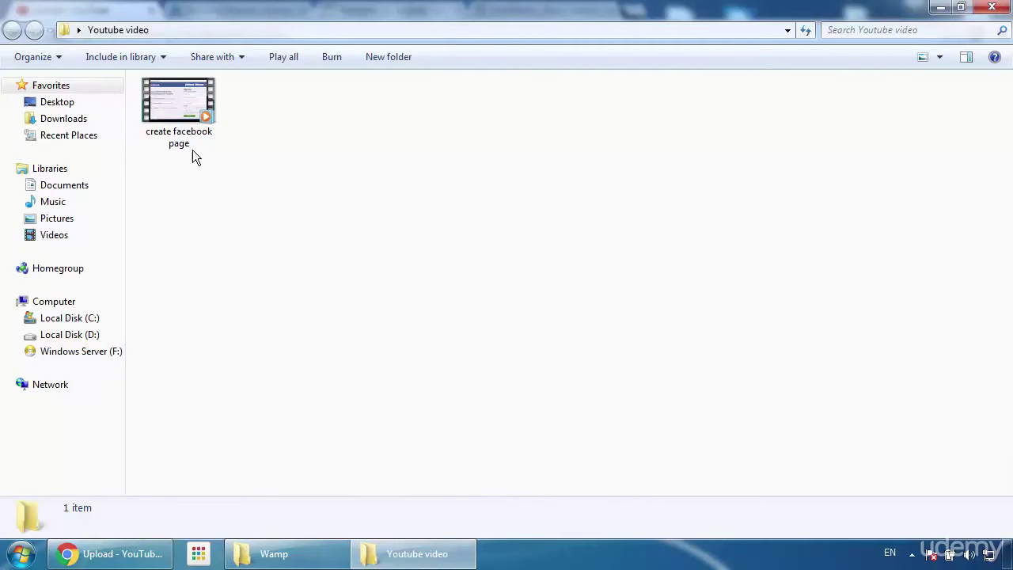
{"action": "left_click_drag", "start_coordinate": [195, 143], "coordinate": [386, 218]}
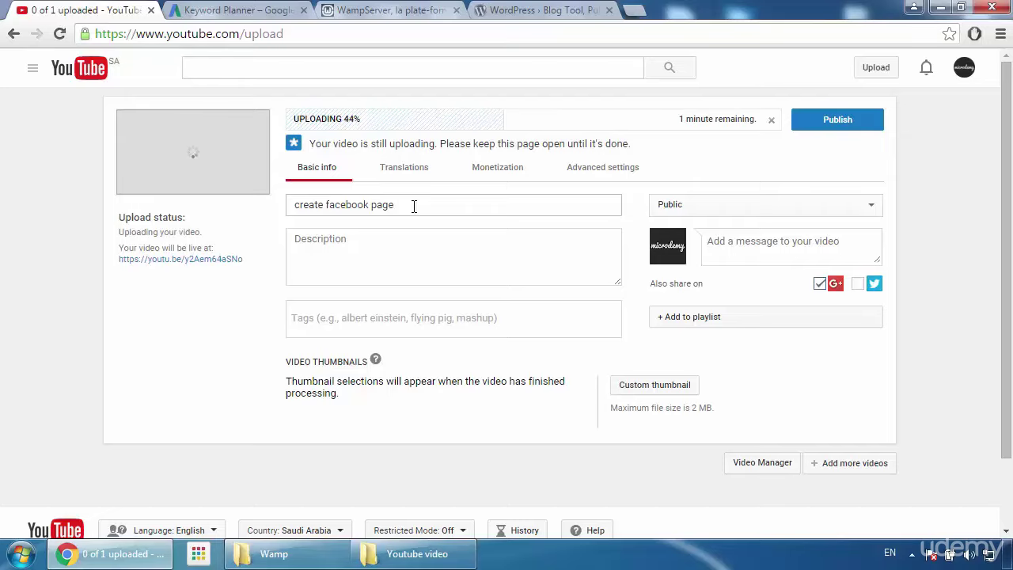
{"action": "left_click", "coordinate": [387, 9]}
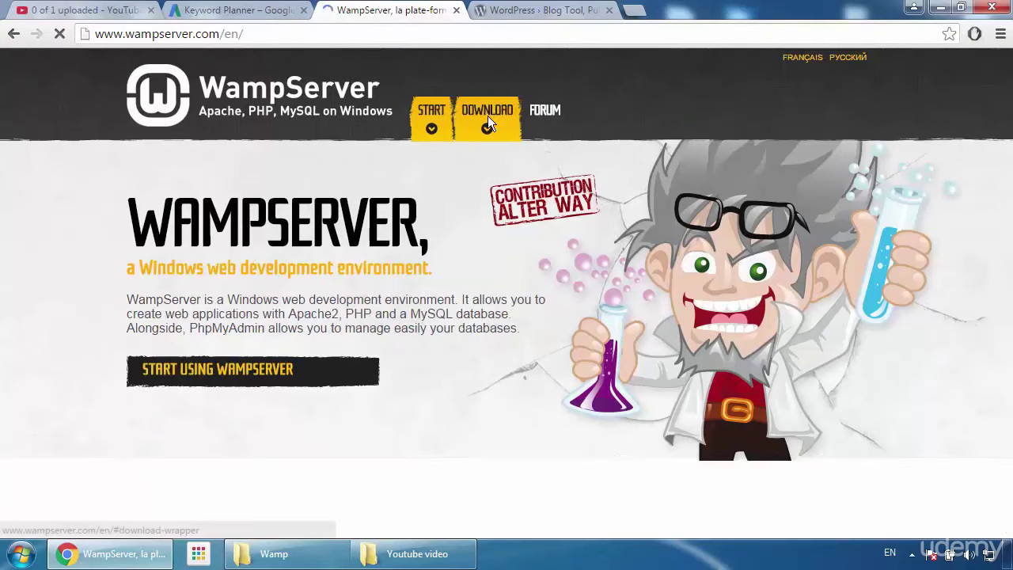
Jump to the WampServer downloads section, then bring up the Wamp folder holding the installer.
{"action": "left_click", "coordinate": [488, 115]}
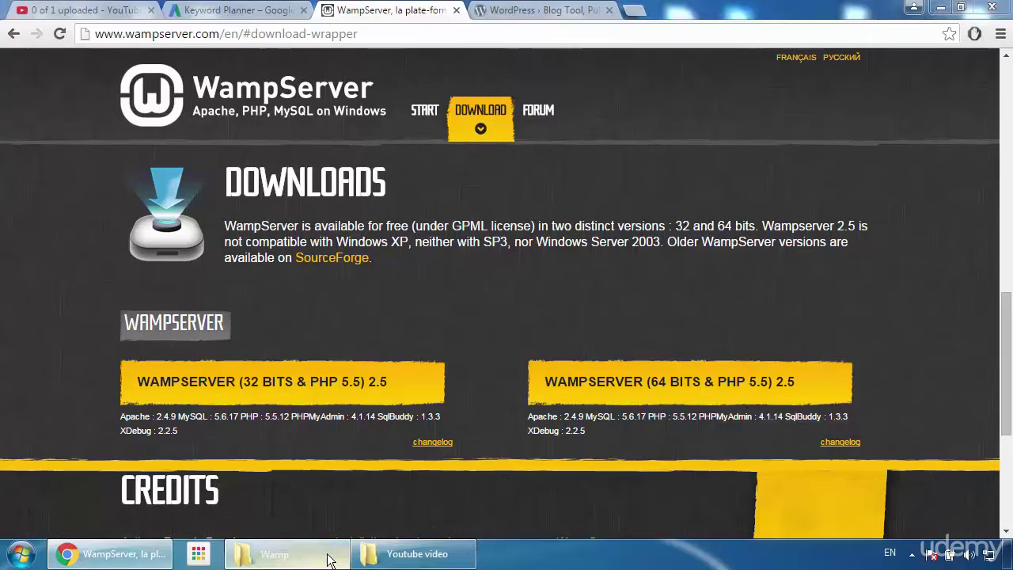
{"action": "left_click", "coordinate": [289, 553]}
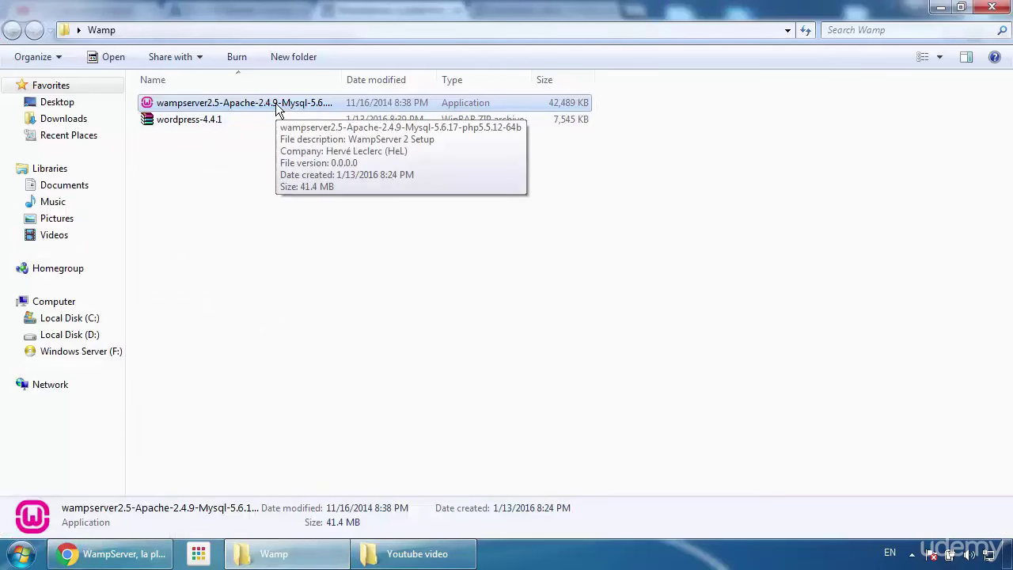
Launch the WampServer installer from the Wamp folder and confirm running it.
{"action": "left_click", "coordinate": [314, 286]}
{"action": "double_click", "coordinate": [301, 105]}
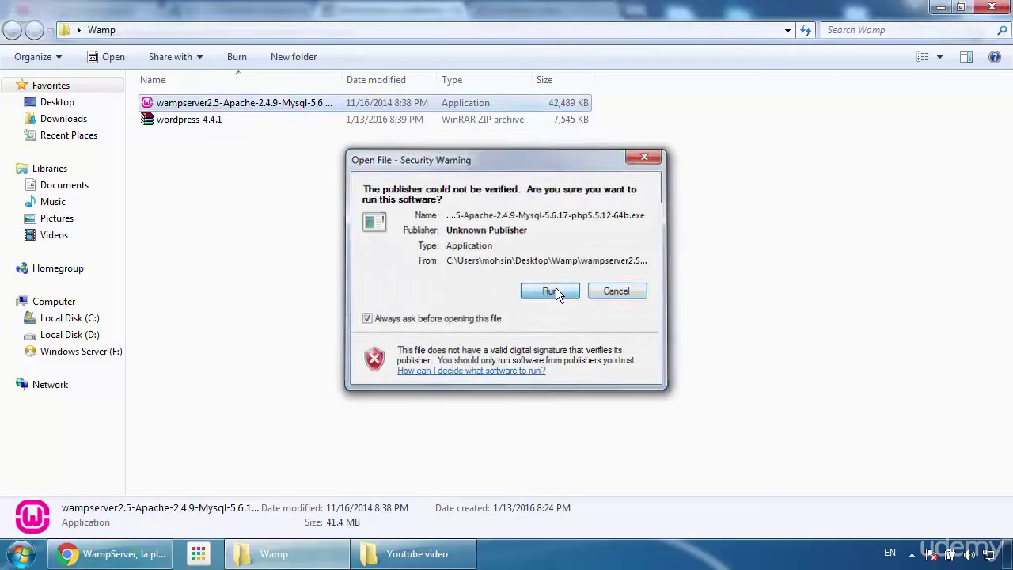
{"action": "left_click", "coordinate": [555, 287]}
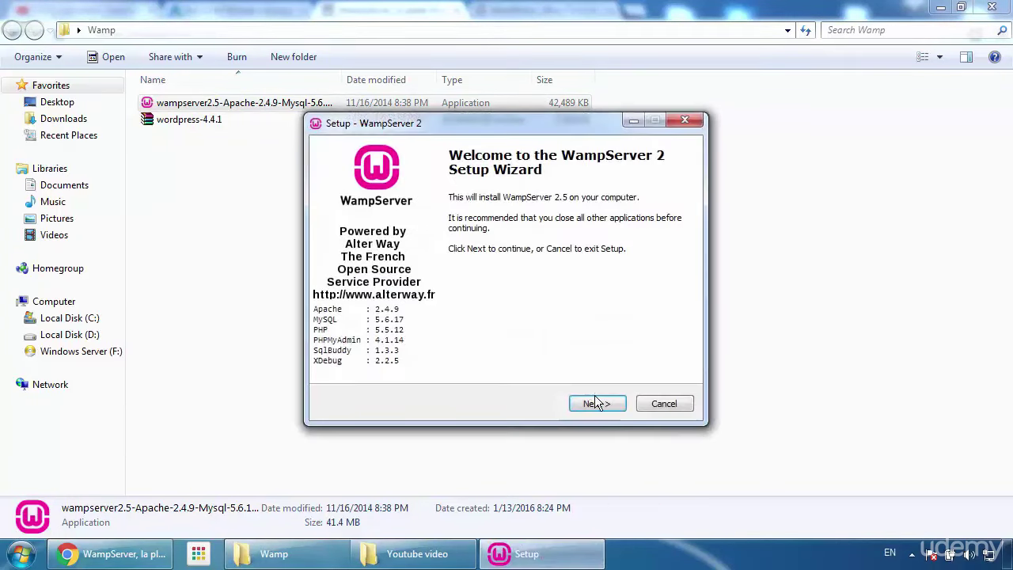
Accept the licence, keep c:\wamp as install folder, add a desktop icon, and start installing.
{"action": "left_click", "coordinate": [596, 399]}
{"action": "left_click", "coordinate": [431, 356]}
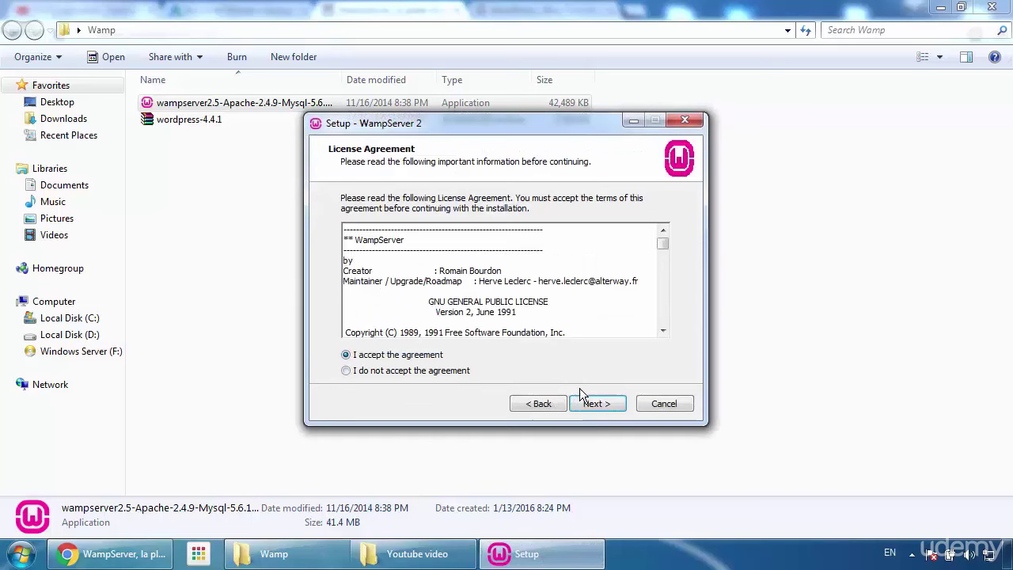
{"action": "left_click", "coordinate": [589, 403]}
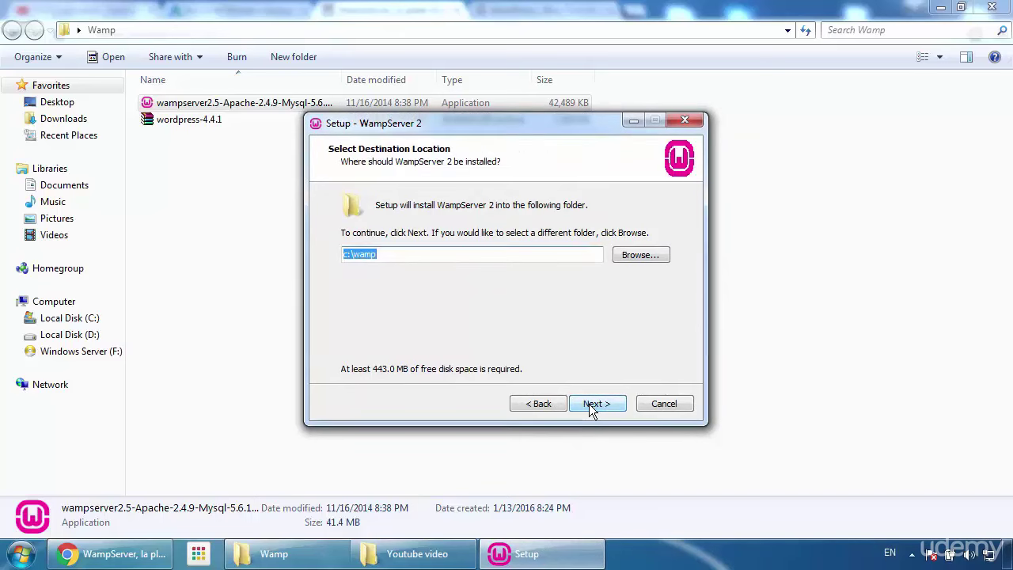
{"action": "left_click", "coordinate": [592, 403]}
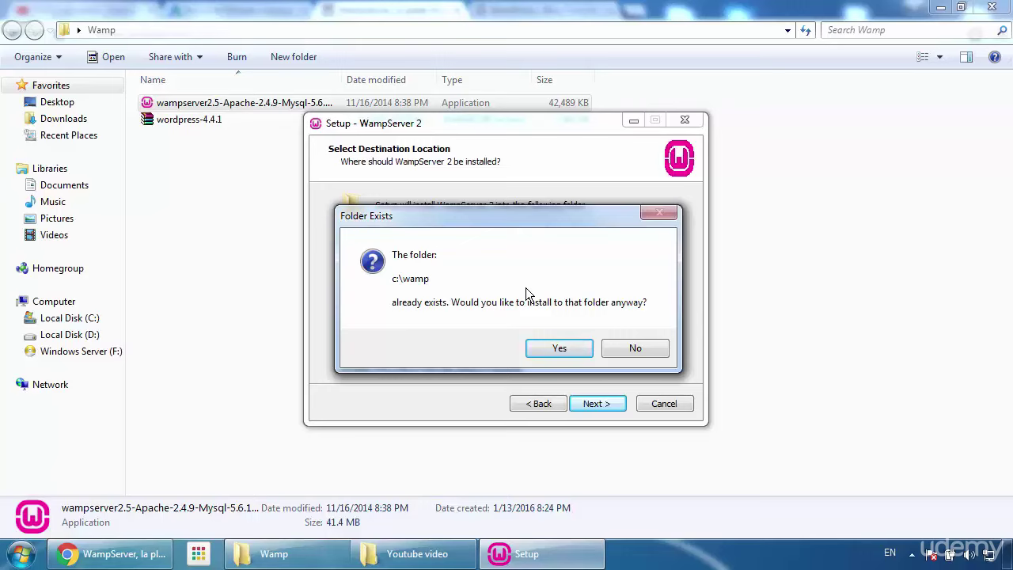
{"action": "left_click", "coordinate": [554, 348]}
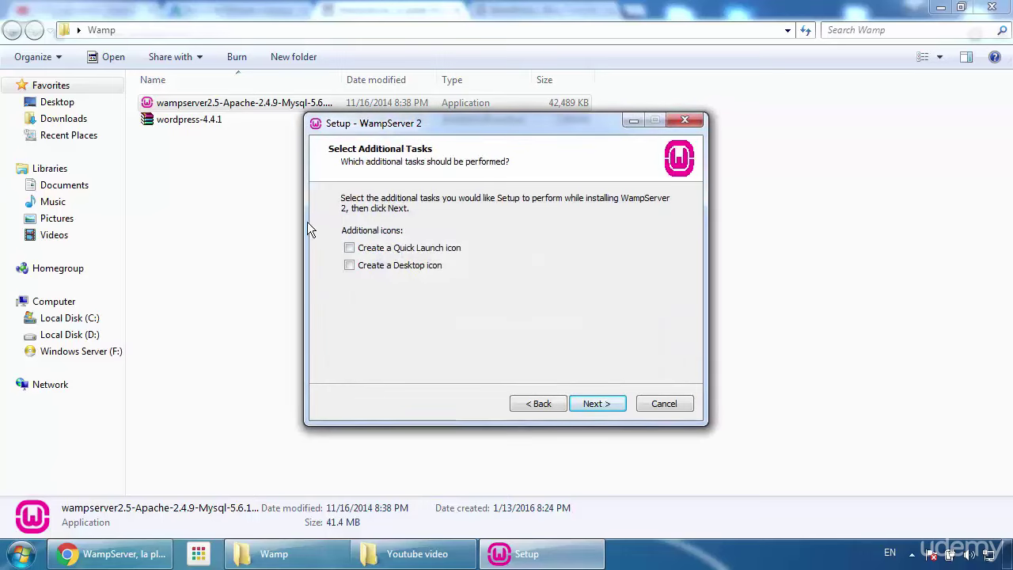
{"action": "left_click", "coordinate": [419, 267]}
{"action": "left_click", "coordinate": [609, 400]}
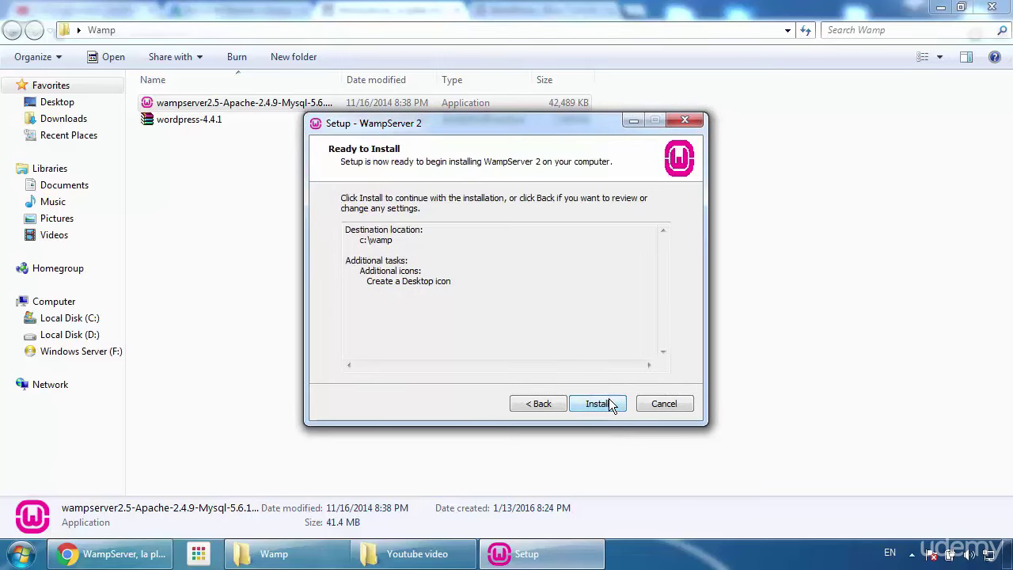
{"action": "left_click", "coordinate": [608, 399]}
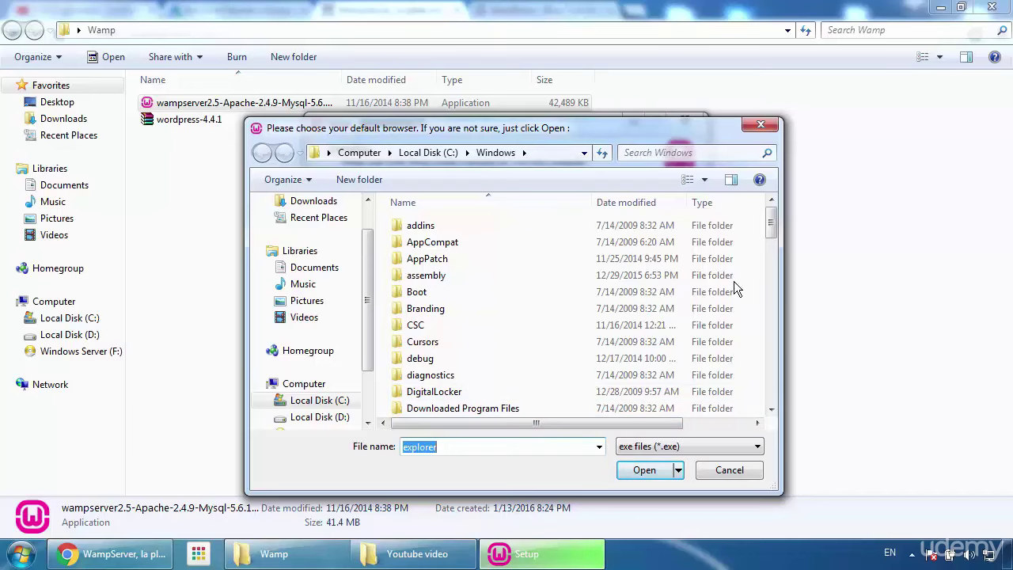
Keep explorer as browser, install the new homepage, keep default PHP mail, and finish without launching.
{"action": "left_click", "coordinate": [643, 473]}
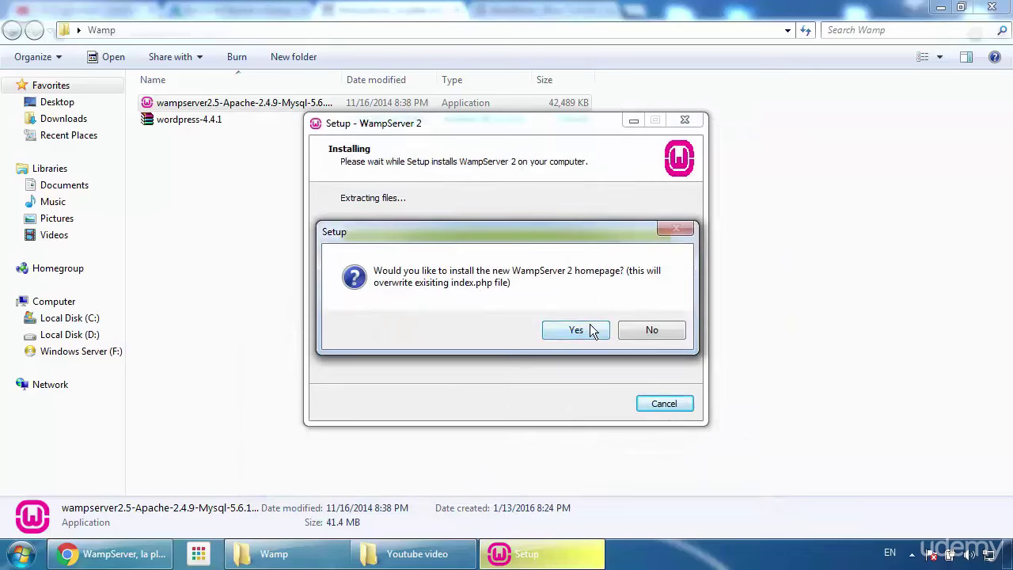
{"action": "left_click", "coordinate": [590, 324]}
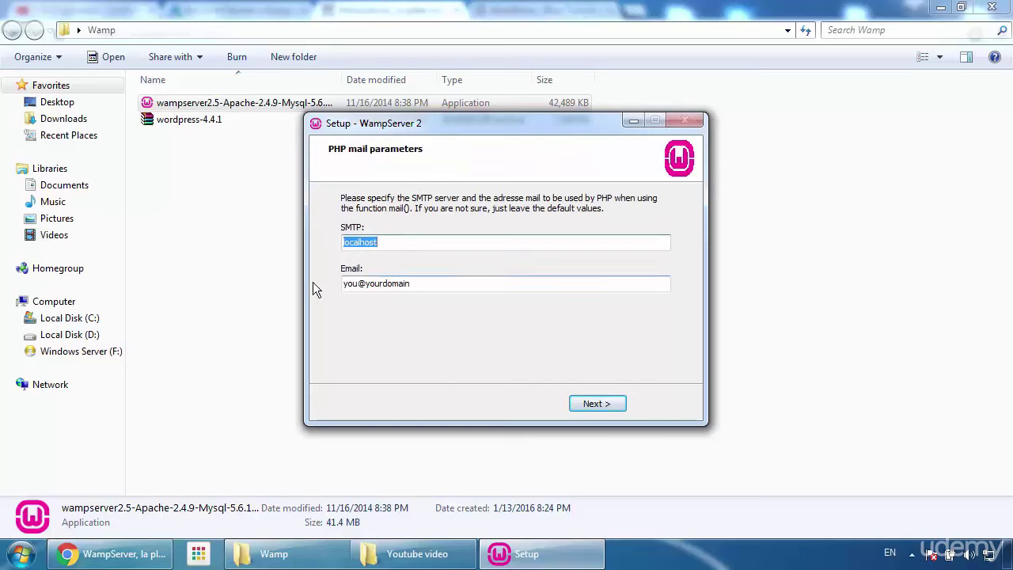
{"action": "left_click", "coordinate": [593, 403]}
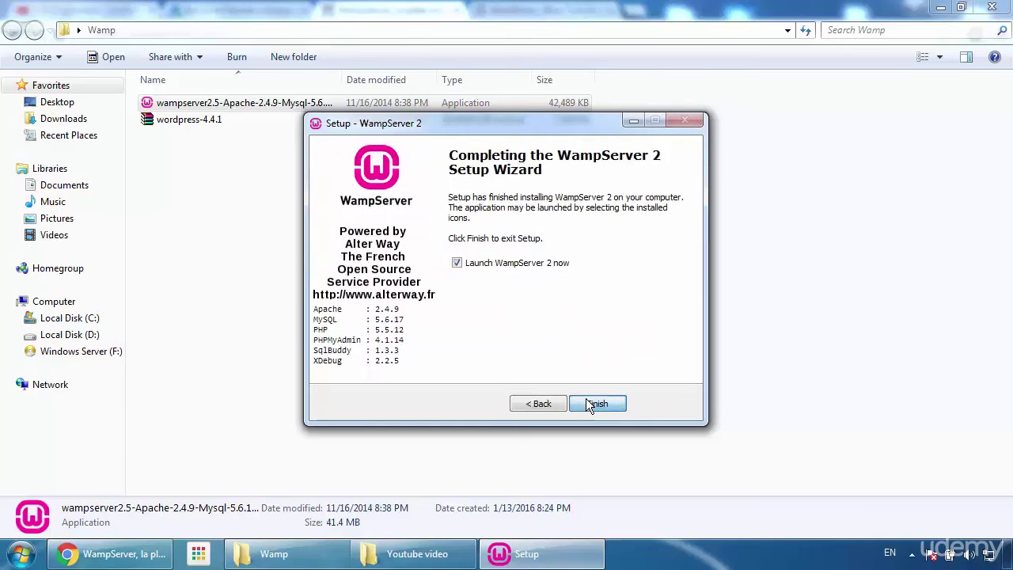
{"action": "left_click", "coordinate": [507, 264]}
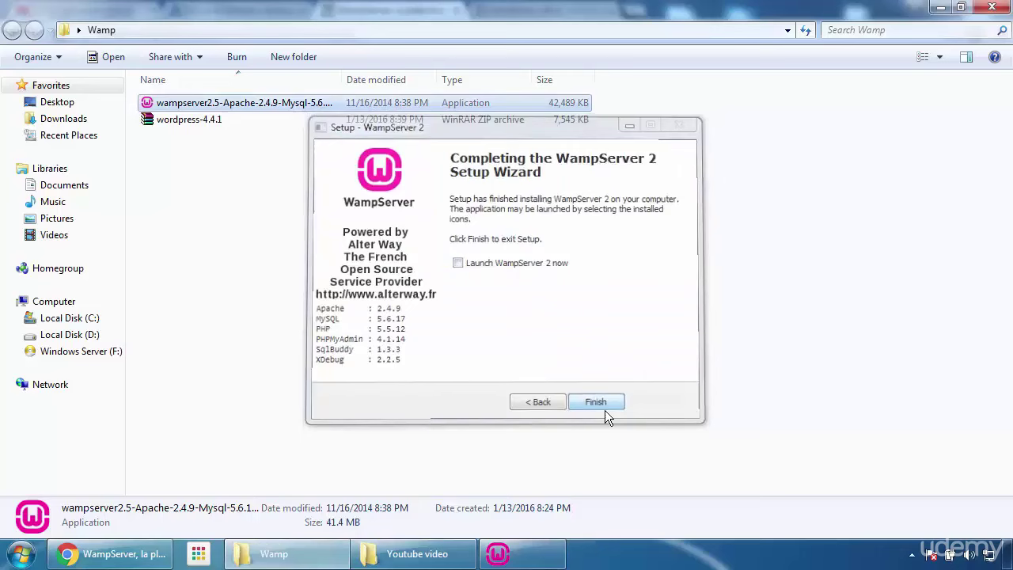
{"action": "left_click", "coordinate": [605, 409]}
Confirm the YouTube tab shows 1 of 1 uploaded, then go to the WordPress.org tab.
{"action": "left_click", "coordinate": [155, 559]}
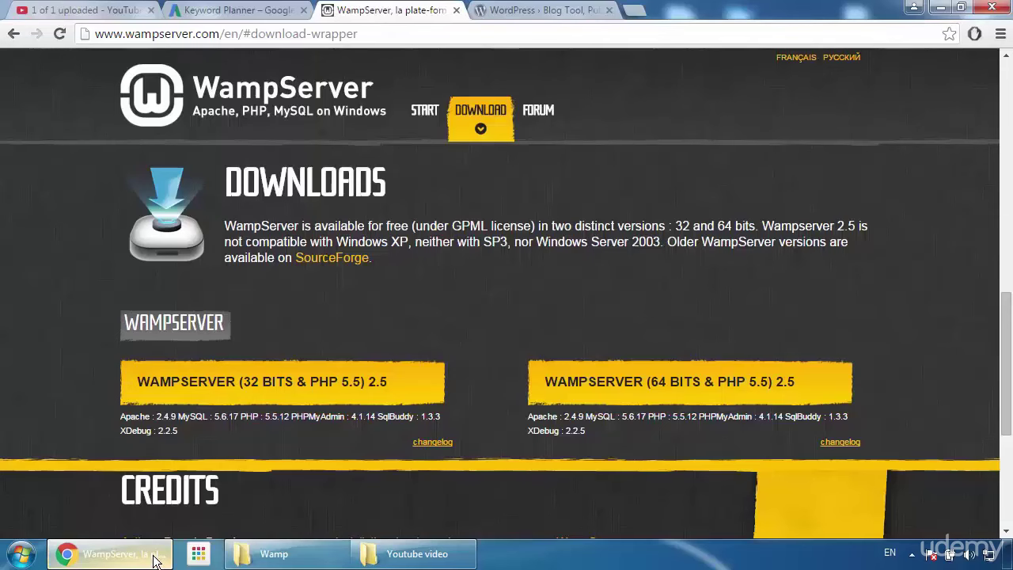
{"action": "left_click", "coordinate": [93, 10]}
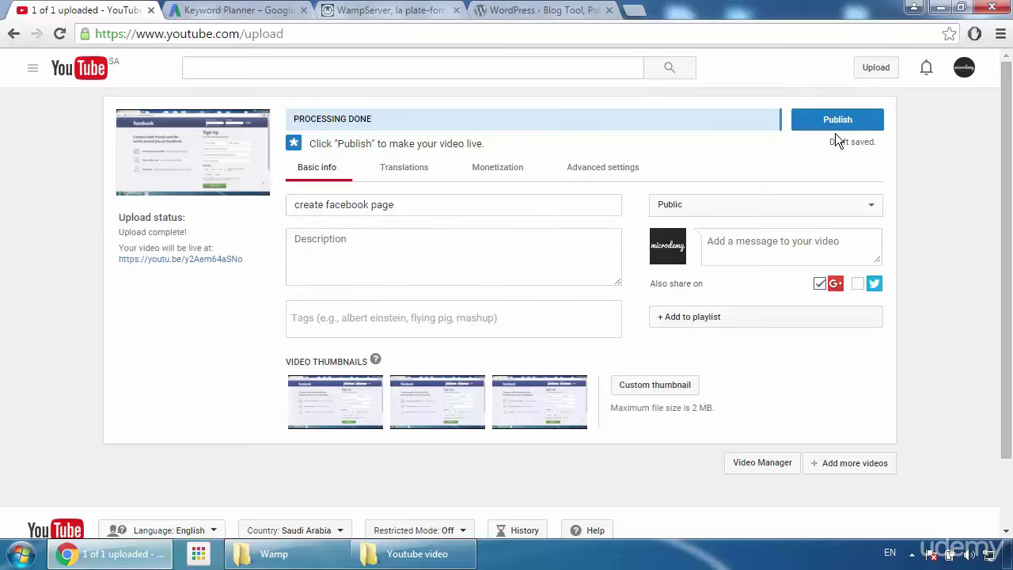
{"action": "left_click", "coordinate": [421, 10]}
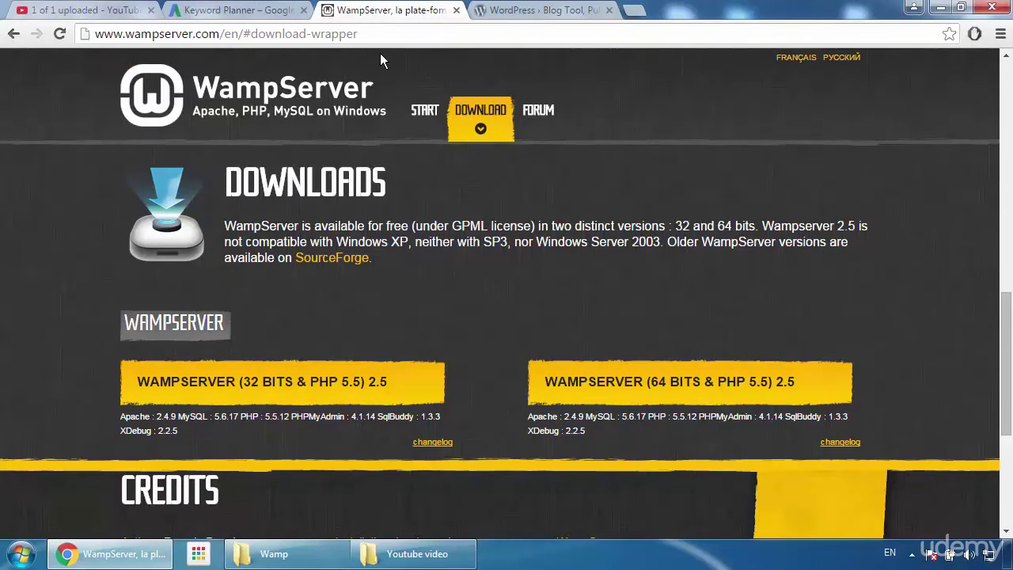
{"action": "left_click", "coordinate": [580, 9]}
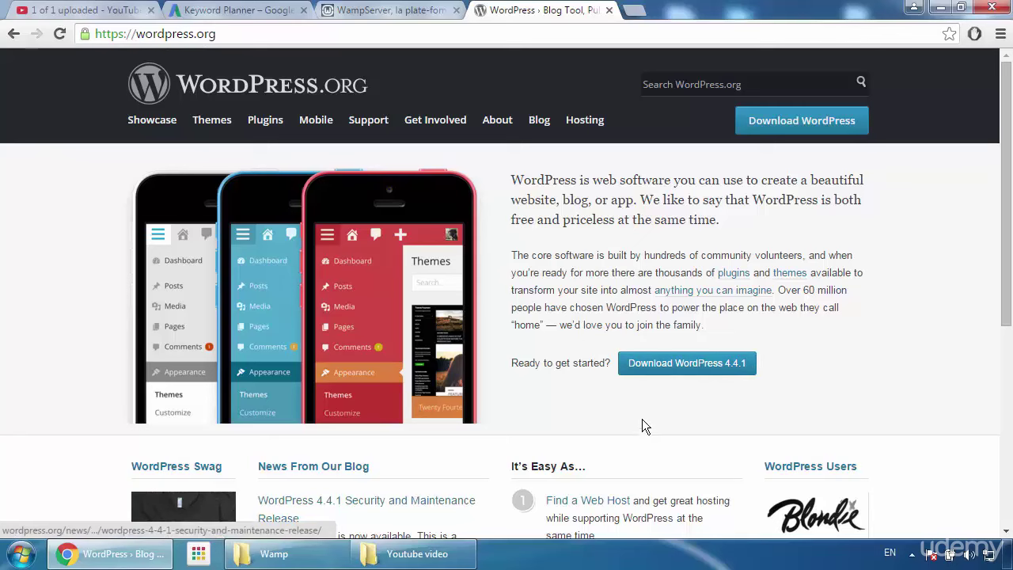
Select the wordpress-4.4.1 archive in the Wamp folder and return to the browser.
{"action": "left_click", "coordinate": [305, 550]}
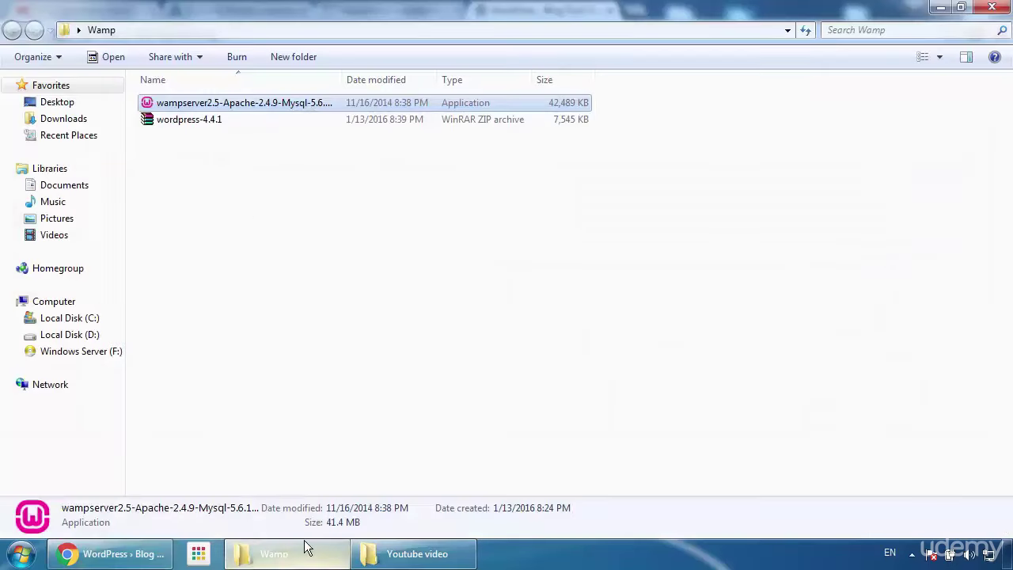
{"action": "left_click", "coordinate": [200, 122]}
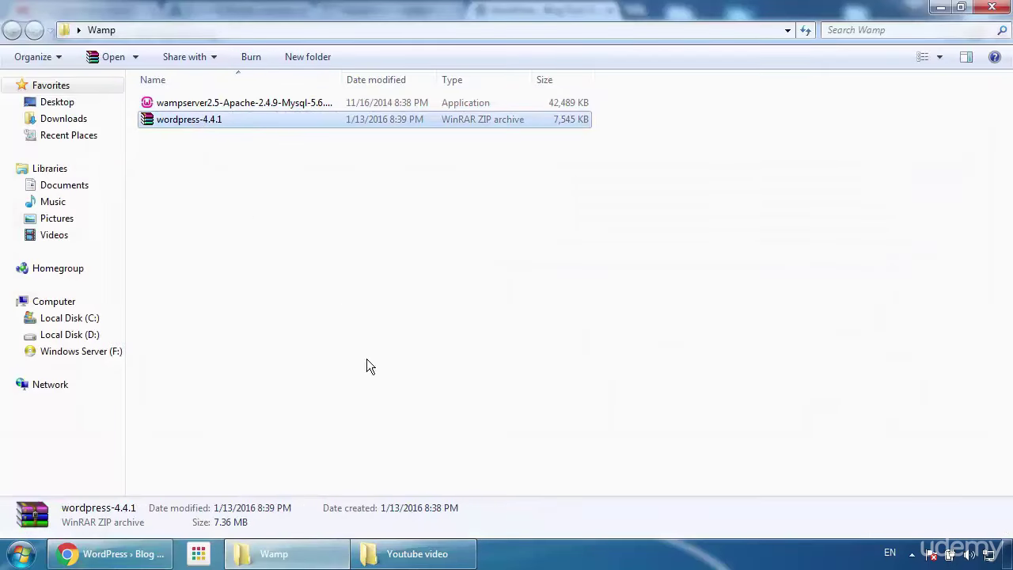
{"action": "left_click", "coordinate": [150, 554]}
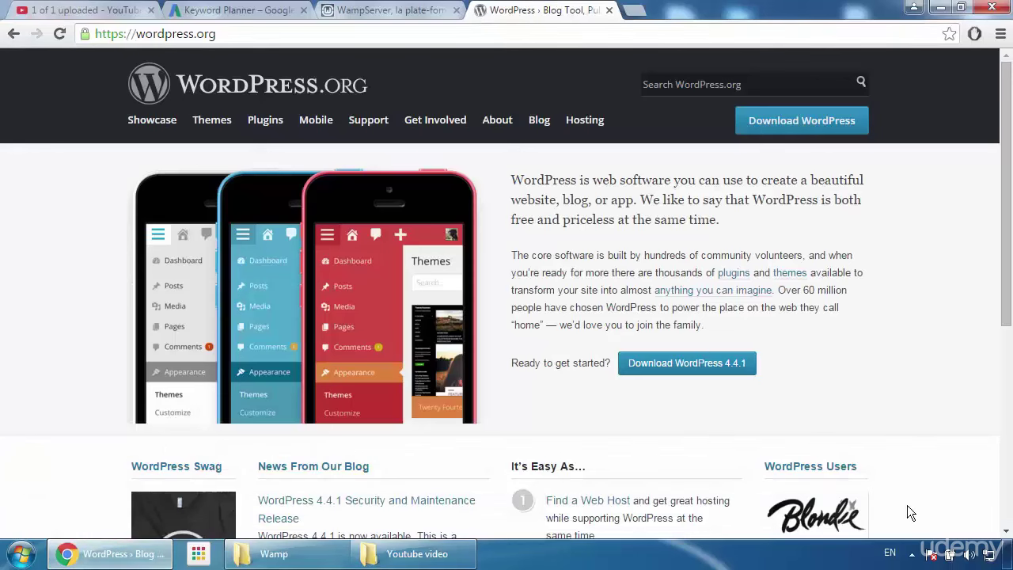
Start WampServer64 from the Start menu and put the server online from its tray icon.
{"action": "left_click", "coordinate": [911, 554]}
{"action": "left_click", "coordinate": [912, 554]}
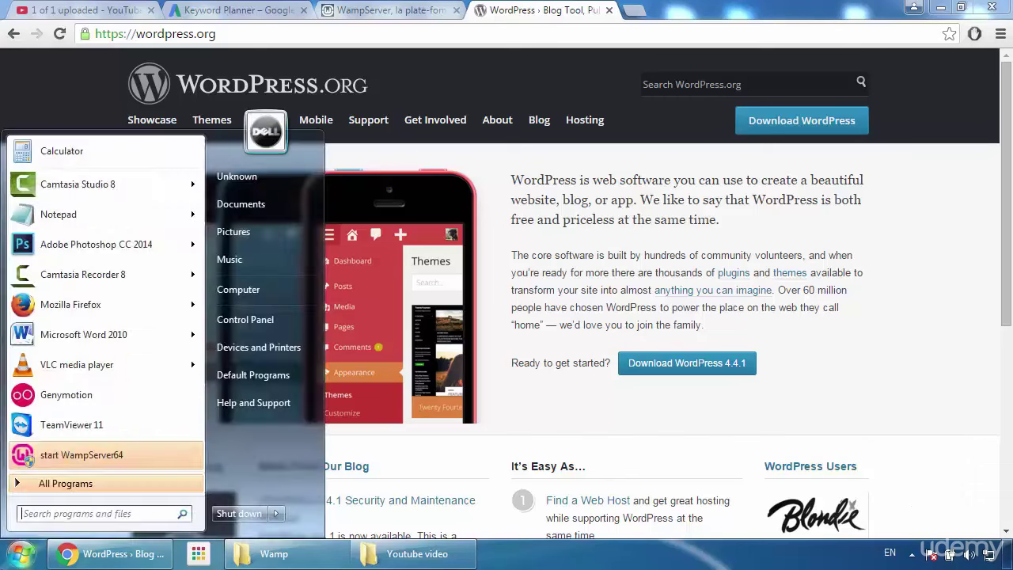
{"action": "left_click", "coordinate": [19, 554]}
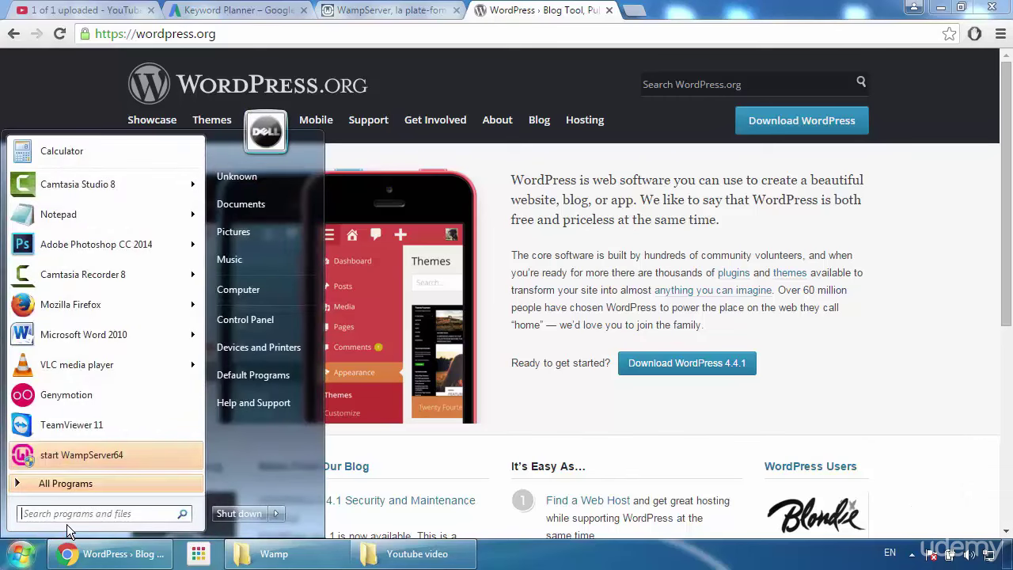
{"action": "left_click", "coordinate": [78, 460]}
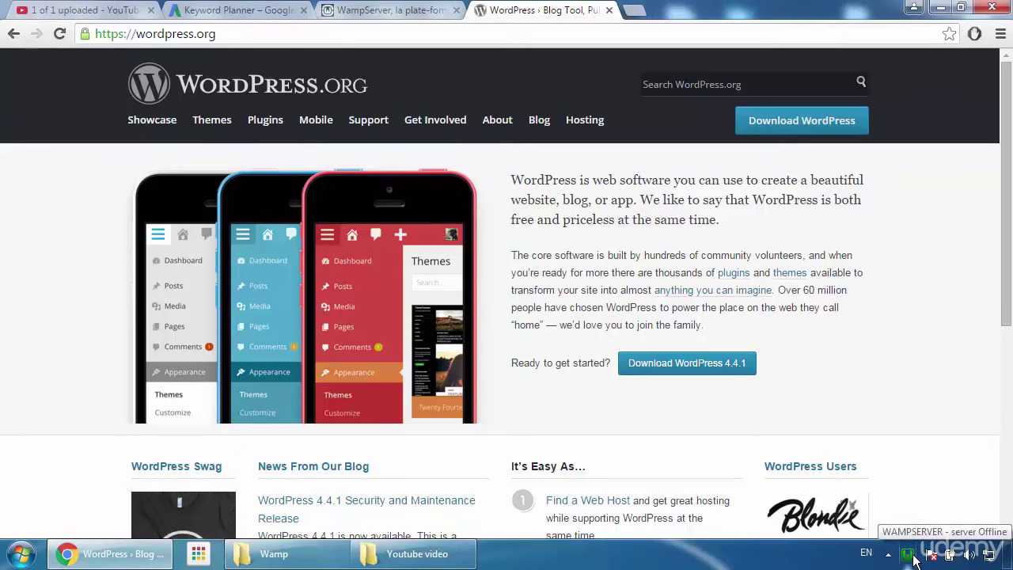
{"action": "left_click", "coordinate": [910, 556]}
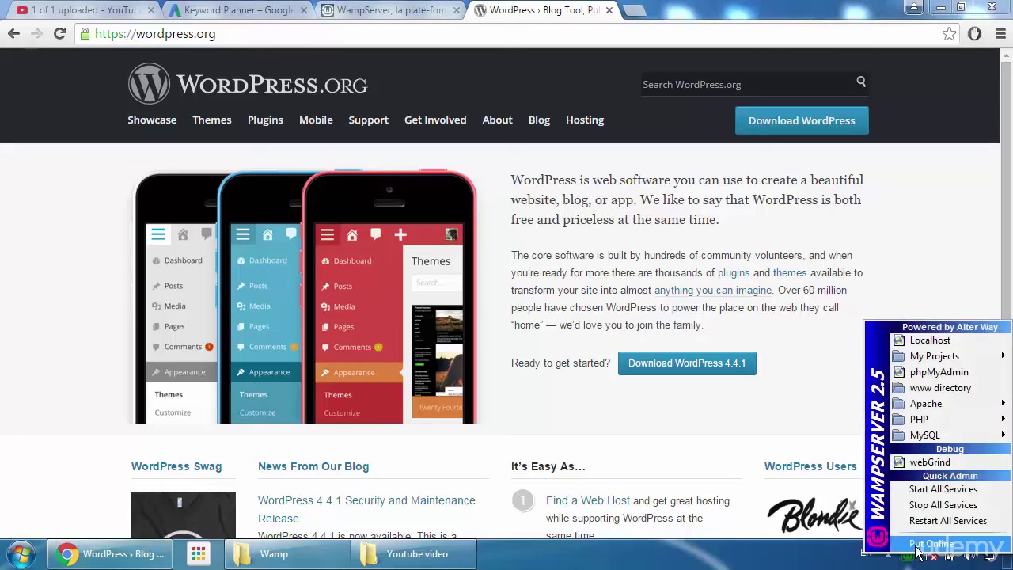
{"action": "left_click", "coordinate": [910, 555]}
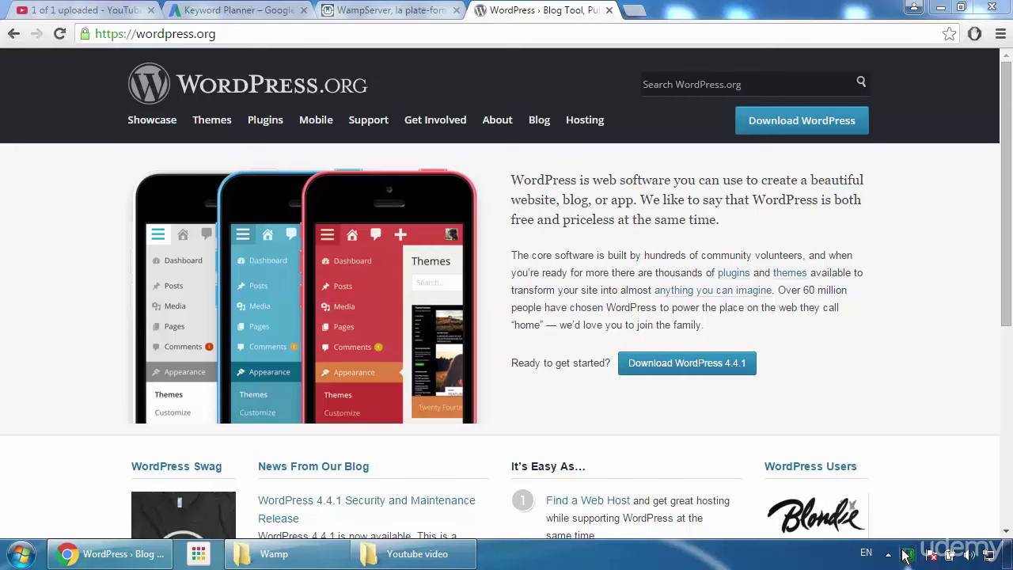
Copy the wordpress-4.4.1 archive from the Wamp folder.
{"action": "left_click", "coordinate": [312, 558]}
{"action": "right_click", "coordinate": [176, 120]}
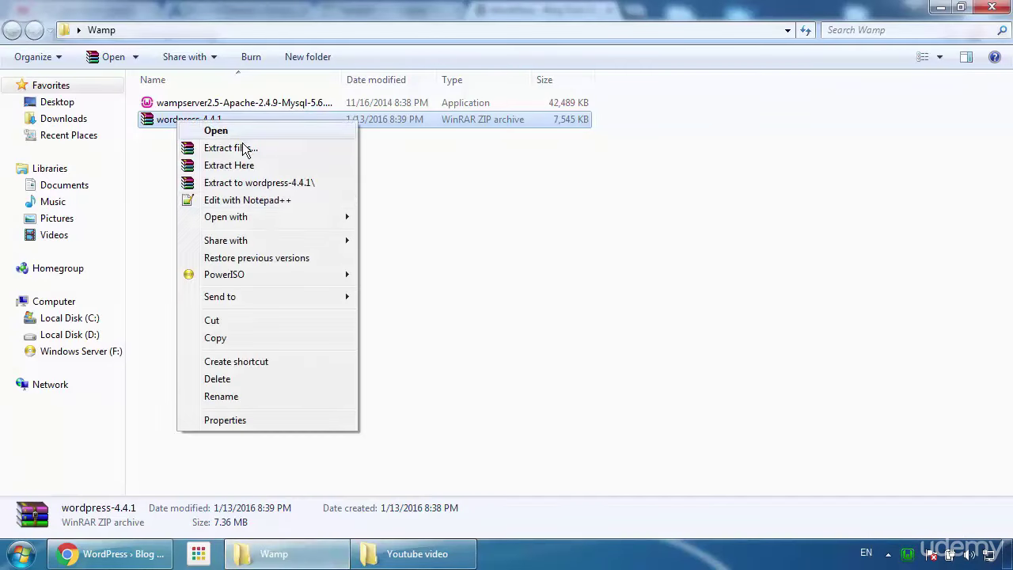
{"action": "left_click", "coordinate": [257, 337]}
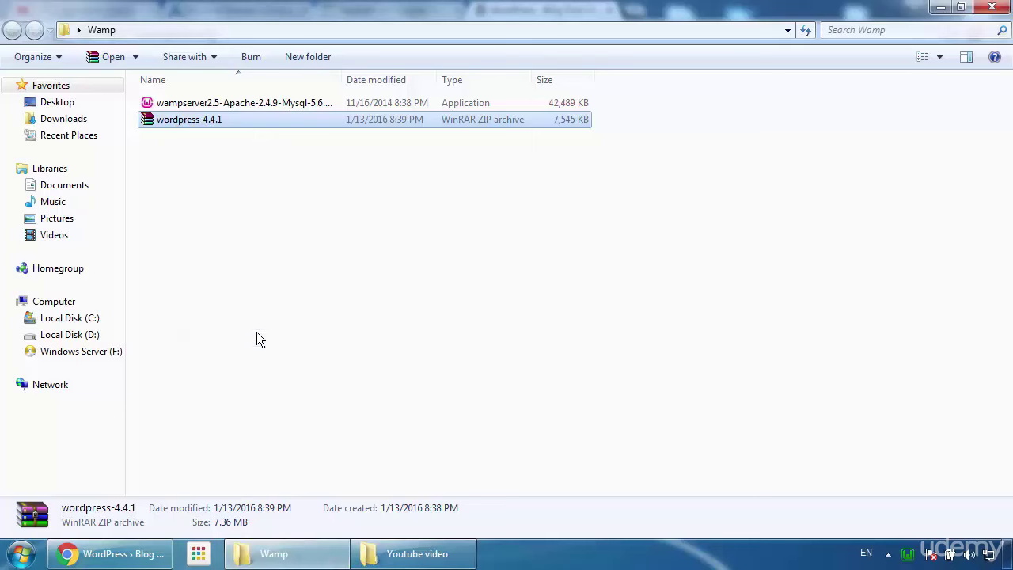
Open Local Disk (C:) through Computer in the Start menu.
{"action": "left_click", "coordinate": [21, 554]}
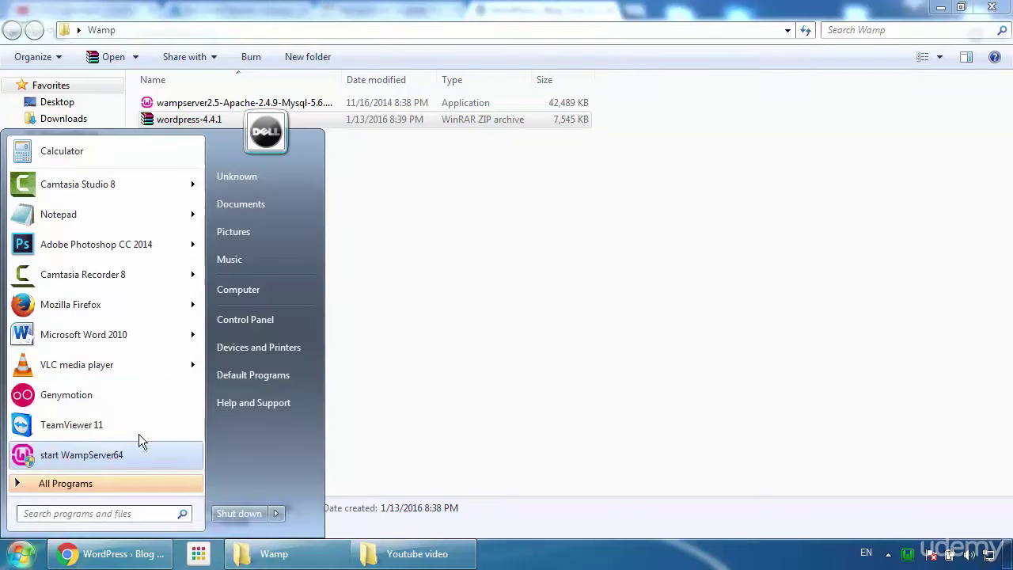
{"action": "left_click", "coordinate": [245, 293]}
{"action": "double_click", "coordinate": [248, 134]}
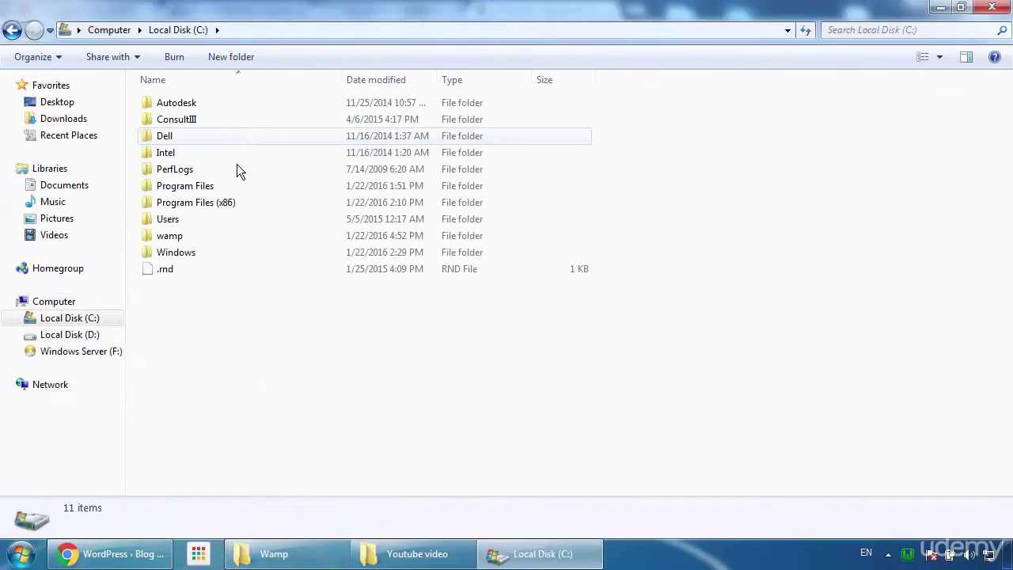
Create a new folder named yoast inside C:\wamp\www and open it.
{"action": "double_click", "coordinate": [189, 236]}
{"action": "double_click", "coordinate": [179, 252]}
{"action": "right_click", "coordinate": [181, 402]}
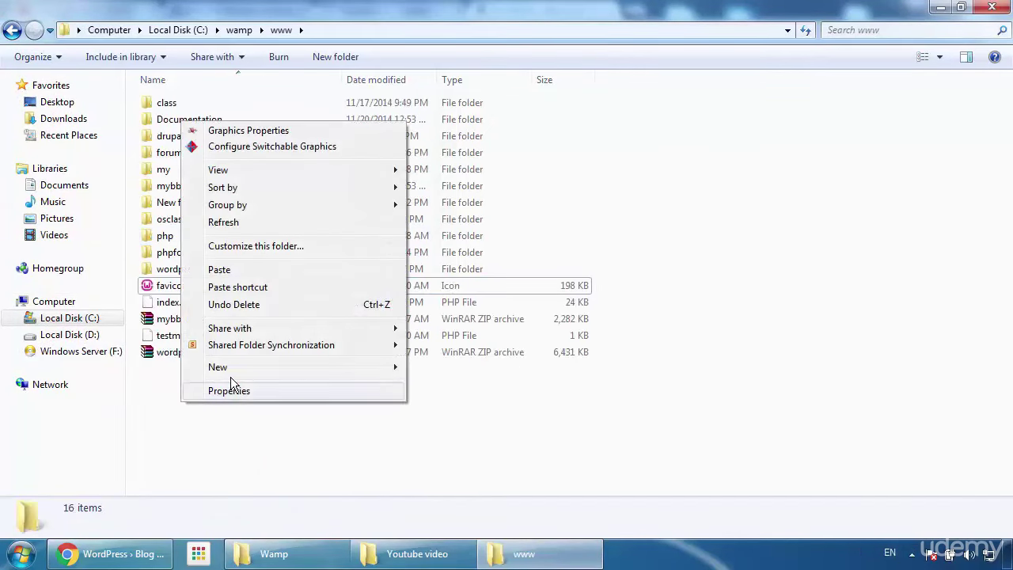
{"action": "mouse_move", "coordinate": [230, 367]}
{"action": "left_click", "coordinate": [447, 135]}
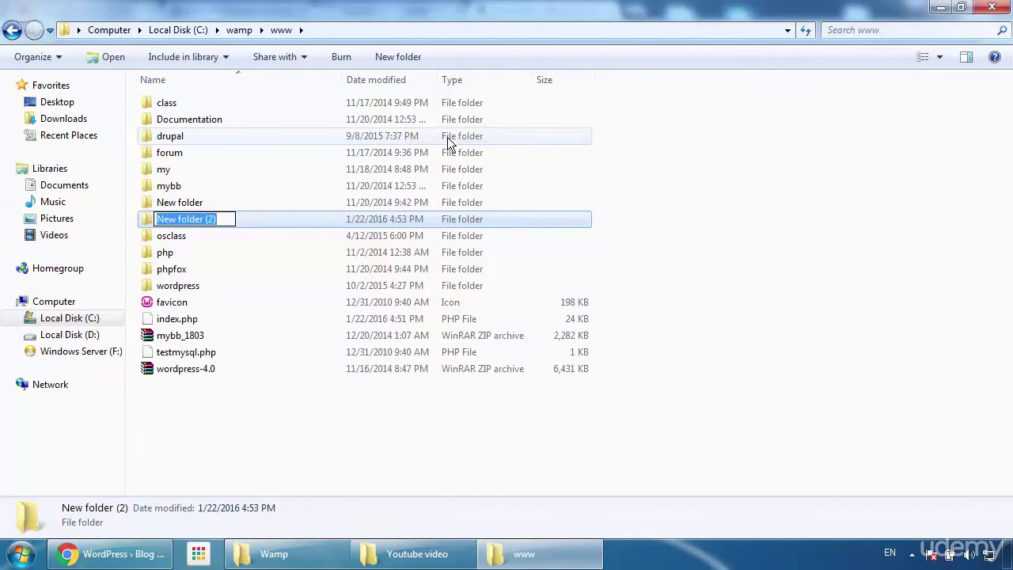
{"action": "type", "text": "yoast"}
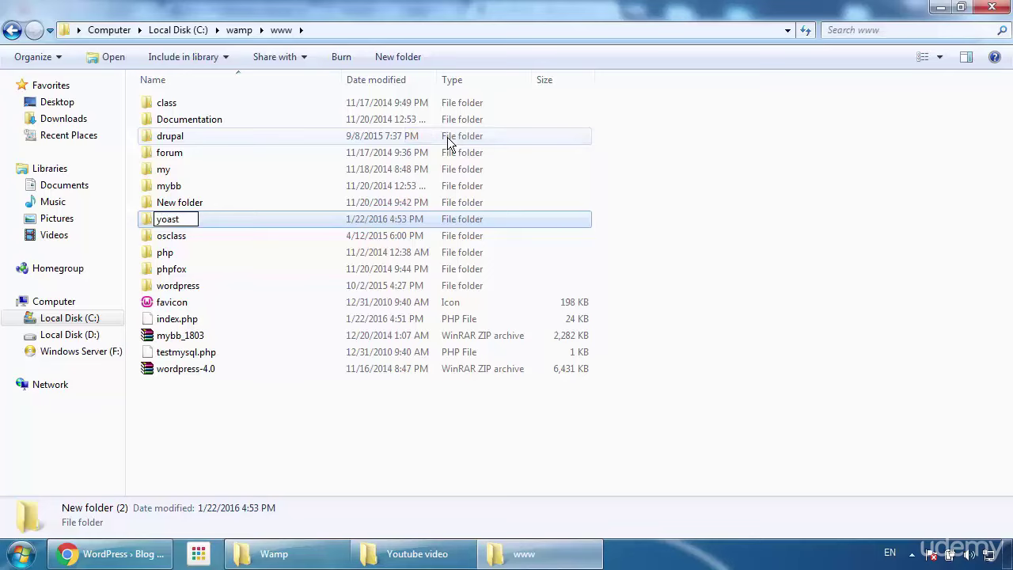
{"action": "key", "text": "Return"}
{"action": "key", "text": "Return"}
Paste the wordpress-4.4.1 archive into yoast and extract it there.
{"action": "right_click", "coordinate": [341, 134]}
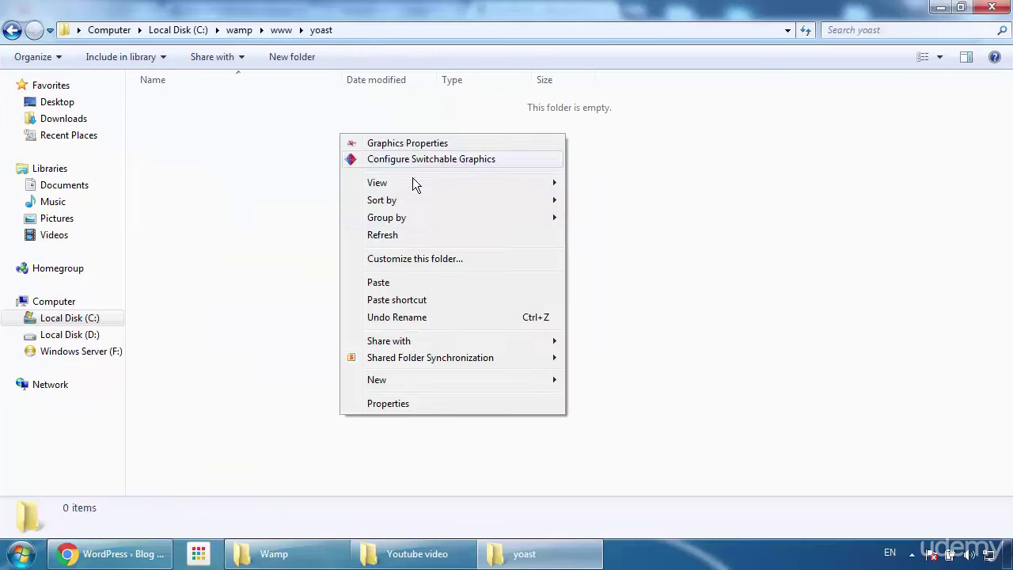
{"action": "left_click", "coordinate": [410, 281]}
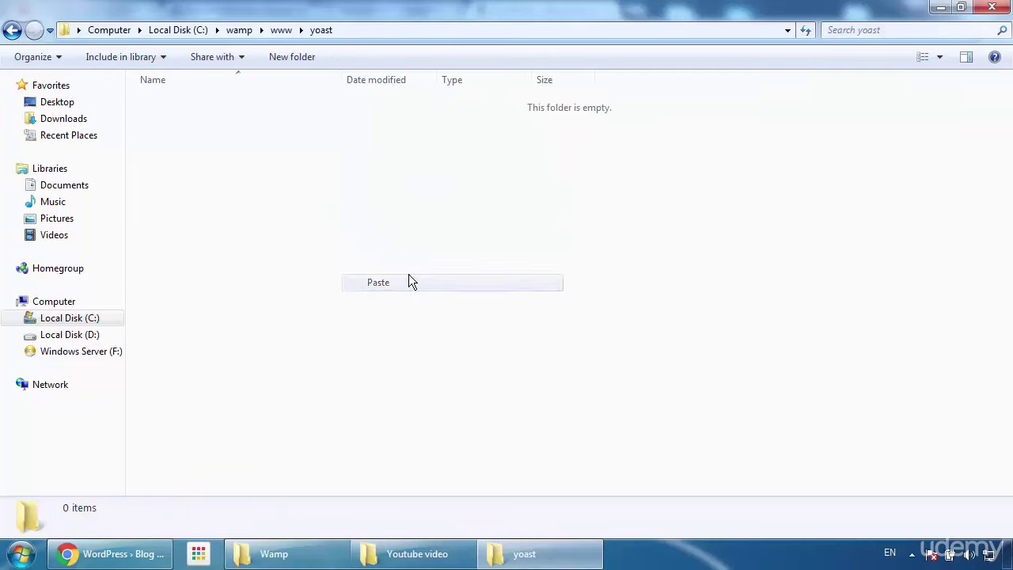
{"action": "left_click", "coordinate": [206, 123]}
{"action": "left_click", "coordinate": [213, 109]}
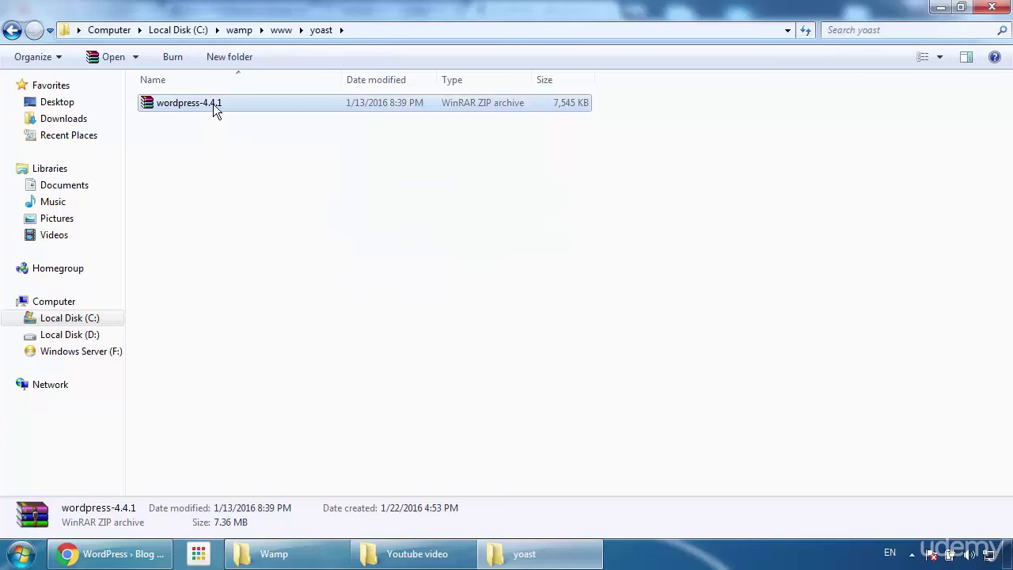
{"action": "right_click", "coordinate": [213, 107]}
{"action": "left_click", "coordinate": [252, 148]}
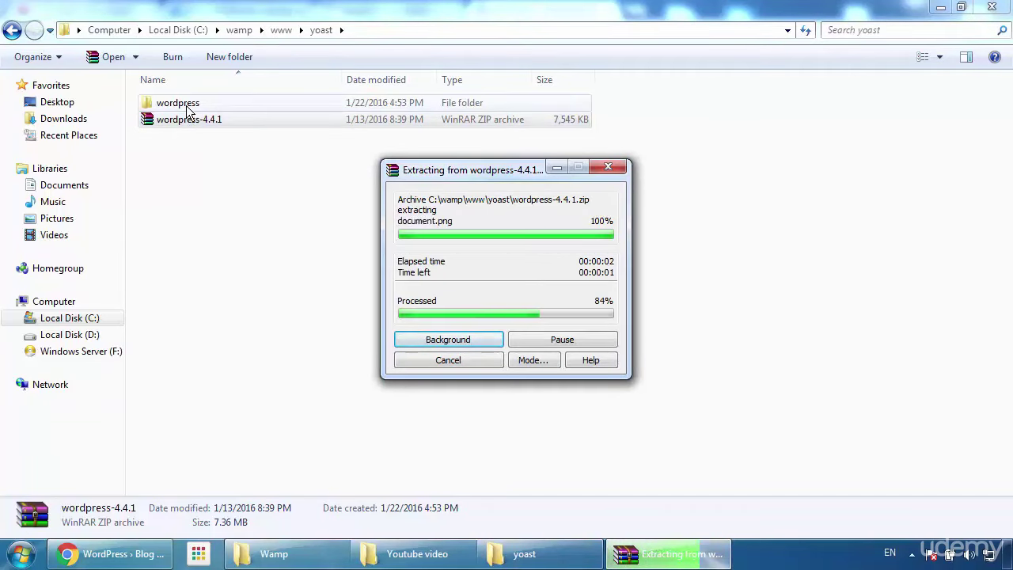
Move all 19 files from the extracted wordpress folder into yoast, then return to the browser.
{"action": "double_click", "coordinate": [187, 109]}
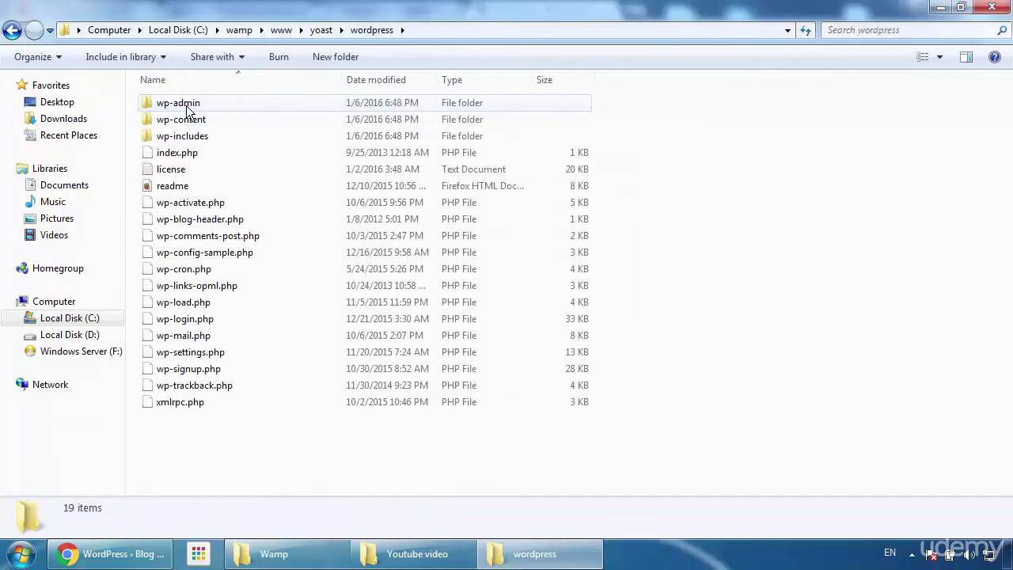
{"action": "key", "text": "ctrl+a"}
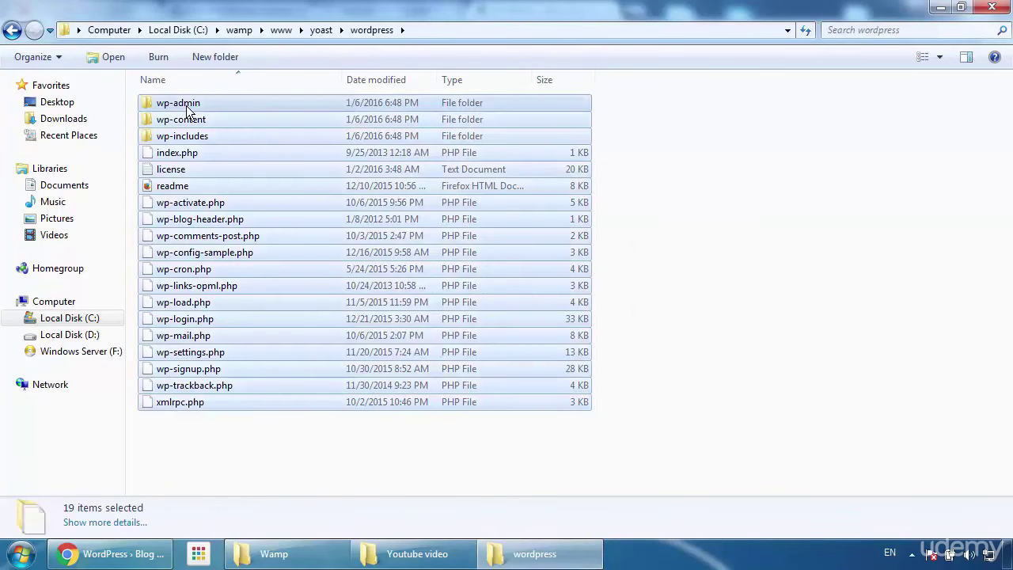
{"action": "left_click", "coordinate": [12, 30]}
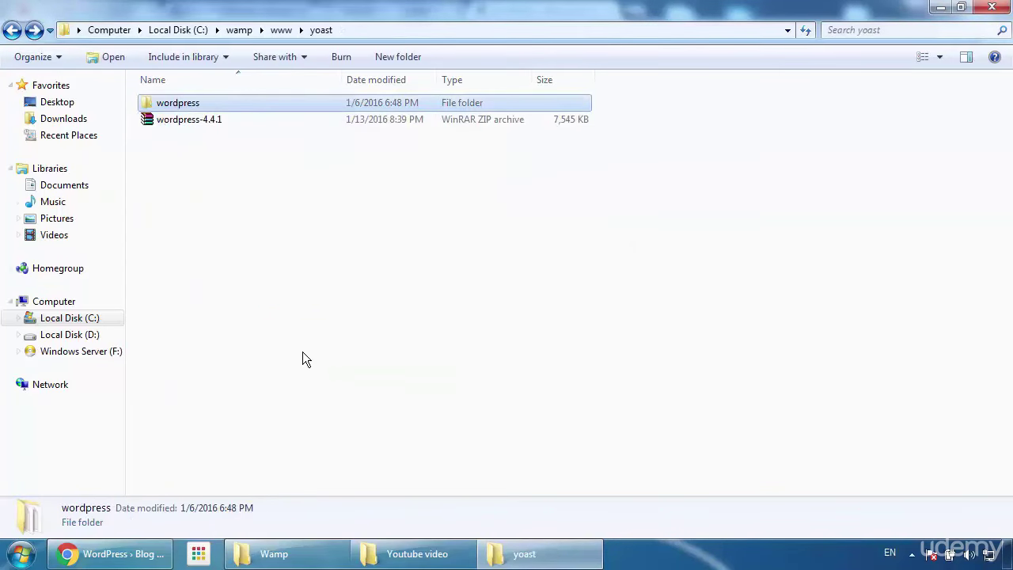
{"action": "key", "text": "ctrl+v"}
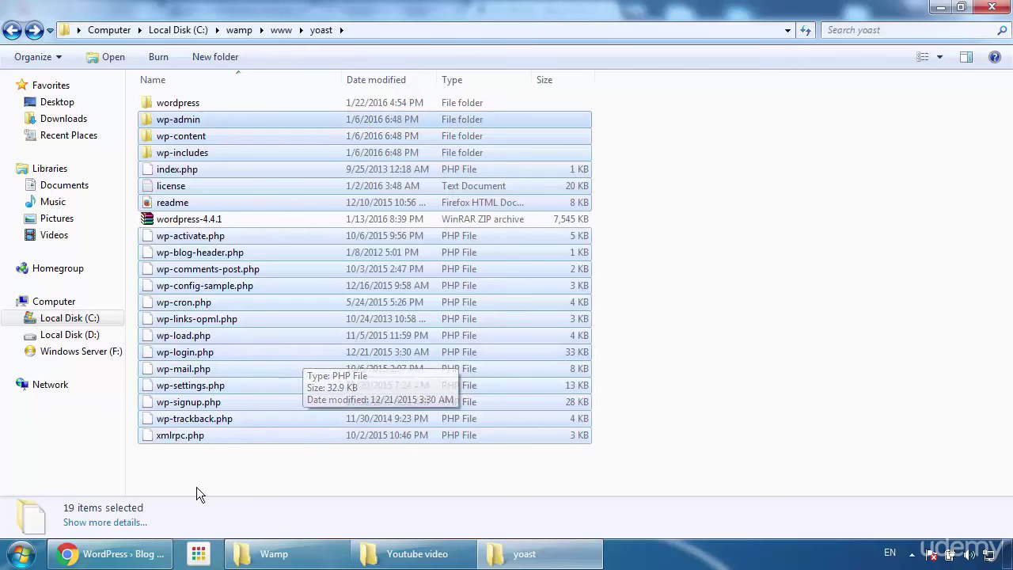
{"action": "left_click", "coordinate": [111, 554]}
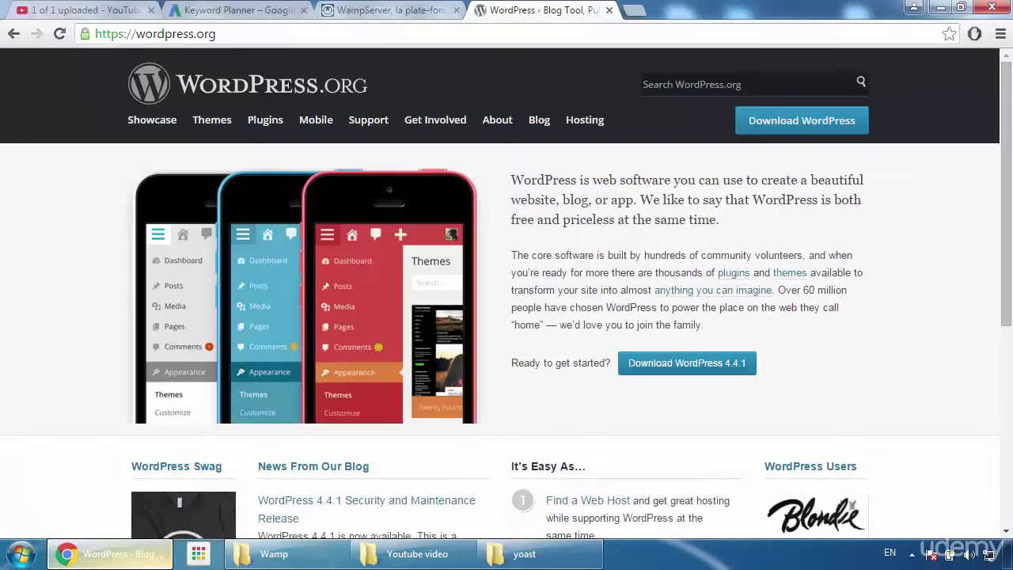
Load localhost phpMyAdmin in a new browser tab.
{"action": "left_click", "coordinate": [642, 13]}
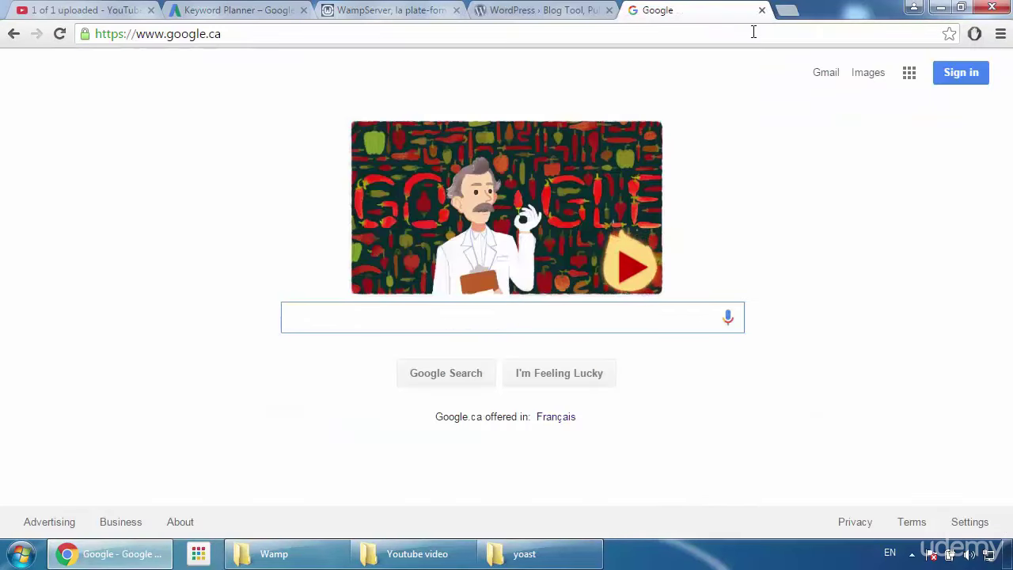
{"action": "double_click", "coordinate": [754, 31]}
{"action": "left_click", "coordinate": [753, 32]}
{"action": "type", "text": "loa"}
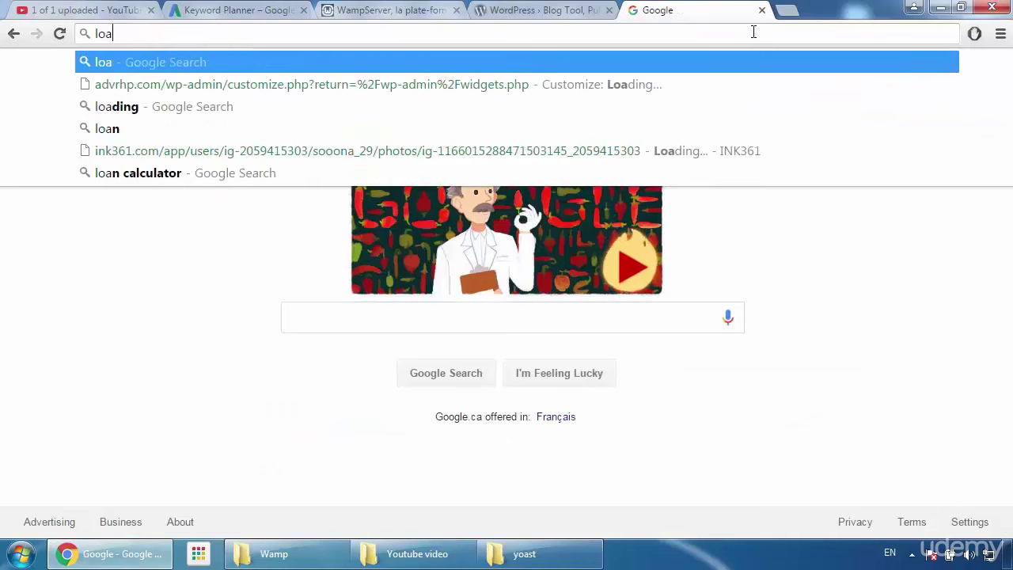
{"action": "key", "text": "BackSpace"}
{"action": "key", "text": "BackSpace"}
{"action": "key", "text": "BackSpace"}
{"action": "type", "text": "loca"}
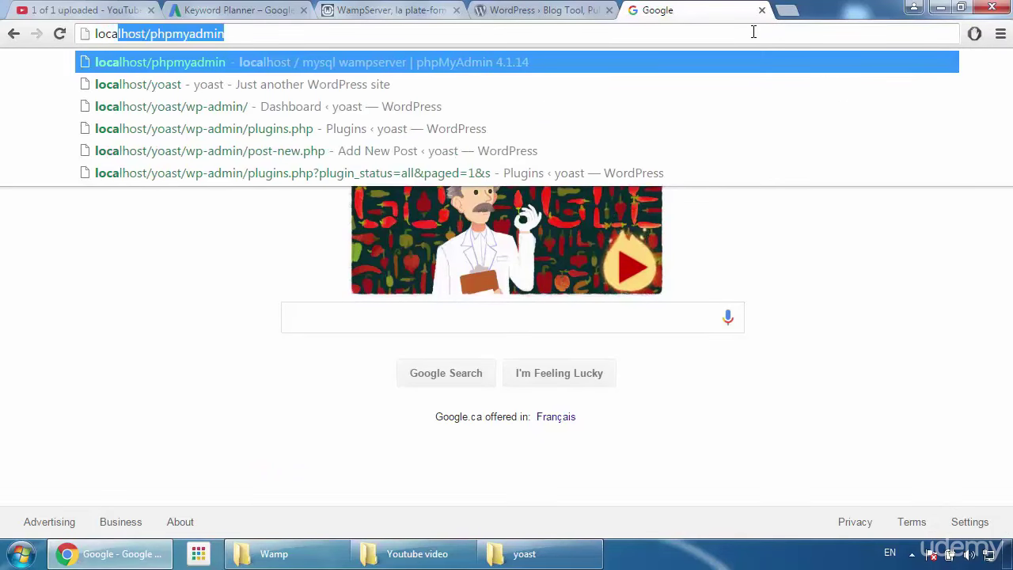
{"action": "key", "text": "Return"}
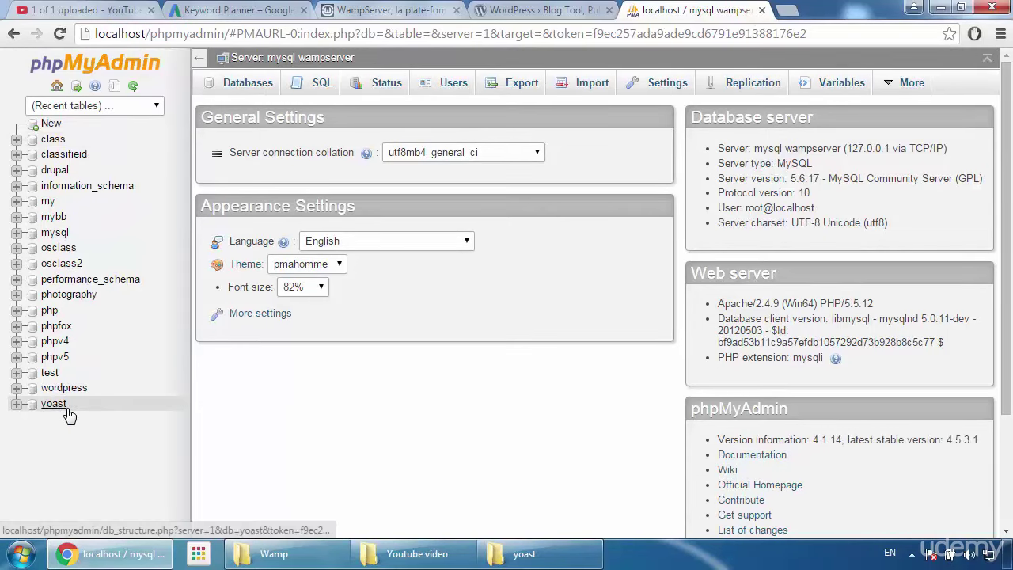
Create a database named youtube under Databases, then close the phpMyAdmin tab.
{"action": "left_click", "coordinate": [247, 84]}
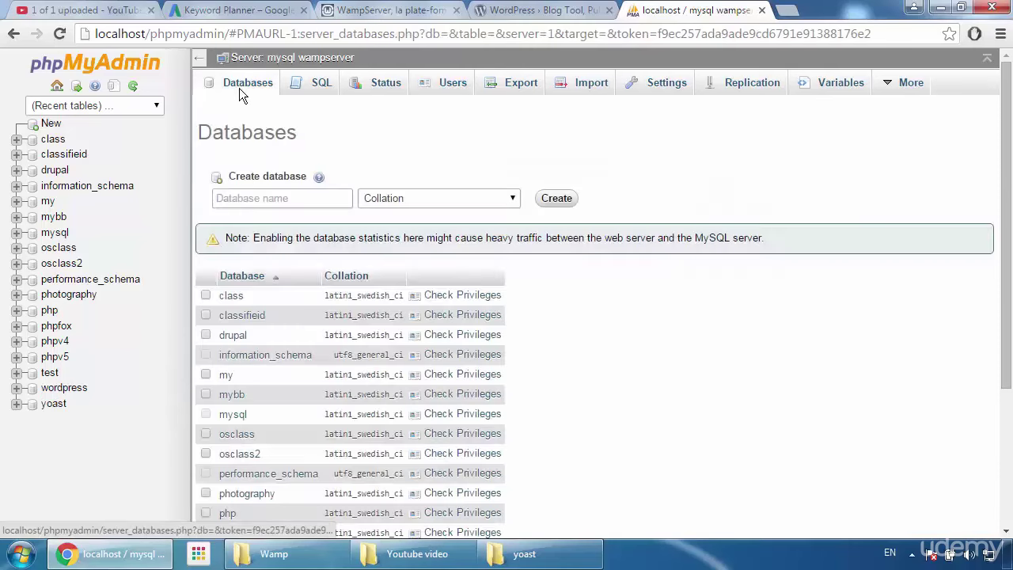
{"action": "left_click", "coordinate": [275, 197]}
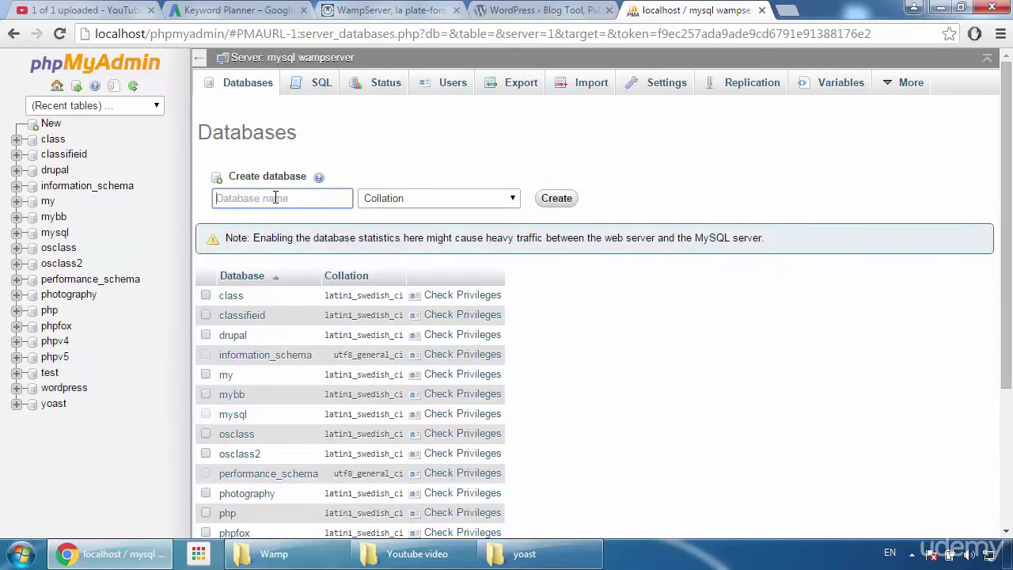
{"action": "type", "text": "seo"}
{"action": "double_click", "coordinate": [324, 199]}
{"action": "type", "text": "youtube"}
{"action": "left_click", "coordinate": [558, 199]}
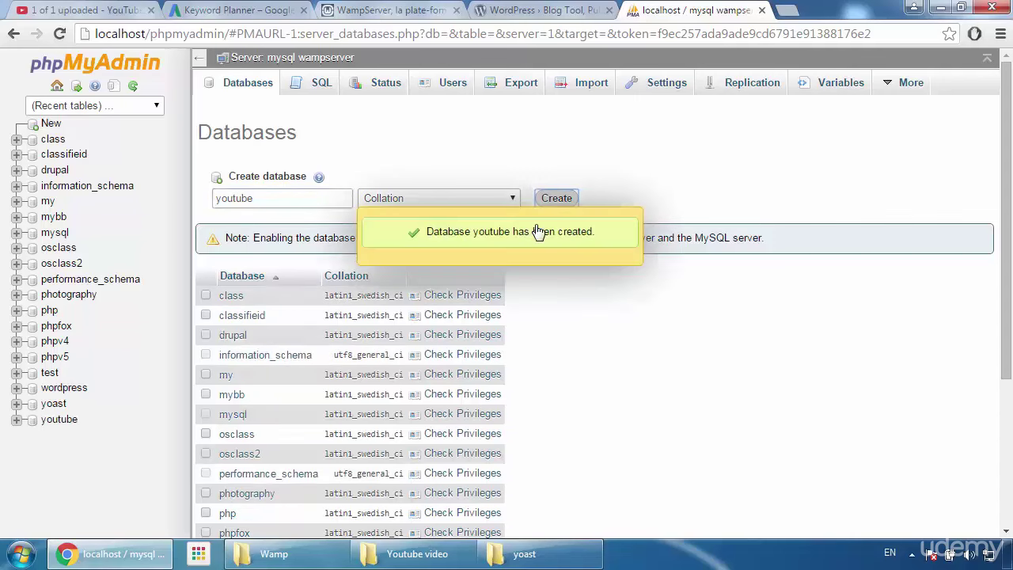
{"action": "left_click", "coordinate": [761, 11]}
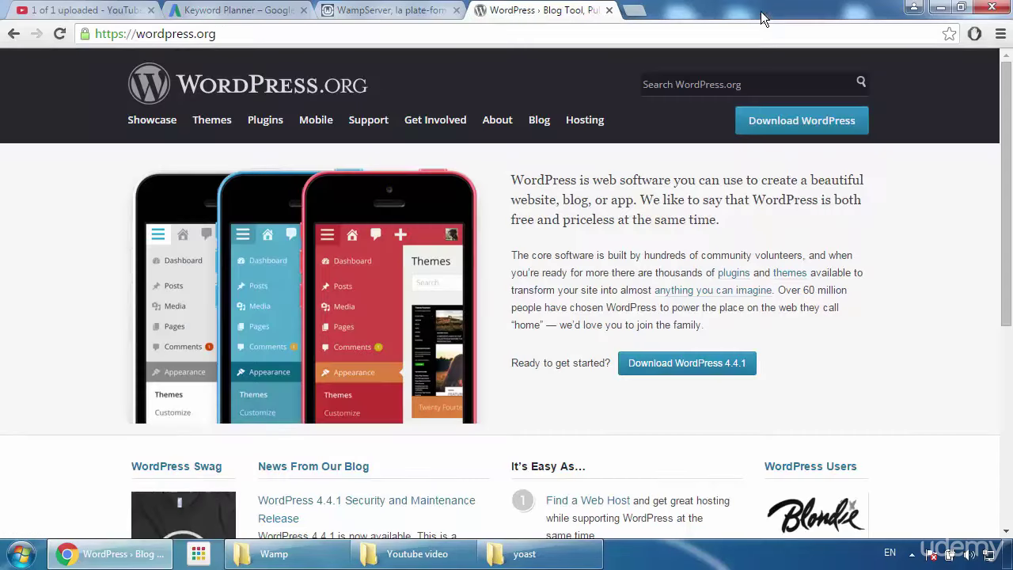
Load localhost/yoast in a new tab, after checking the www folder in Explorer.
{"action": "left_click", "coordinate": [637, 10]}
{"action": "left_click", "coordinate": [625, 34]}
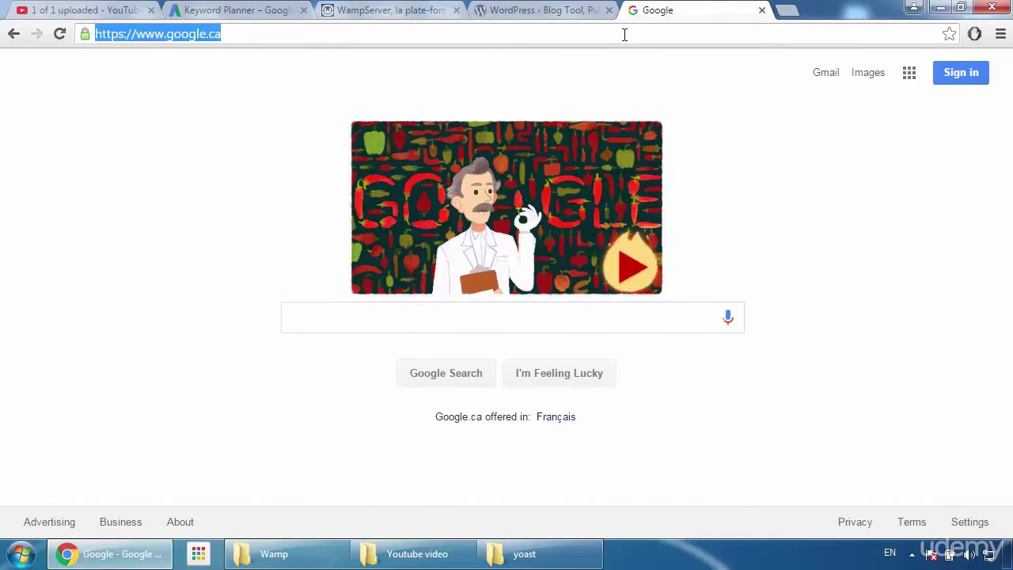
{"action": "type", "text": "localho"}
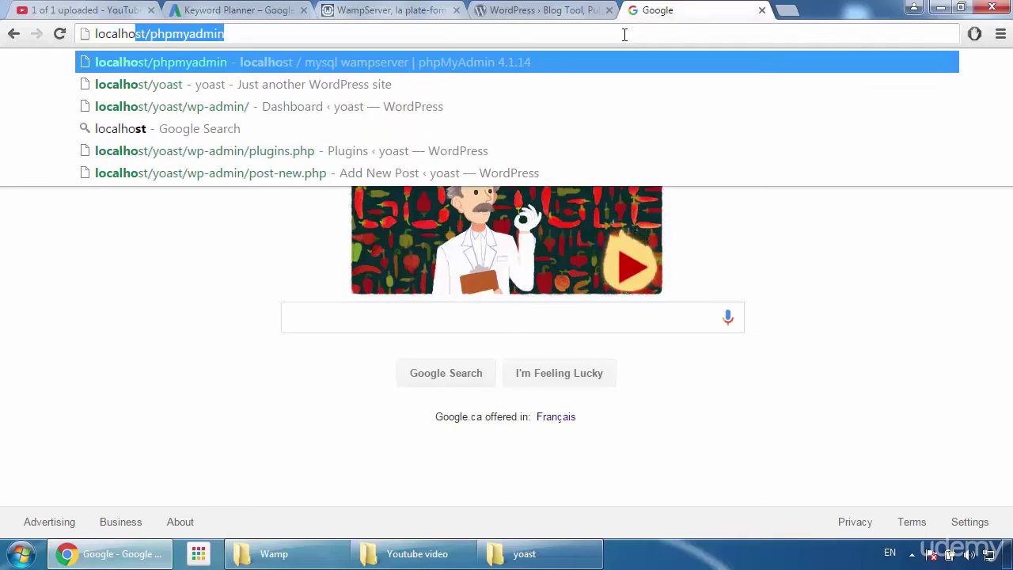
{"action": "type", "text": "st/"}
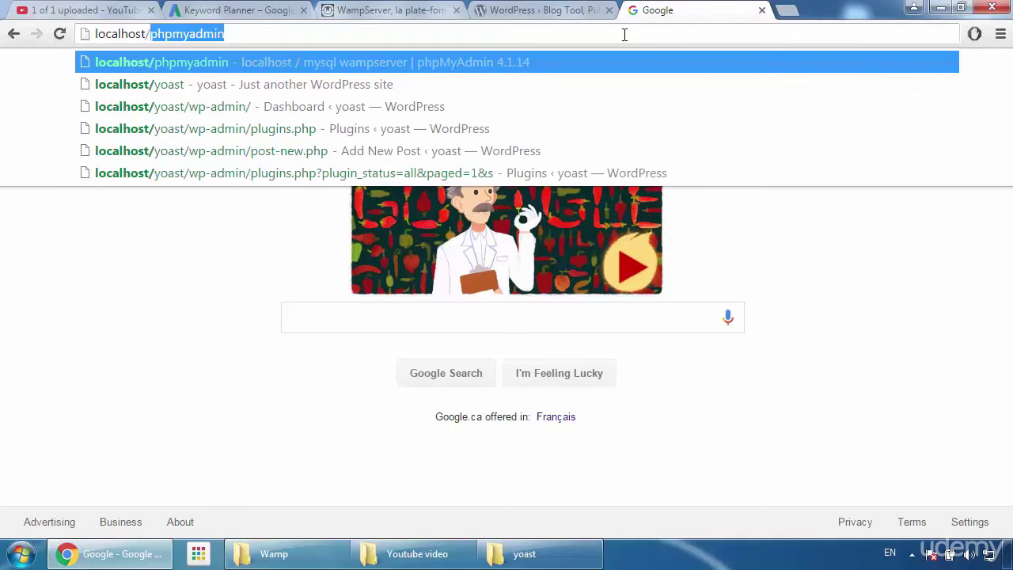
{"action": "left_click", "coordinate": [522, 554]}
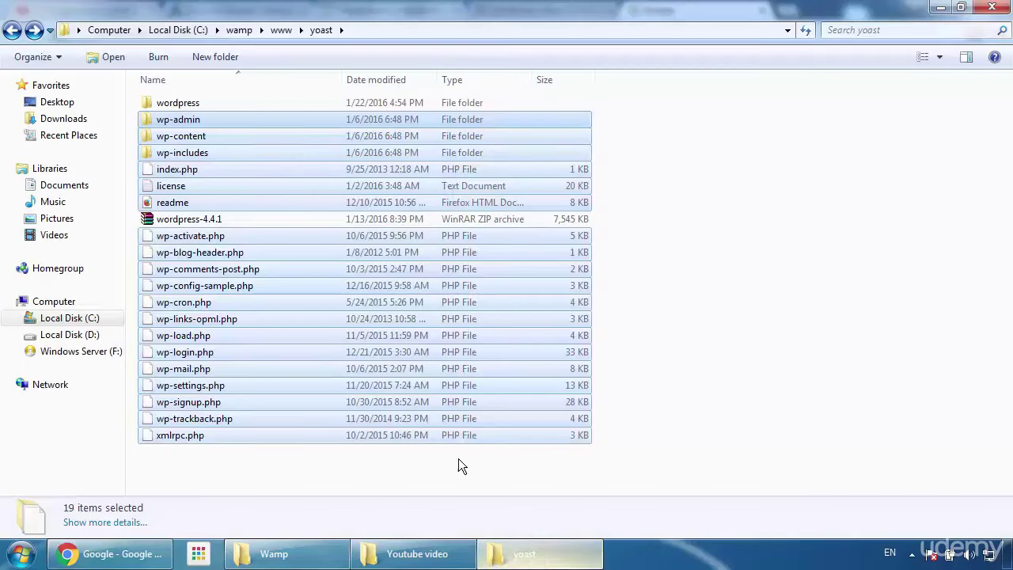
{"action": "left_click", "coordinate": [281, 32]}
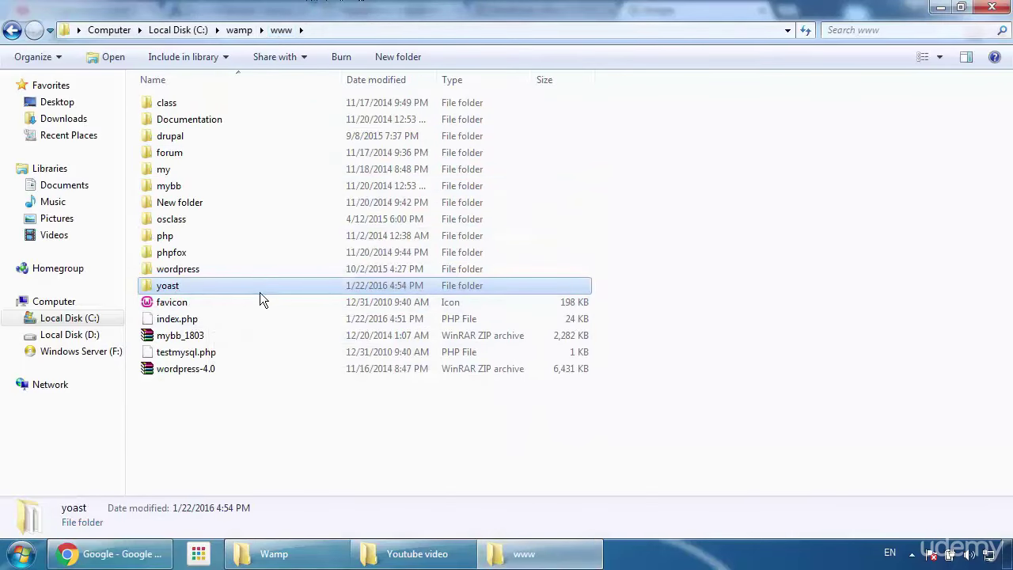
{"action": "left_click", "coordinate": [119, 554]}
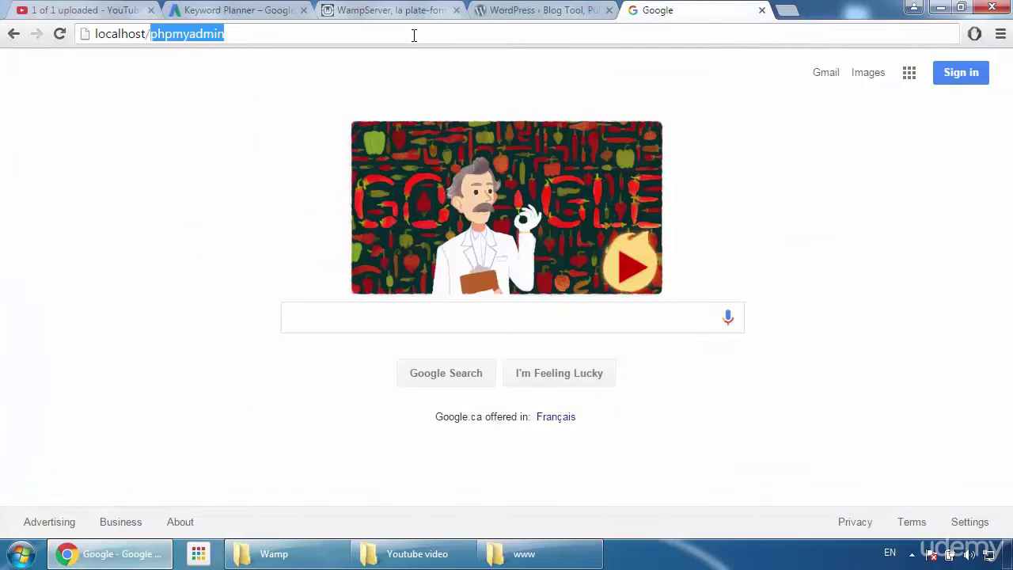
{"action": "type", "text": "yoast"}
{"action": "key", "text": "Return"}
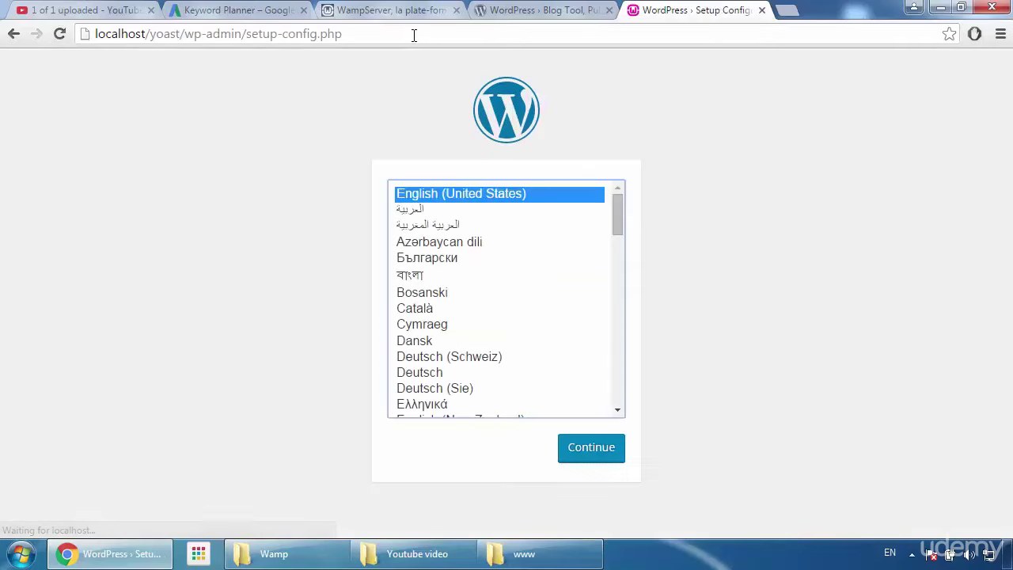
Keep English (United States), then submit database 'youtube', user 'root' and a blank password.
{"action": "left_click", "coordinate": [583, 447]}
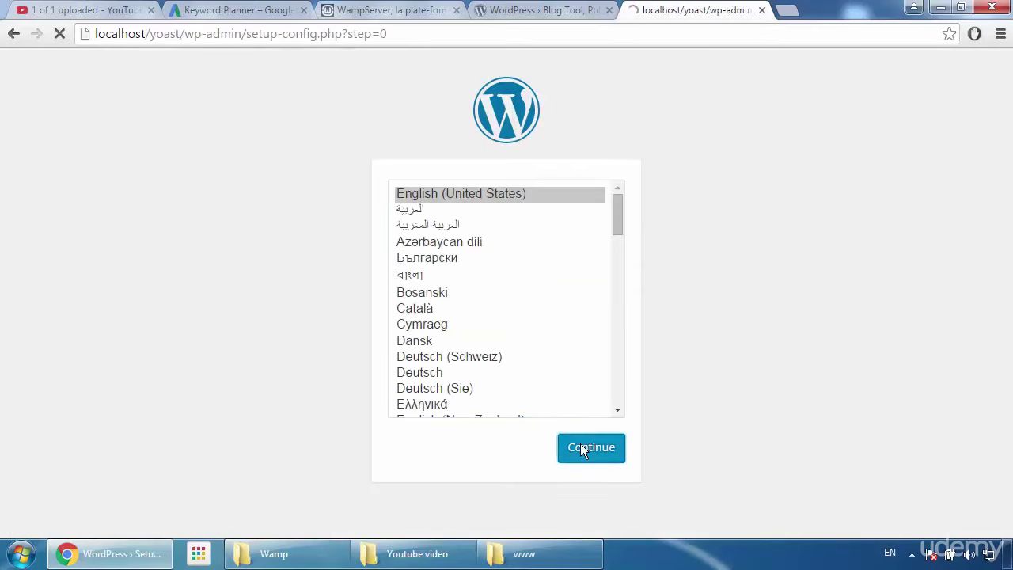
{"action": "left_click", "coordinate": [245, 489]}
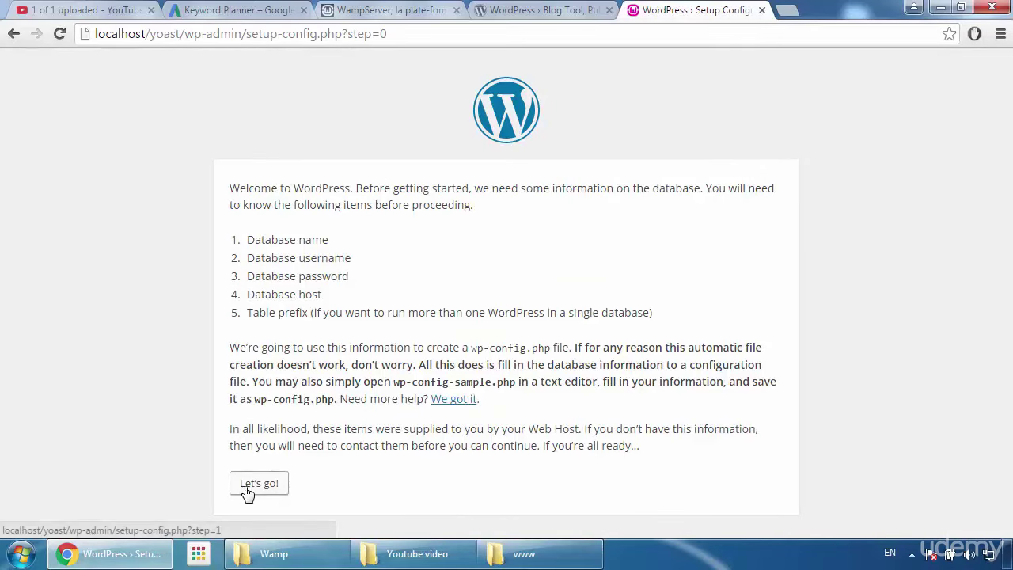
{"action": "left_click", "coordinate": [434, 231]}
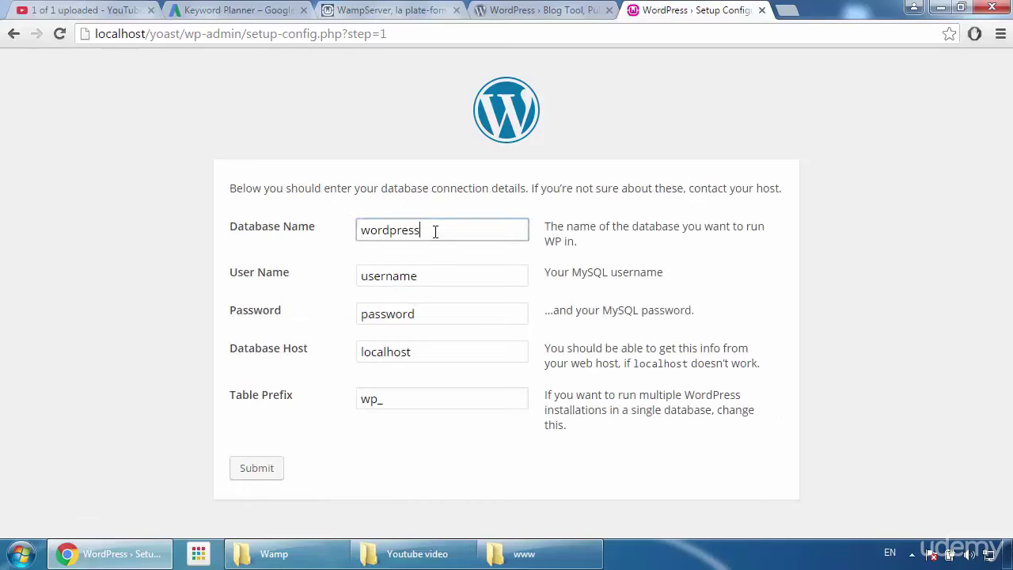
{"action": "double_click", "coordinate": [435, 230]}
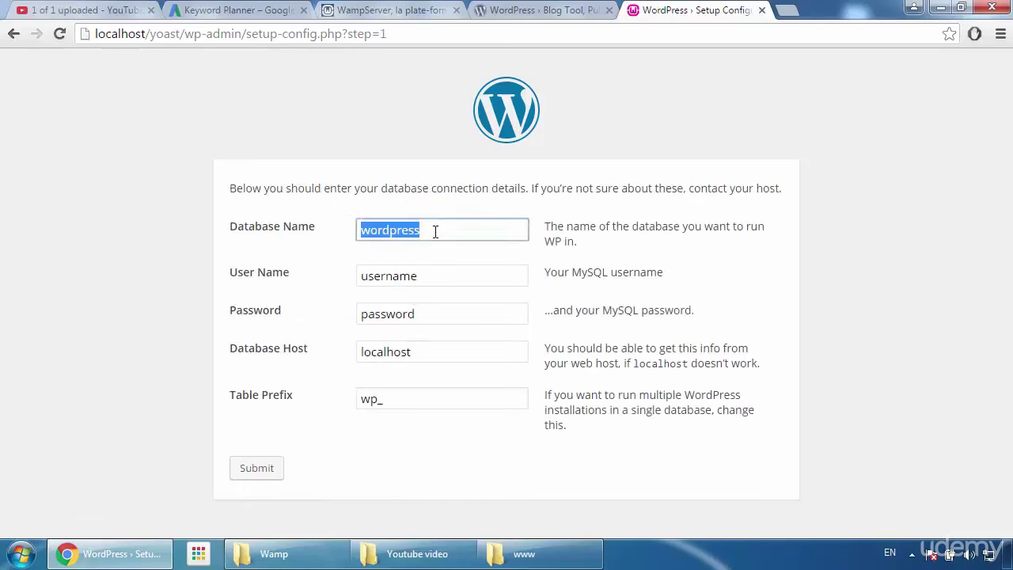
{"action": "type", "text": "youtube"}
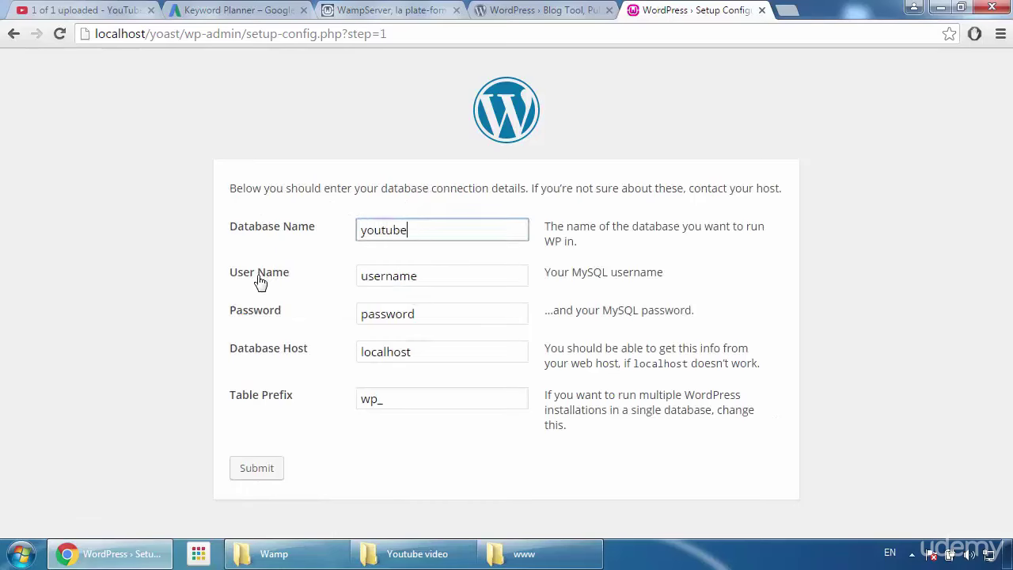
{"action": "double_click", "coordinate": [443, 283]}
{"action": "type", "text": "root"}
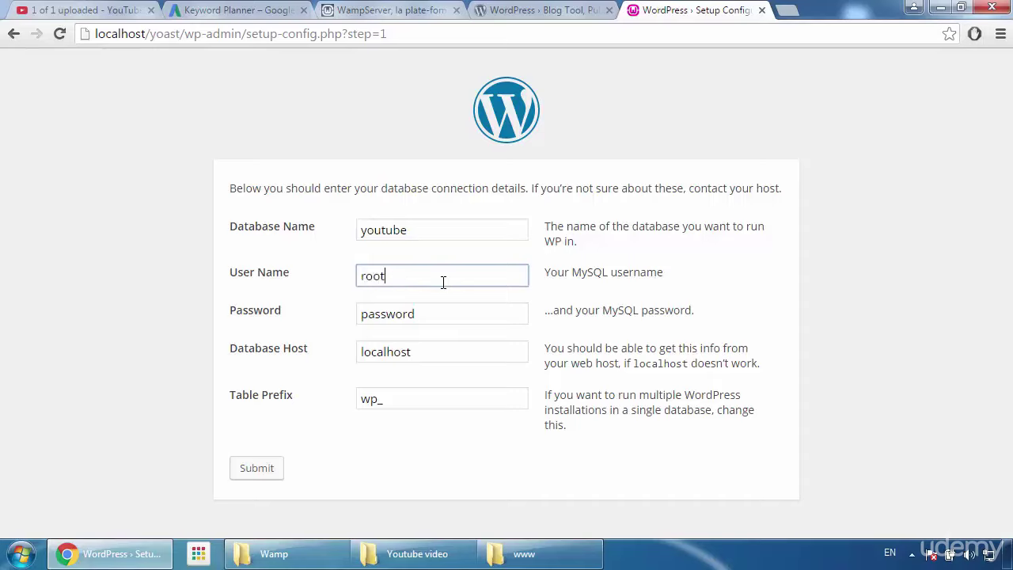
{"action": "key", "text": "Tab"}
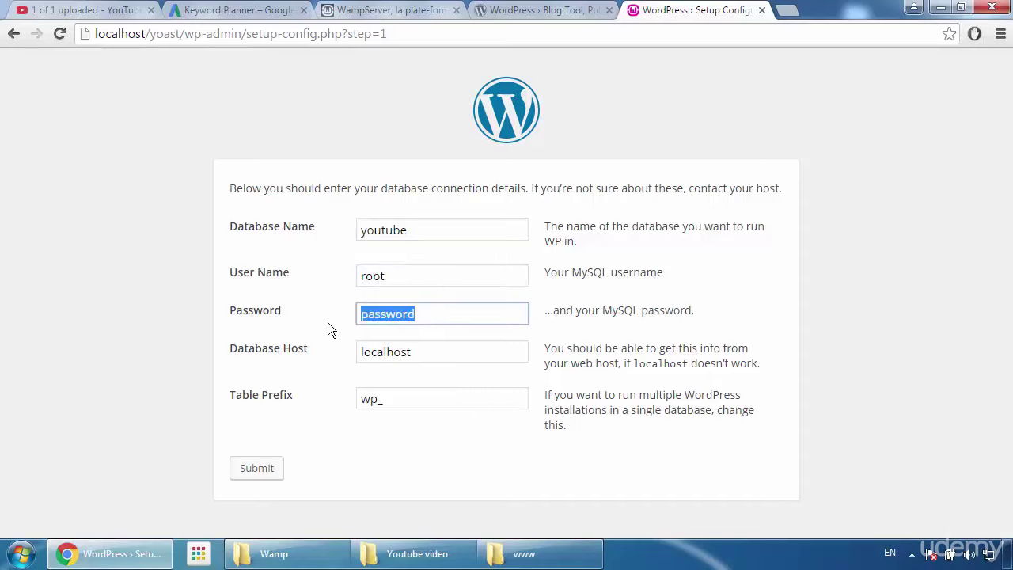
{"action": "key", "text": "BackSpace"}
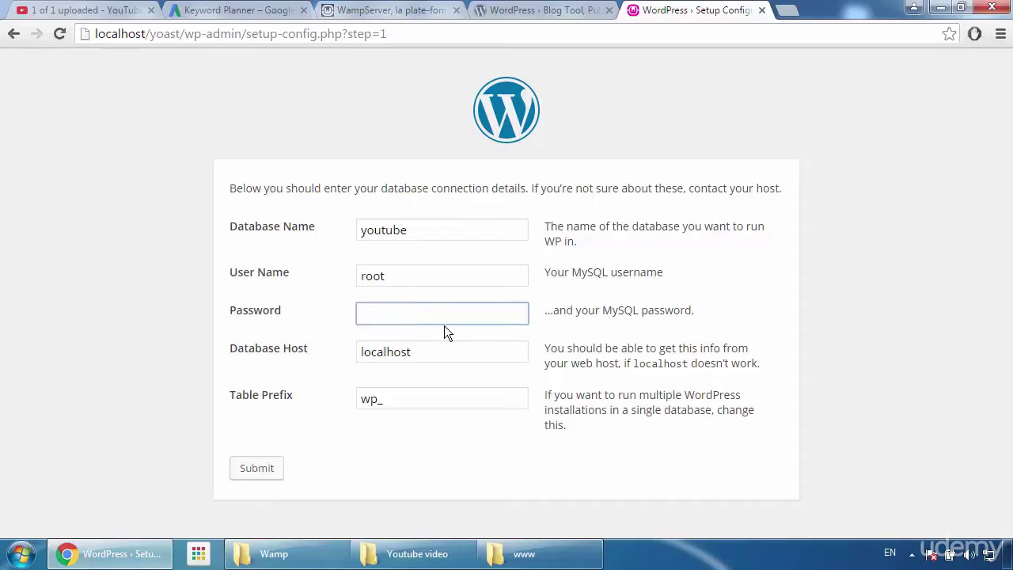
{"action": "left_click", "coordinate": [279, 474]}
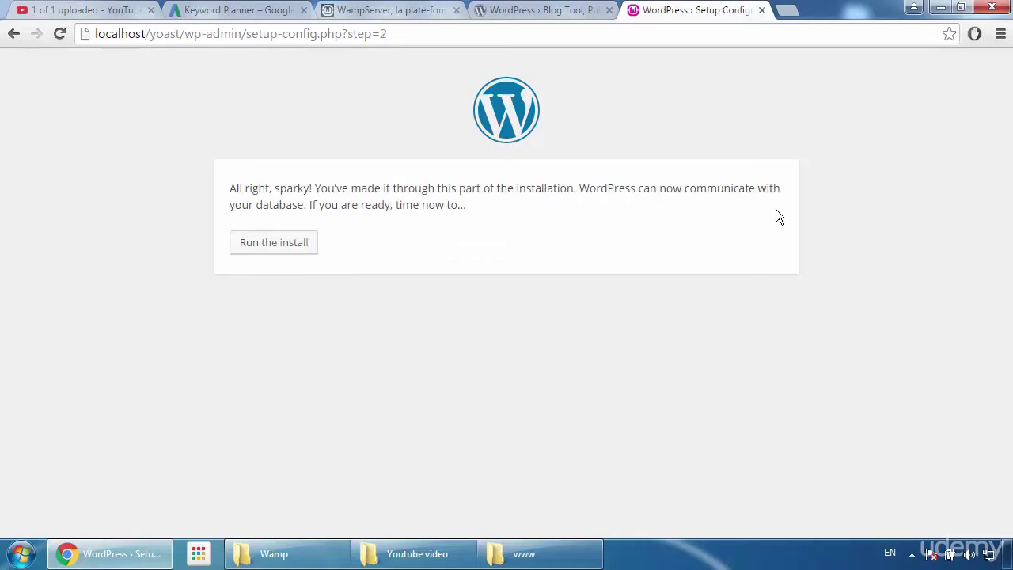
Start the install and enter site title 'yoasy' and the admin password.
{"action": "left_click", "coordinate": [277, 245]}
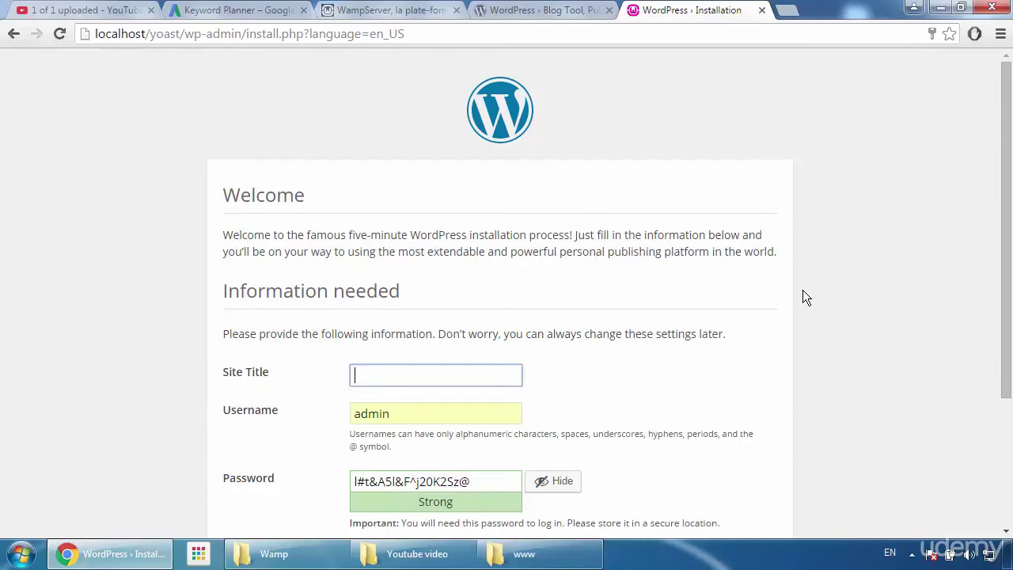
{"action": "scroll", "coordinate": [802, 297], "scroll_direction": "down", "scroll_amount": 1}
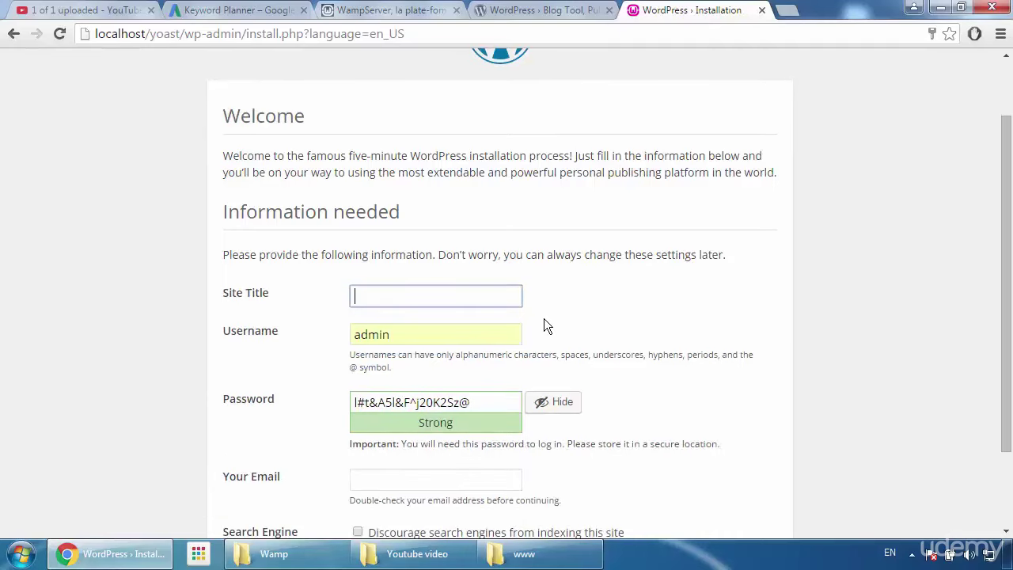
{"action": "key", "text": "BackSpace"}
{"action": "key", "text": "BackSpace"}
{"action": "key", "text": "BackSpace"}
{"action": "key", "text": "BackSpace"}
{"action": "key", "text": "BackSpace"}
{"action": "key", "text": "Tab"}
{"action": "key", "text": "Tab"}
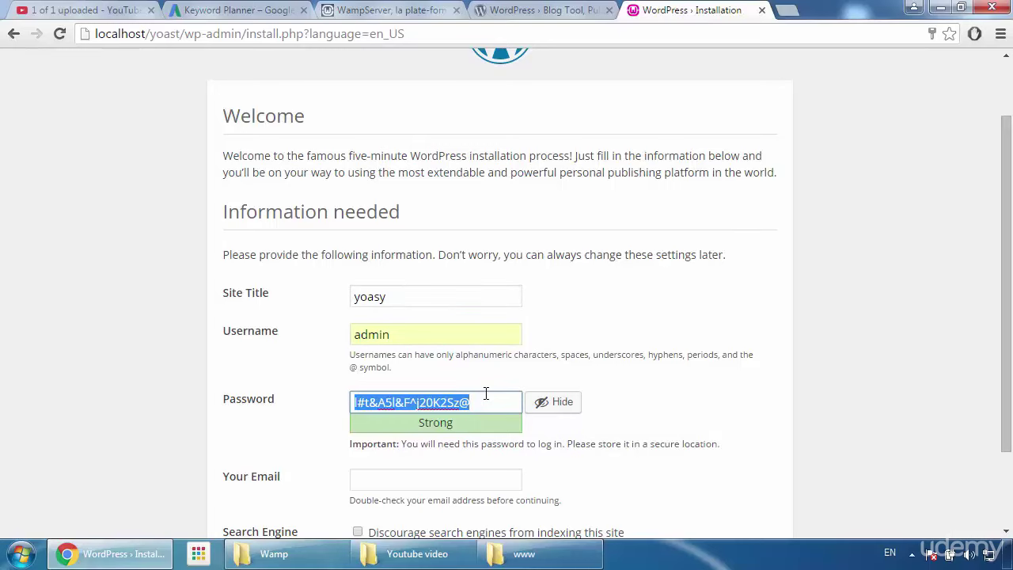
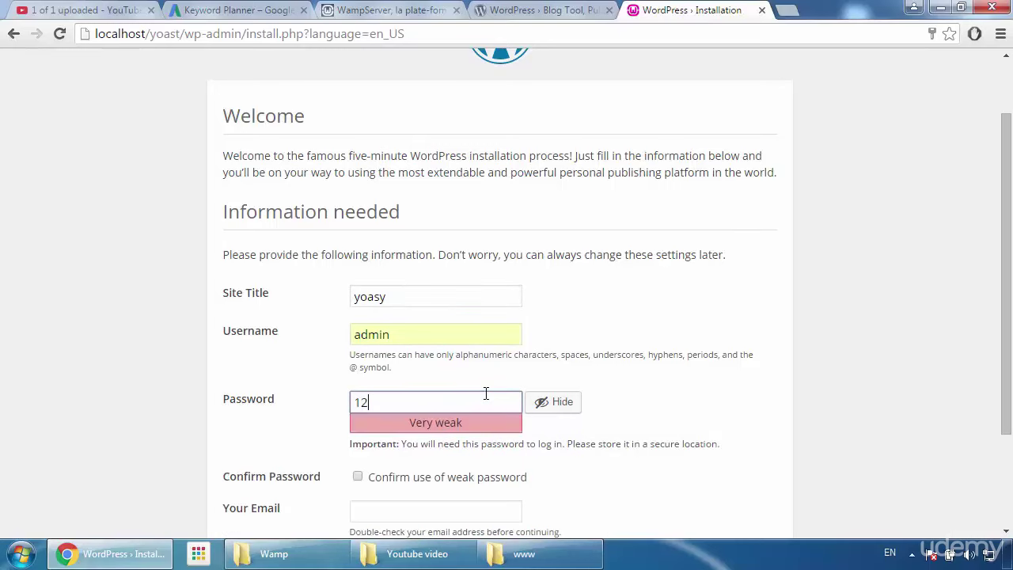
Confirm the weak password, enter the admin e-mail address and install WordPress.
{"action": "scroll", "coordinate": [486, 394], "scroll_direction": "down", "scroll_amount": 2}
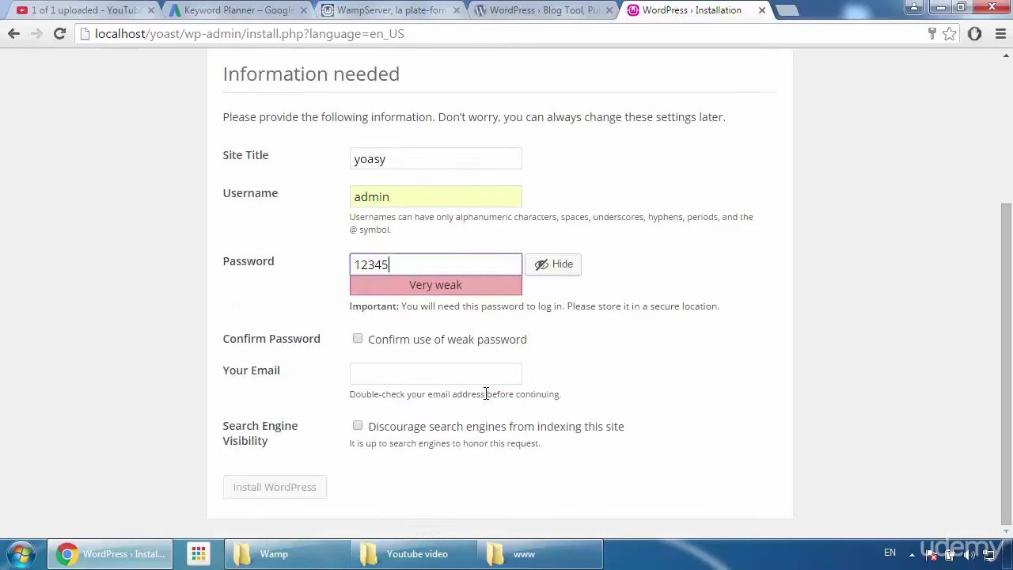
{"action": "left_click", "coordinate": [357, 338]}
{"action": "left_click", "coordinate": [389, 375]}
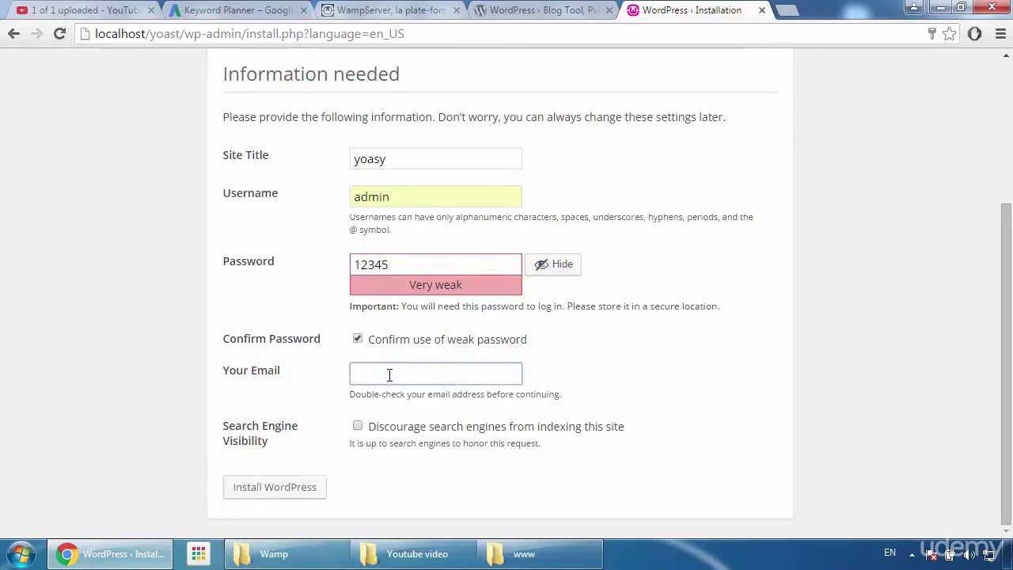
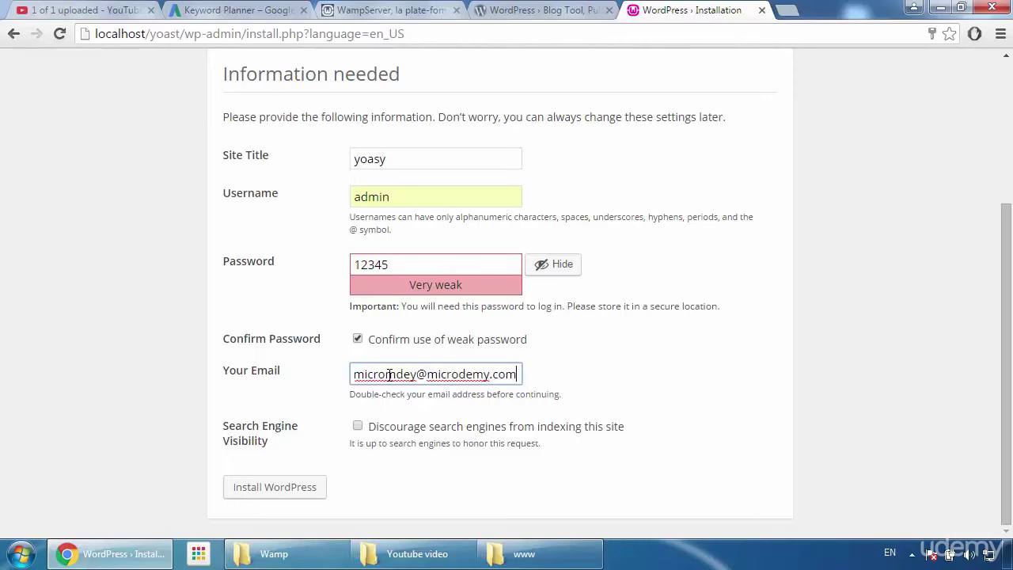
{"action": "left_click", "coordinate": [288, 496]}
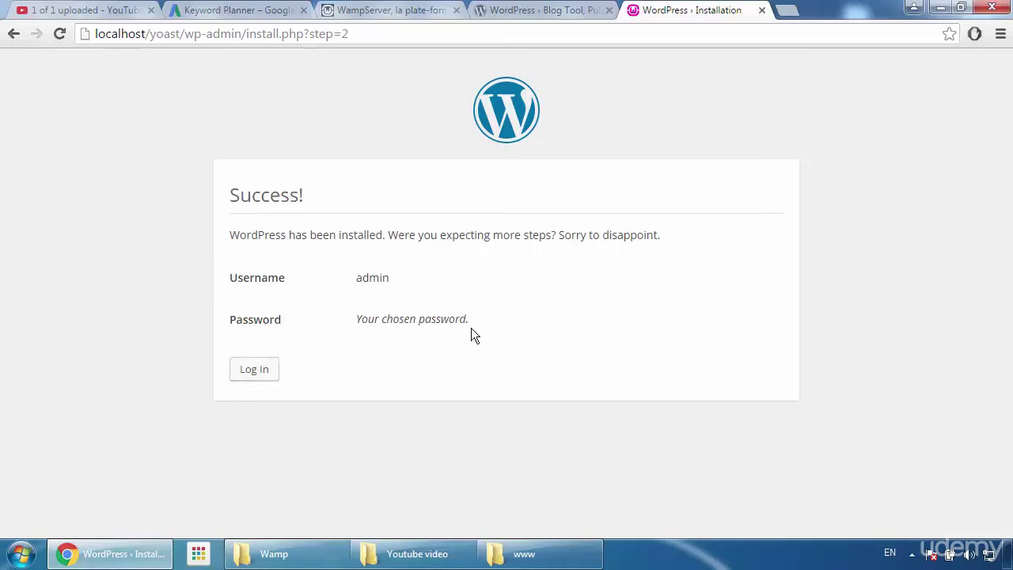
Go to the yoasy login page and sign in as admin to reach the Dashboard.
{"action": "left_click", "coordinate": [252, 372]}
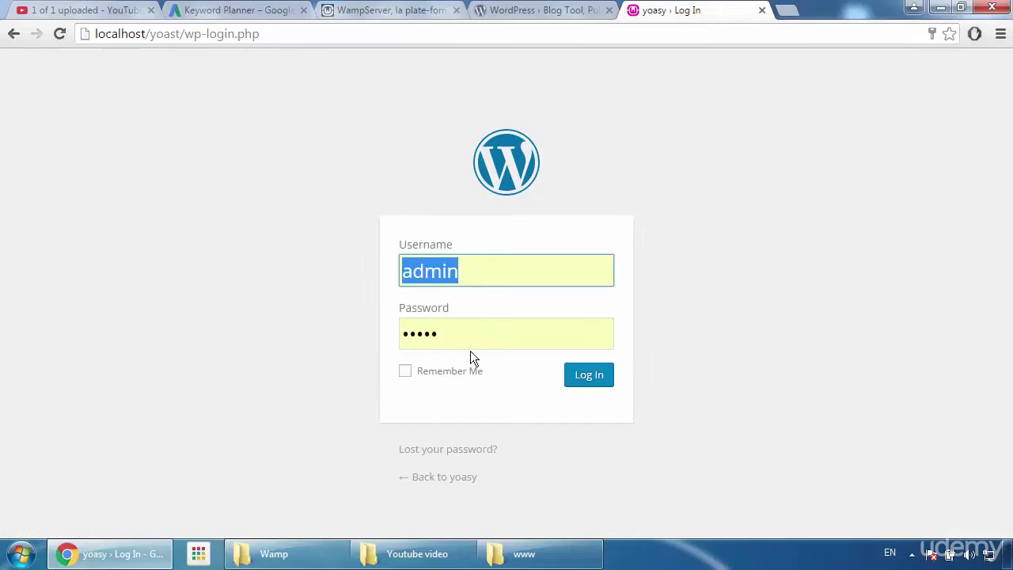
{"action": "left_click", "coordinate": [607, 378]}
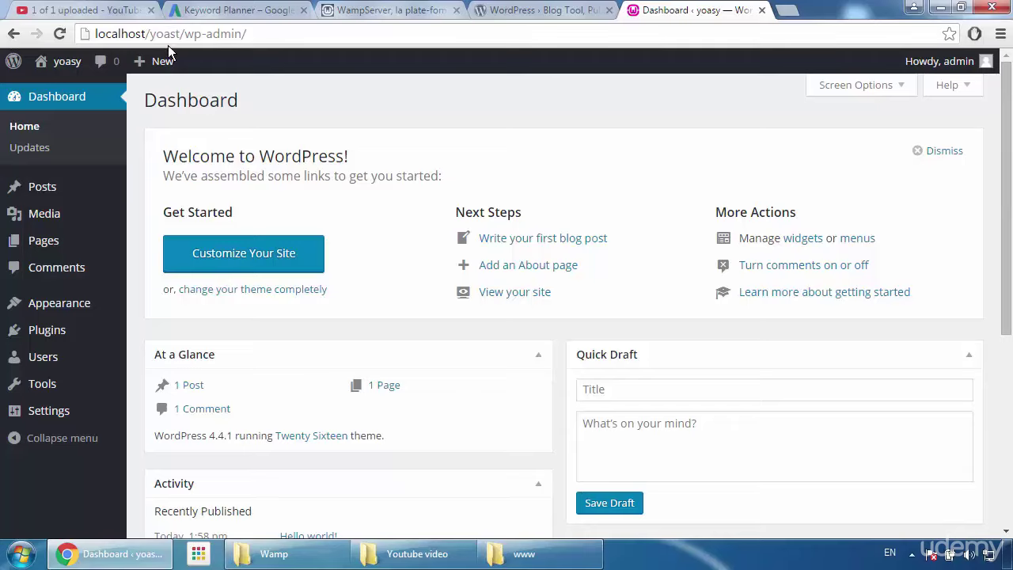
Search Add New plugins for 'yoast' and install Yoast SEO 3.0.7.
{"action": "mouse_move", "coordinate": [51, 343]}
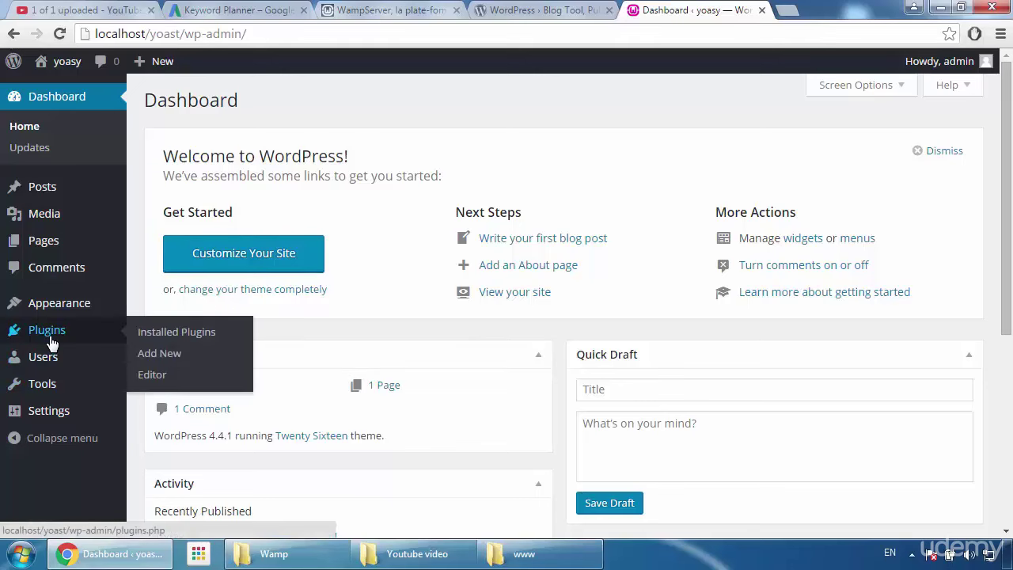
{"action": "left_click", "coordinate": [150, 350]}
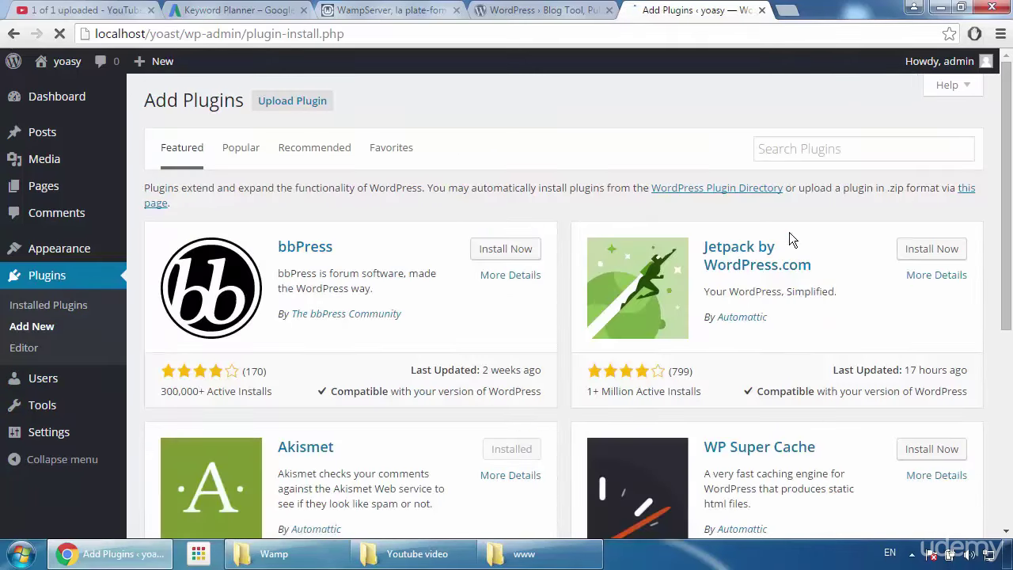
{"action": "left_click", "coordinate": [799, 150]}
{"action": "type", "text": "yoast"}
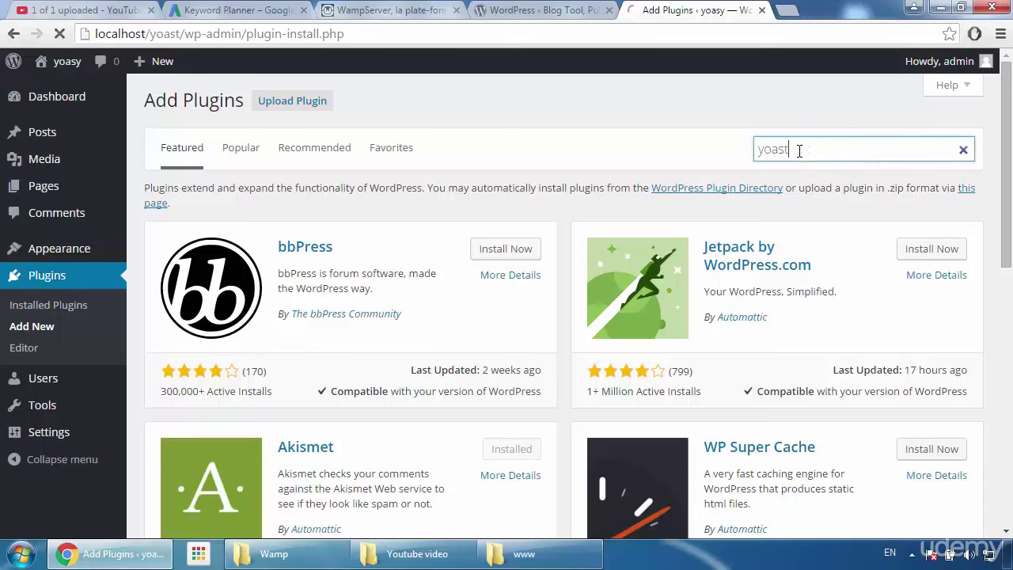
{"action": "key", "text": "Return"}
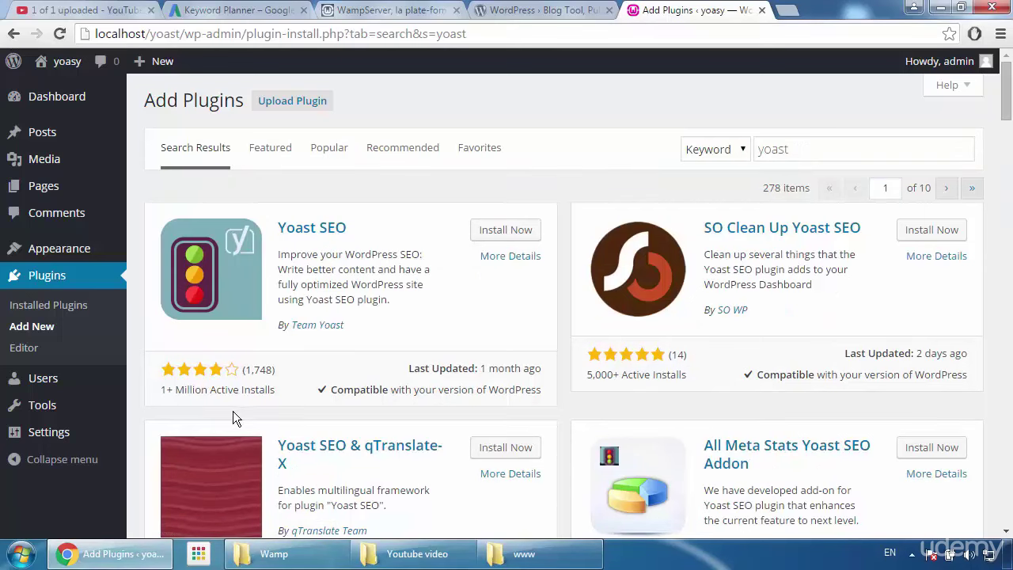
{"action": "left_click", "coordinate": [526, 231]}
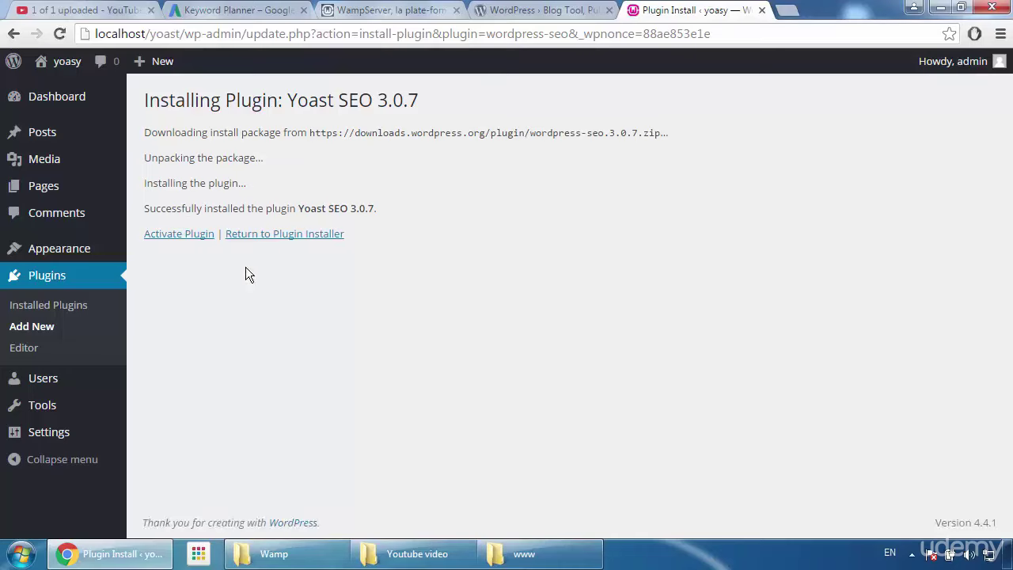
Activate Yoast SEO and close its introduction tour.
{"action": "left_click", "coordinate": [182, 237]}
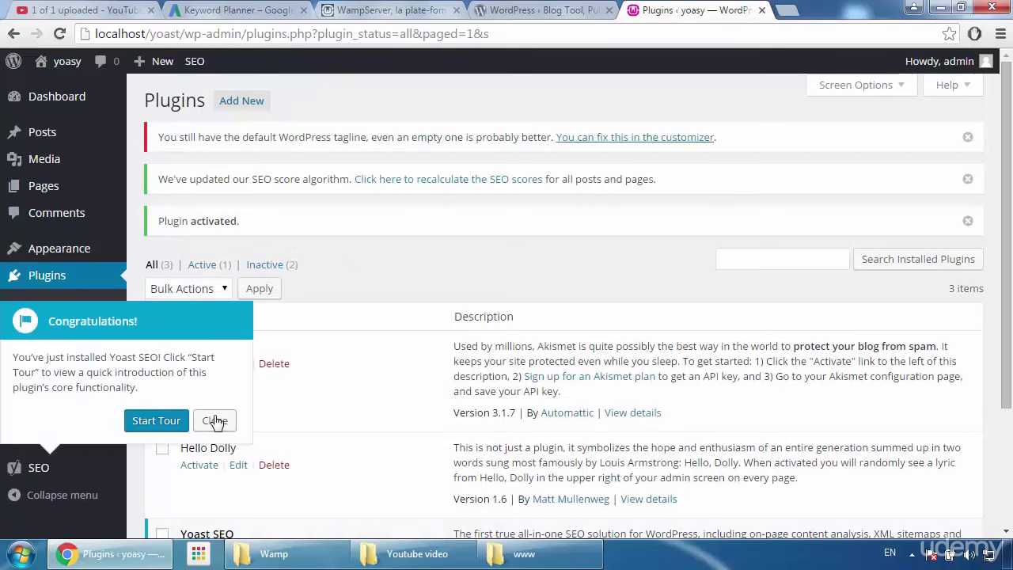
{"action": "left_click", "coordinate": [215, 420]}
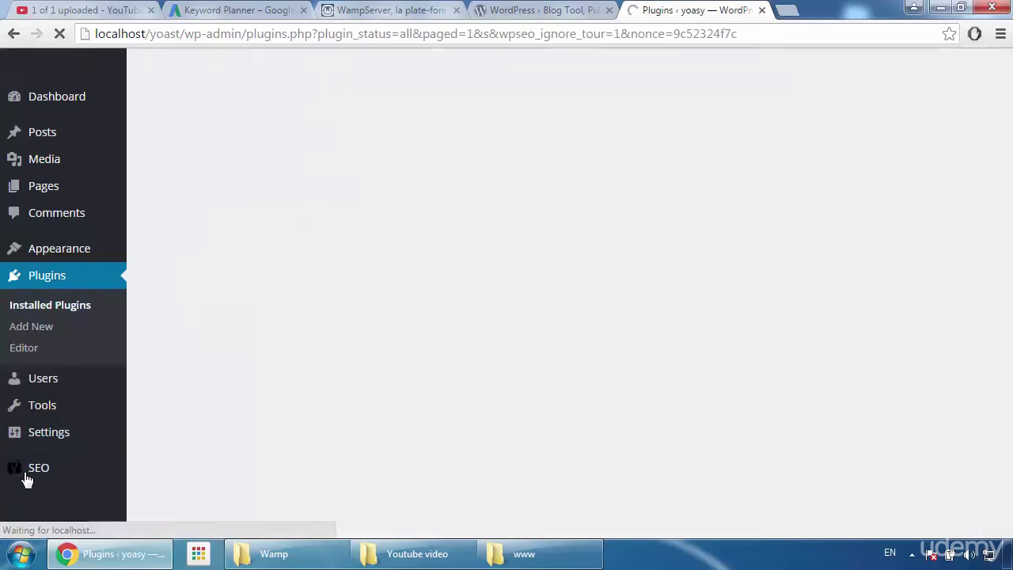
Set the Yoast SEO Your Info website name to 'yoast', save, and return to YouTube.
{"action": "mouse_move", "coordinate": [57, 475]}
{"action": "left_click", "coordinate": [161, 343]}
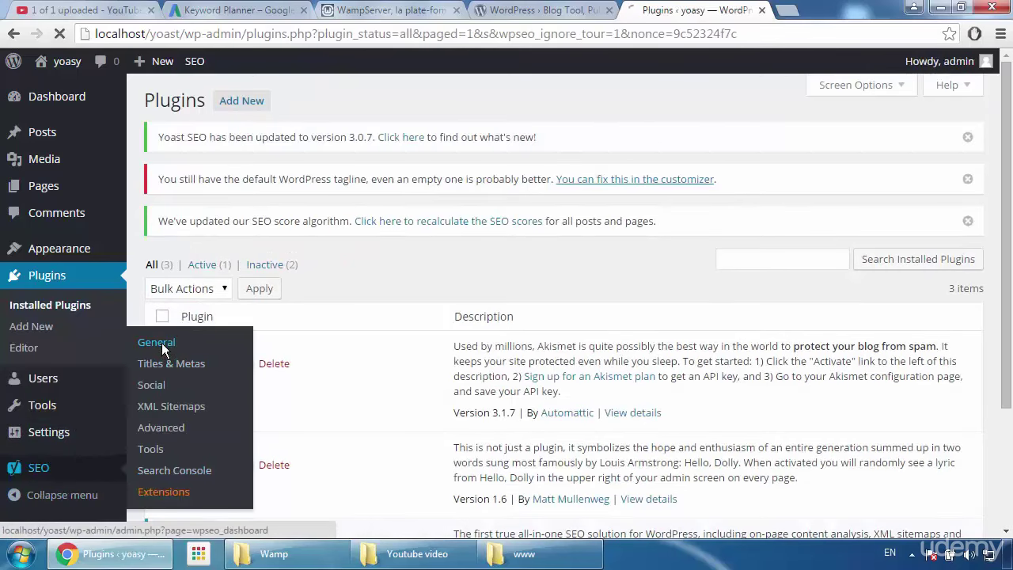
{"action": "scroll", "coordinate": [451, 346], "scroll_direction": "down", "scroll_amount": 2}
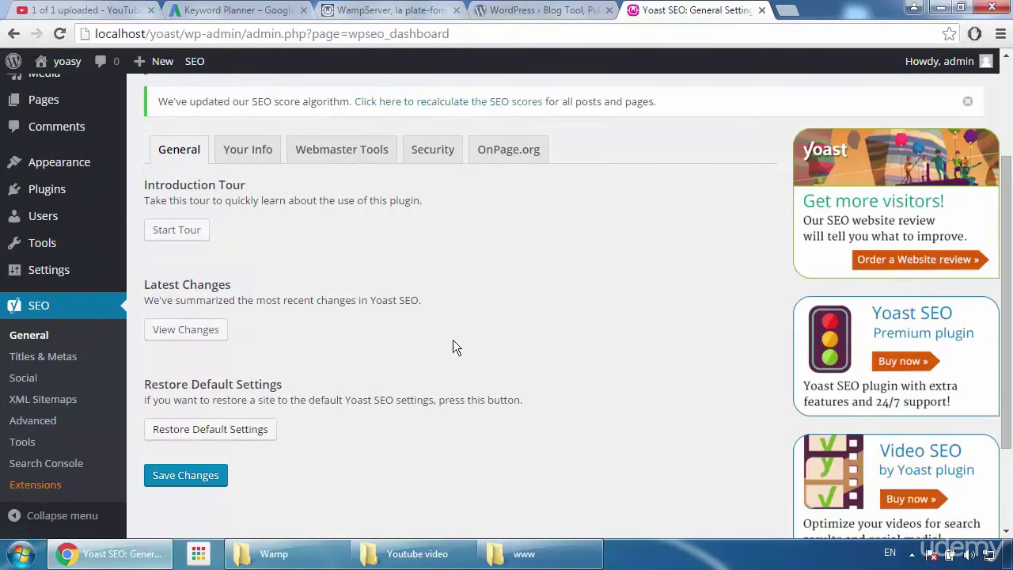
{"action": "left_click", "coordinate": [262, 148]}
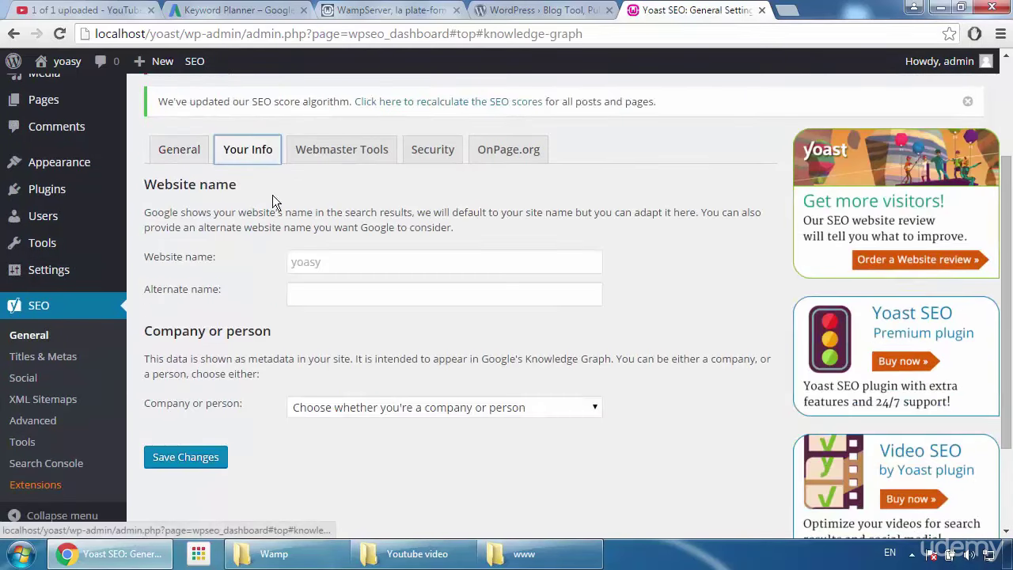
{"action": "left_click", "coordinate": [335, 263]}
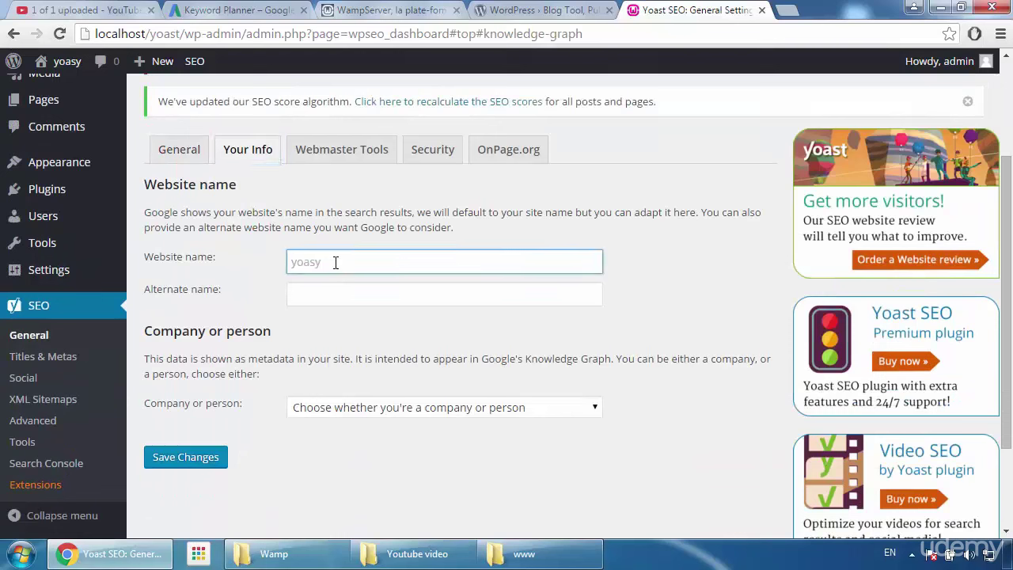
{"action": "type", "text": "yoast"}
{"action": "left_click", "coordinate": [214, 470]}
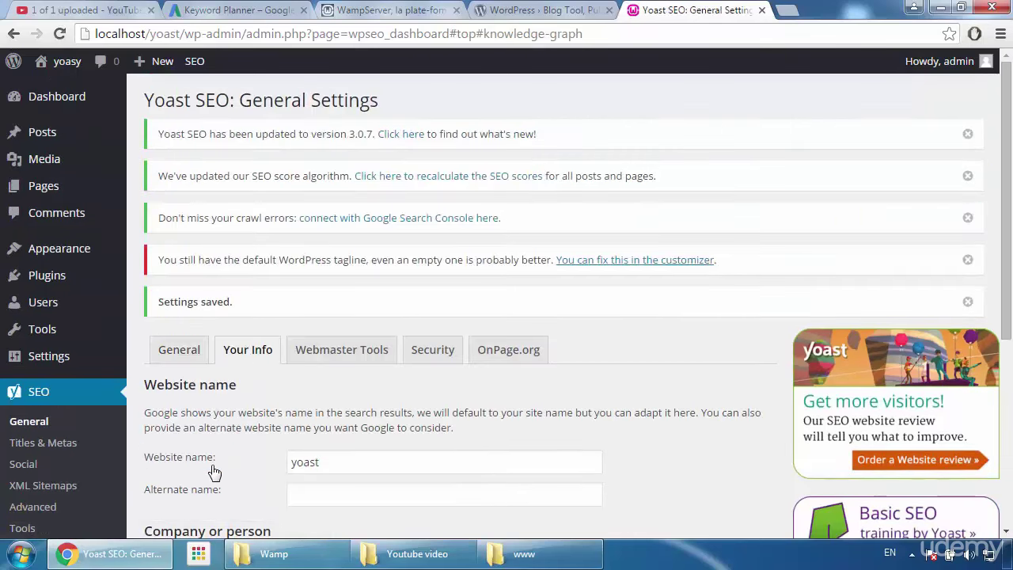
{"action": "left_click", "coordinate": [85, 9]}
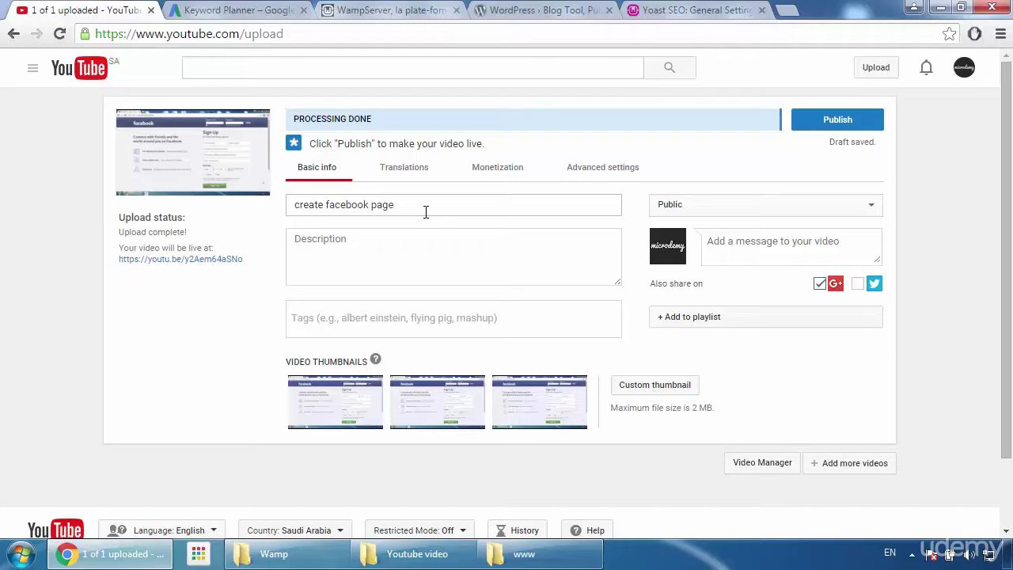
Change the title to 'Learn how to create facebook page in 2015' and enlarge the description box.
{"action": "left_click", "coordinate": [294, 206]}
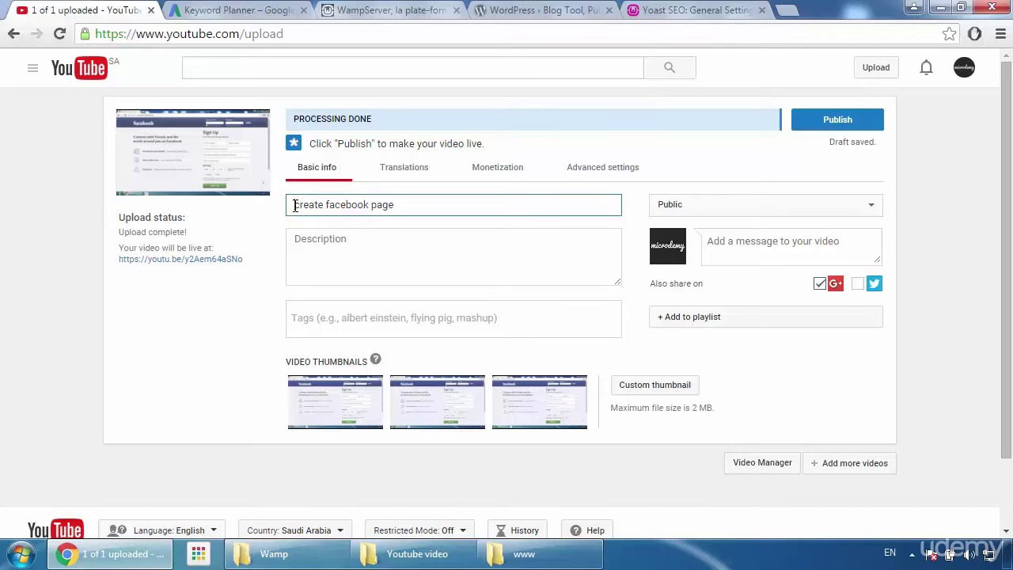
{"action": "type", "text": "Learn "}
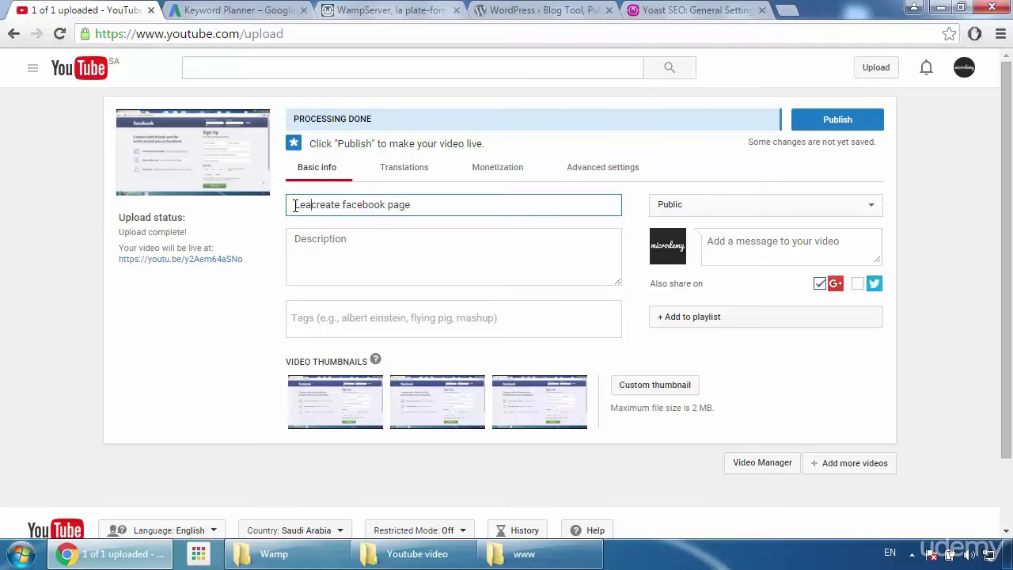
{"action": "type", "text": "how to"}
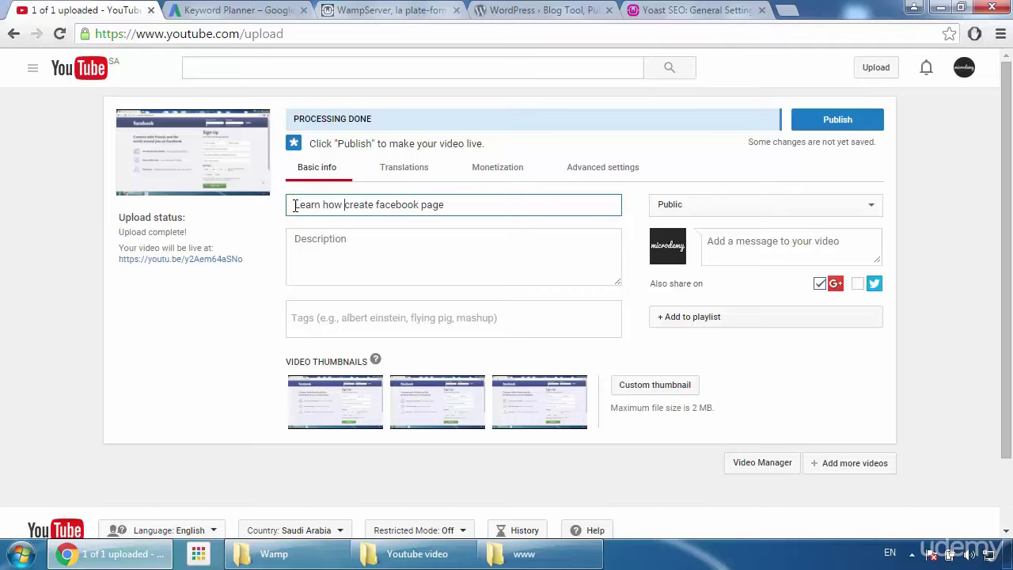
{"action": "left_click", "coordinate": [489, 211]}
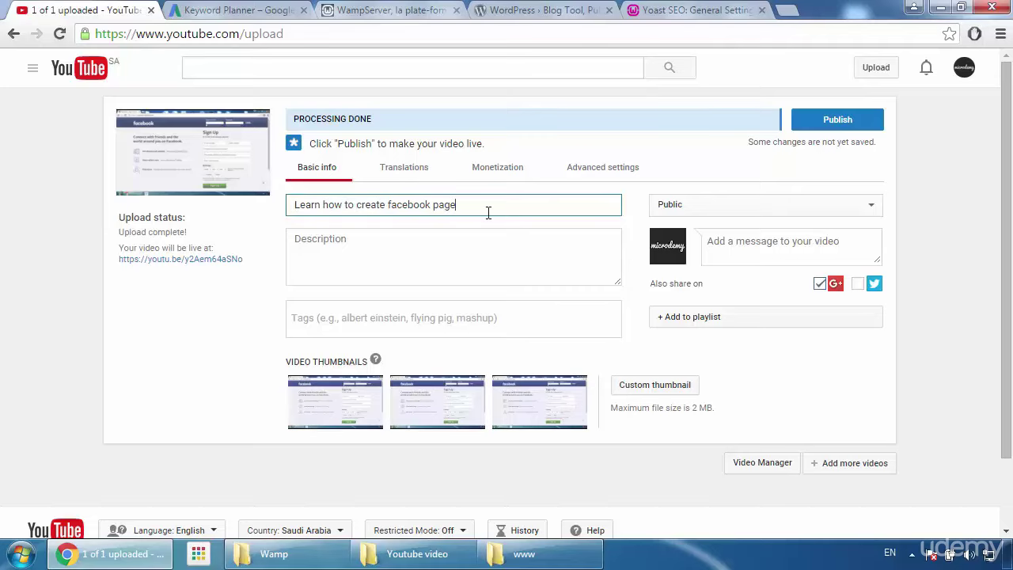
{"action": "type", "text": "in 201"}
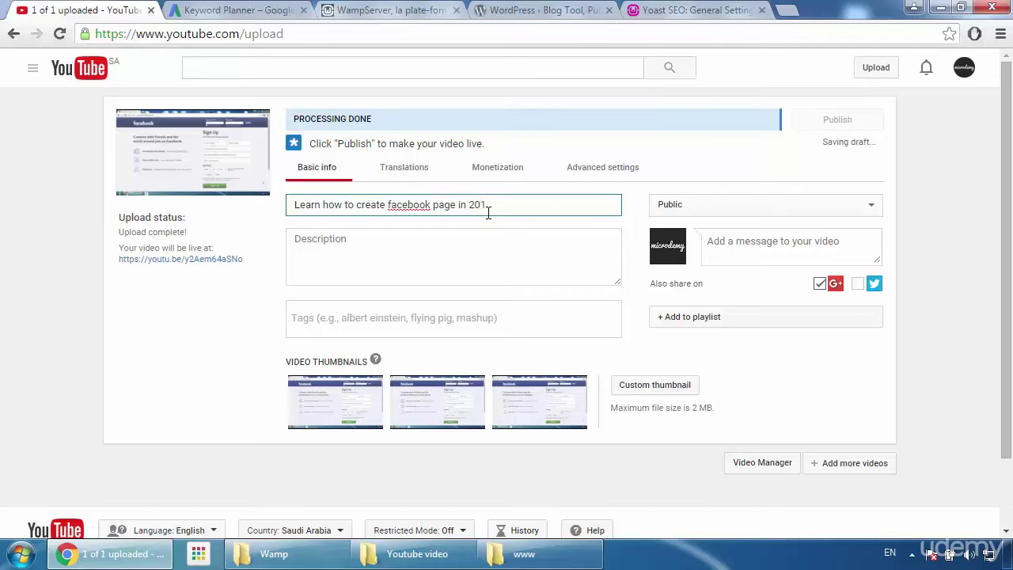
{"action": "type", "text": "5"}
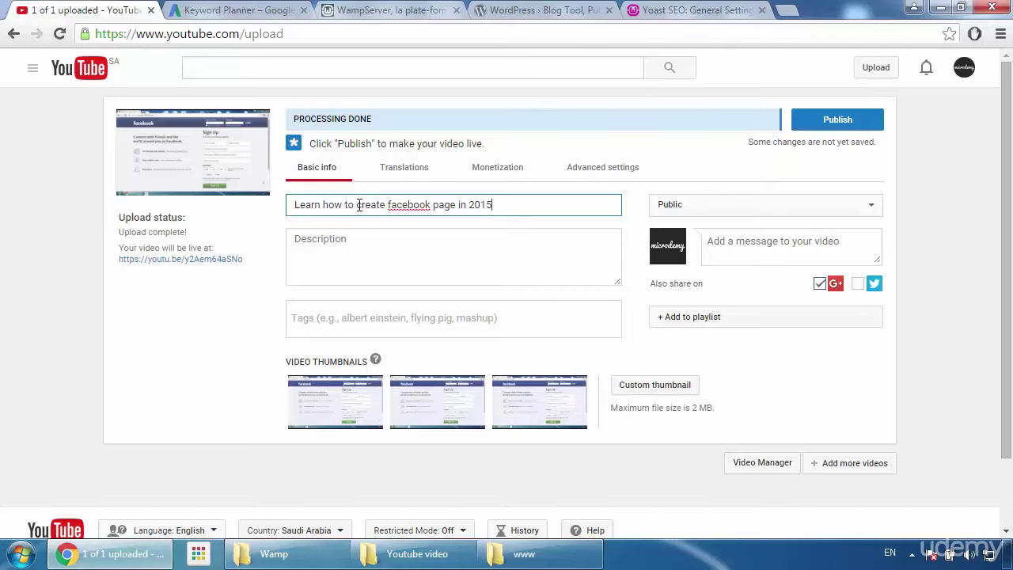
{"action": "left_click_drag", "start_coordinate": [356, 206], "coordinate": [457, 208]}
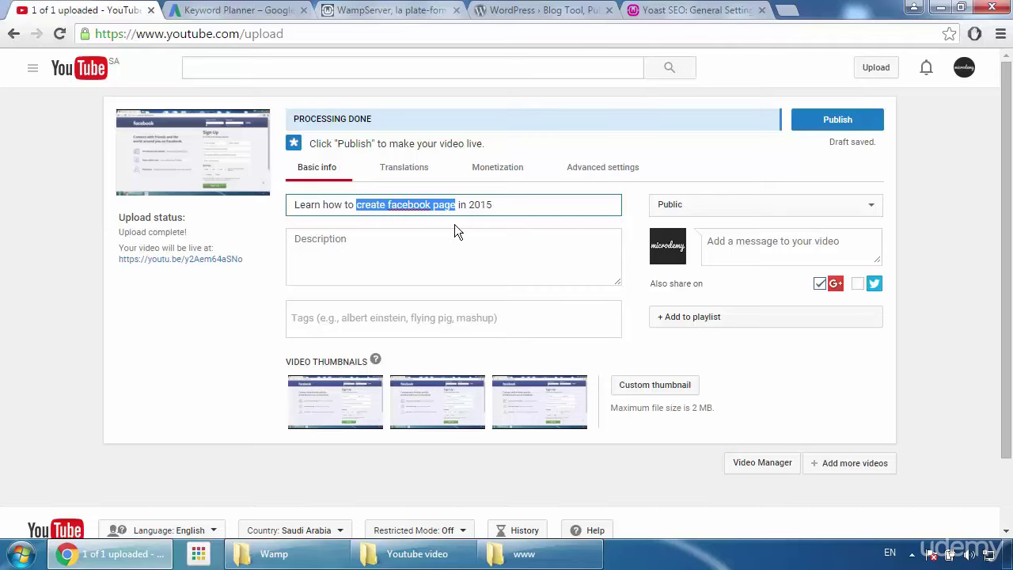
{"action": "left_click", "coordinate": [454, 237]}
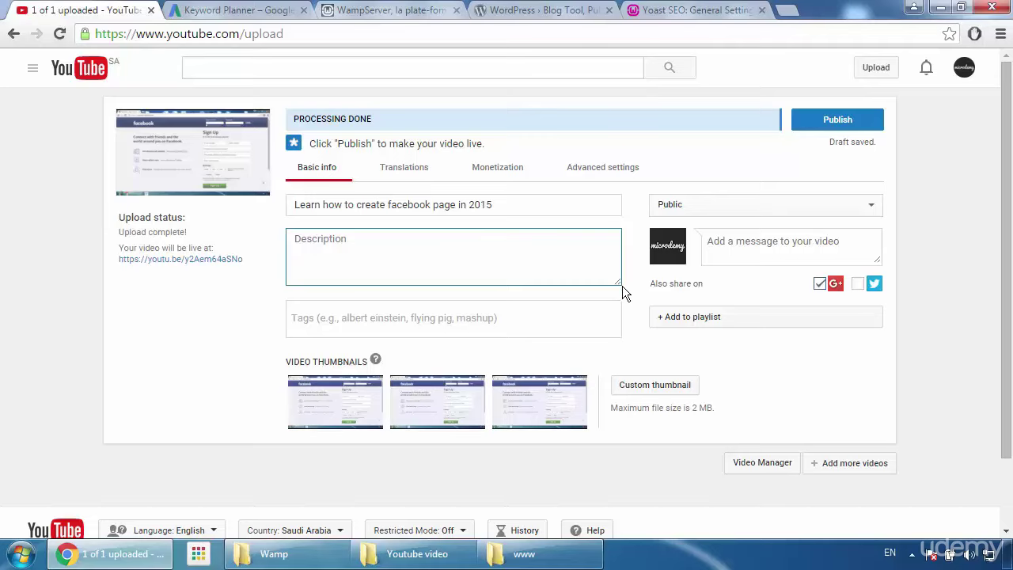
{"action": "left_click_drag", "start_coordinate": [620, 281], "coordinate": [623, 385]}
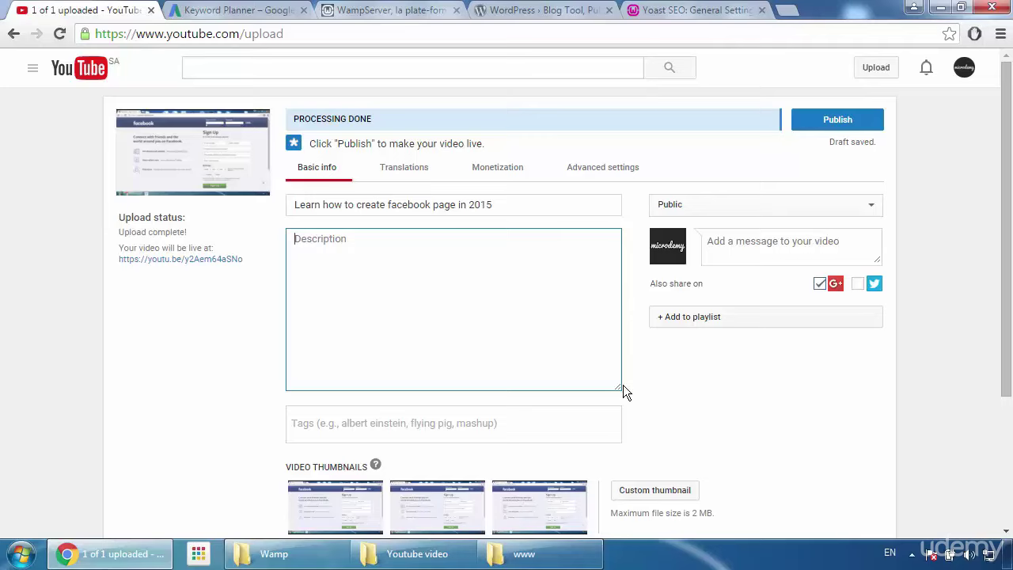
Select the whole YouTube video title 'Learn how to create facebook page in 2015'.
{"action": "triple_click", "coordinate": [424, 206]}
Copy the YouTube video title and go to the WordPress Yoast SEO settings page.
{"action": "right_click", "coordinate": [424, 205]}
{"action": "left_click", "coordinate": [446, 229]}
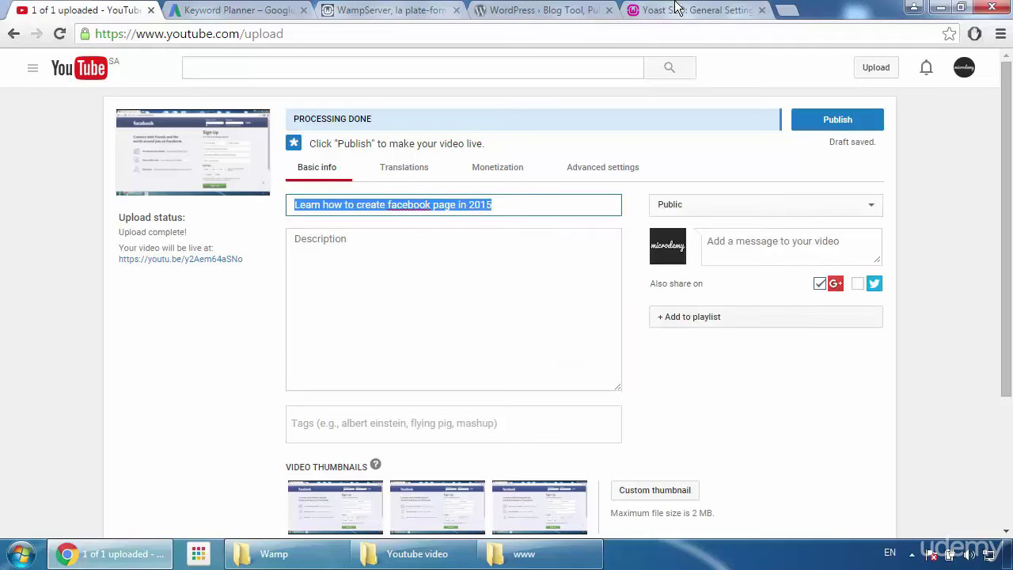
{"action": "left_click", "coordinate": [677, 8]}
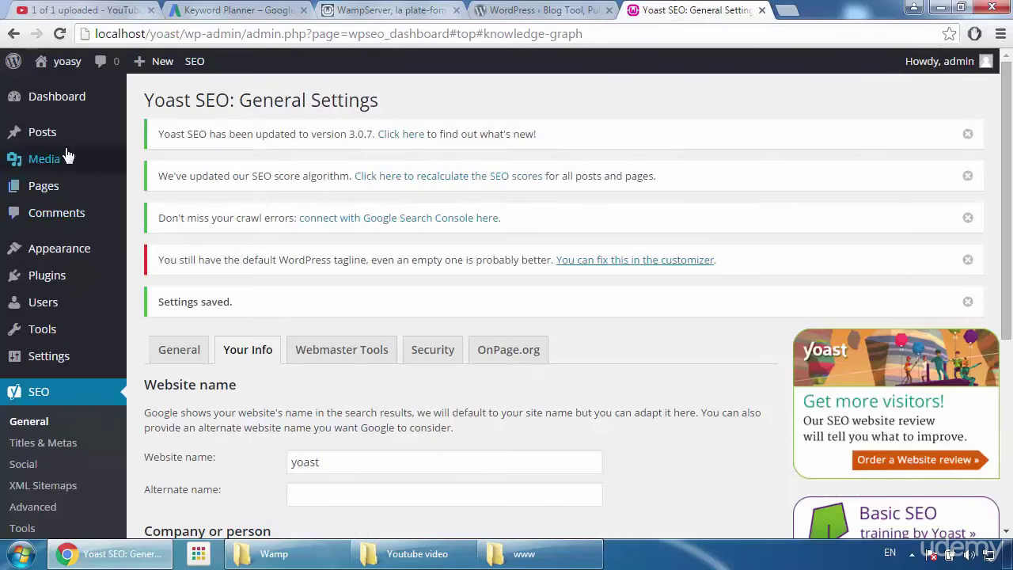
Check the AdBlock popup's status for this site, then dismiss it.
{"action": "mouse_move", "coordinate": [74, 139]}
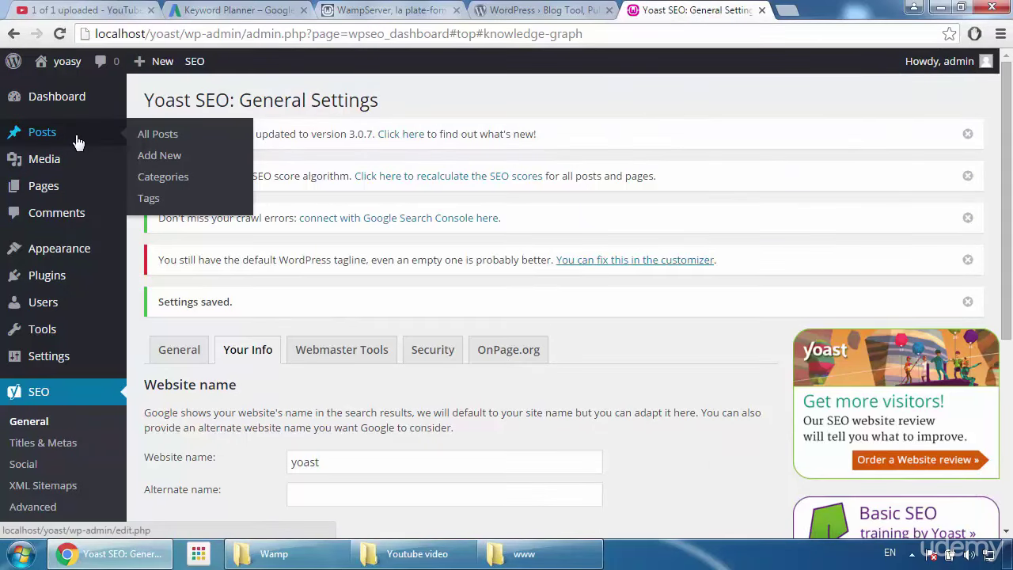
{"action": "left_click", "coordinate": [975, 34]}
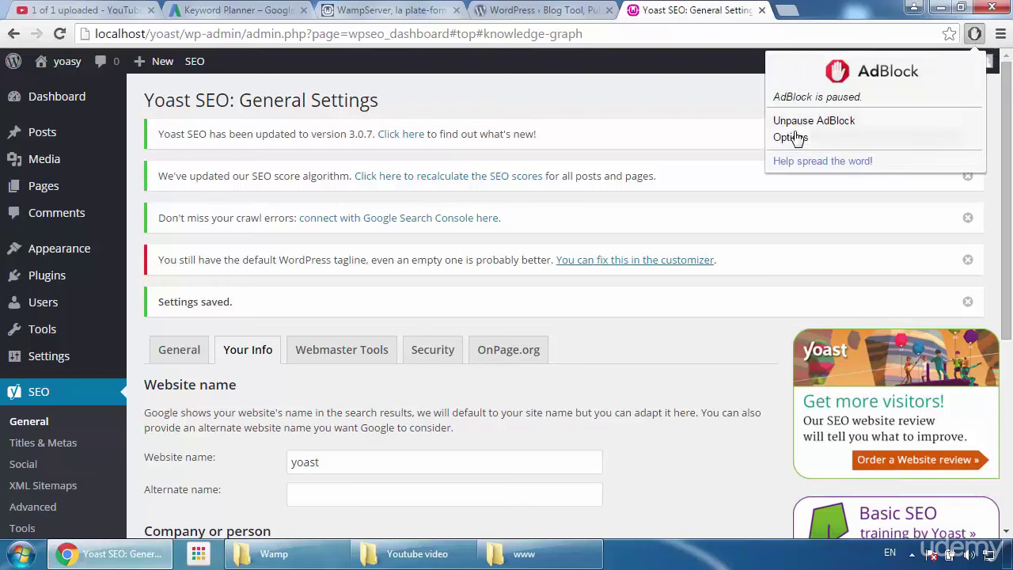
{"action": "left_click", "coordinate": [976, 36]}
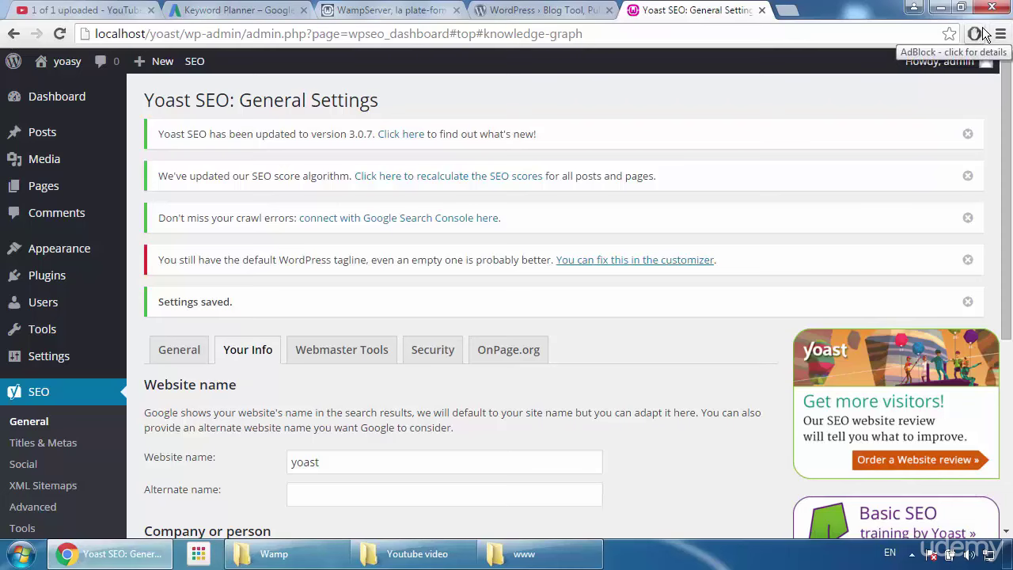
Start a new WordPress post from Posts > Add New.
{"action": "mouse_move", "coordinate": [37, 145]}
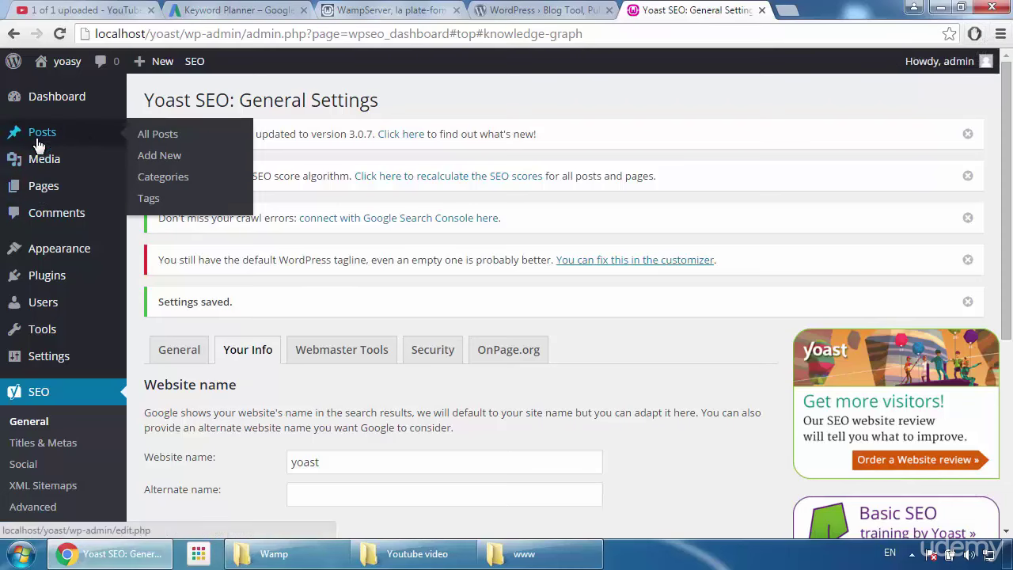
{"action": "left_click", "coordinate": [166, 155]}
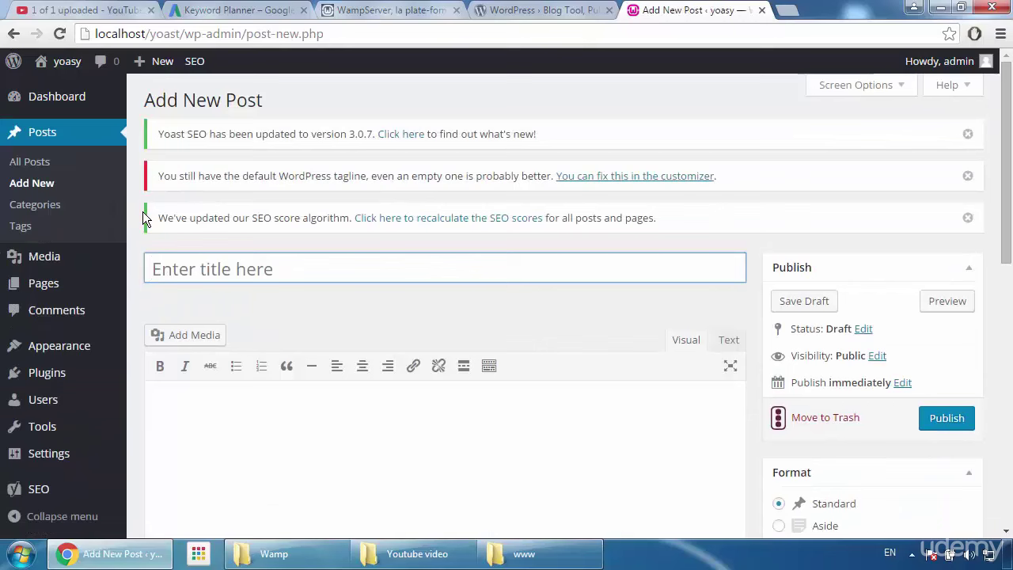
{"action": "right_click", "coordinate": [274, 265]}
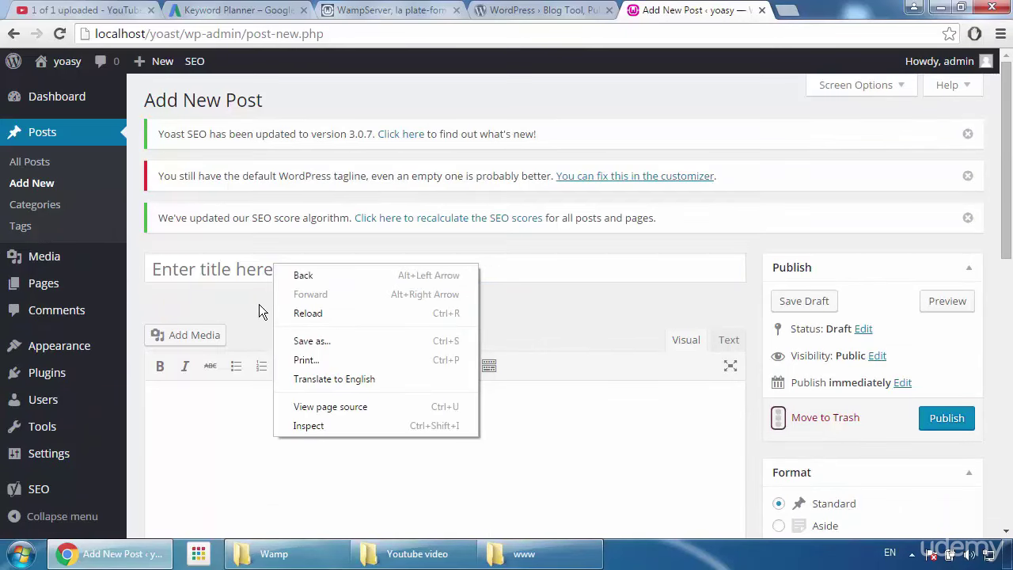
{"action": "right_click", "coordinate": [244, 272]}
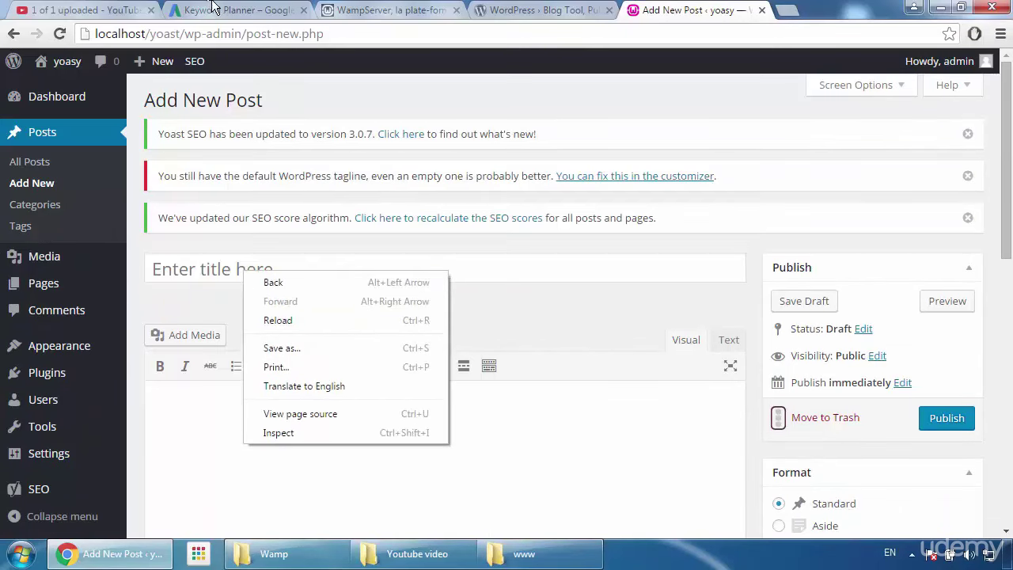
Paste the copied video title 'Learn how to create facebook page in 2015' as the post title and select 'create facebook page'.
{"action": "left_click", "coordinate": [115, 10]}
{"action": "right_click", "coordinate": [343, 208]}
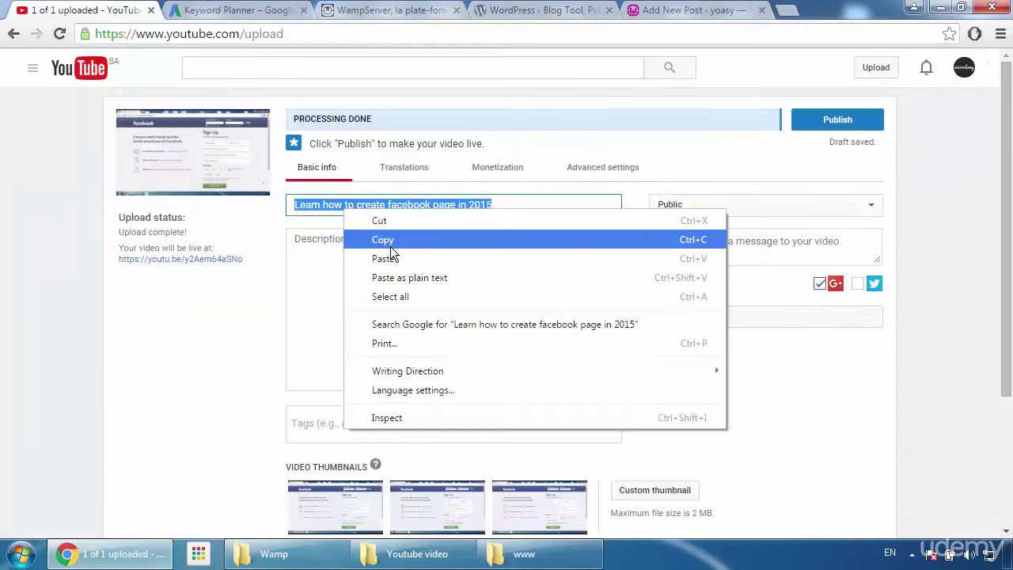
{"action": "left_click", "coordinate": [388, 239]}
{"action": "left_click", "coordinate": [651, 10]}
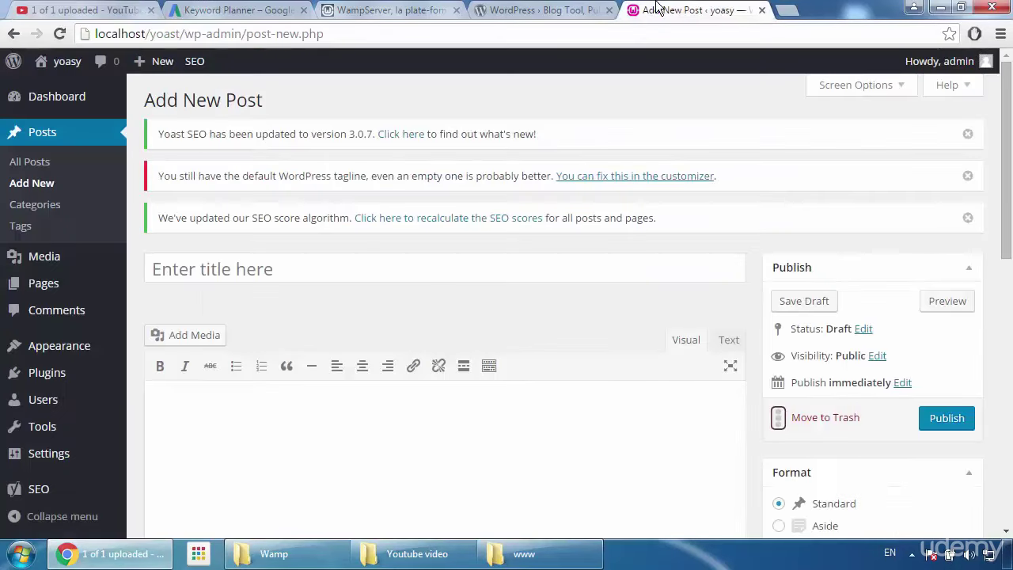
{"action": "right_click", "coordinate": [288, 271]}
{"action": "left_click", "coordinate": [332, 372]}
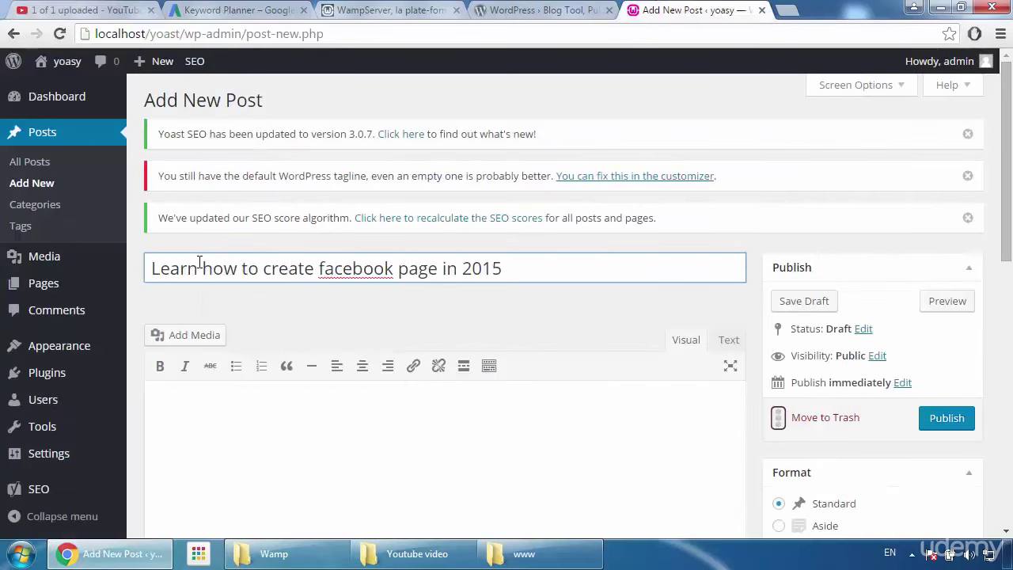
{"action": "left_click_drag", "start_coordinate": [438, 269], "coordinate": [264, 273]}
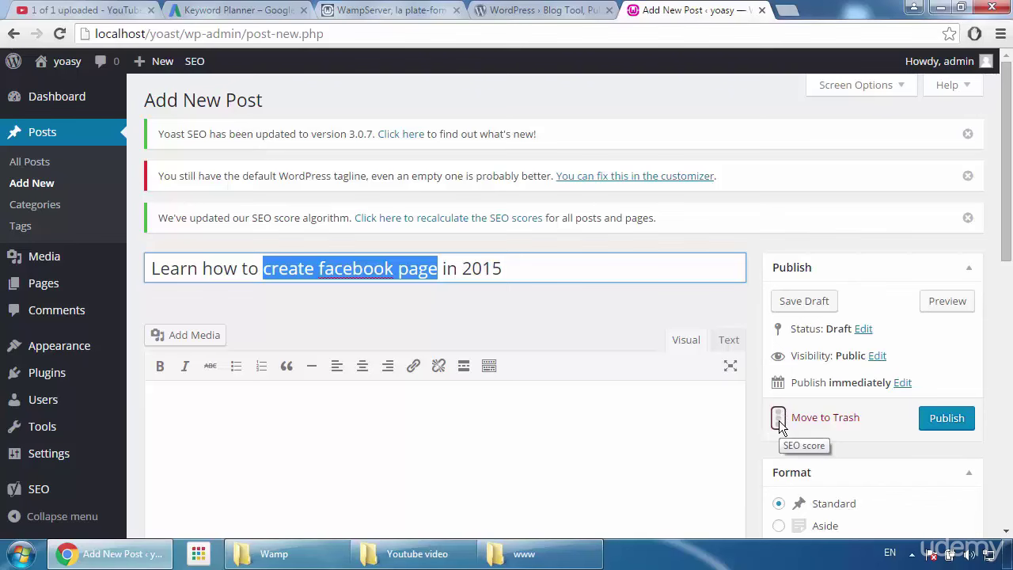
{"action": "left_click", "coordinate": [46, 10]}
Paste the two-paragraph facebook page description into the empty post body.
{"action": "left_click", "coordinate": [732, 13]}
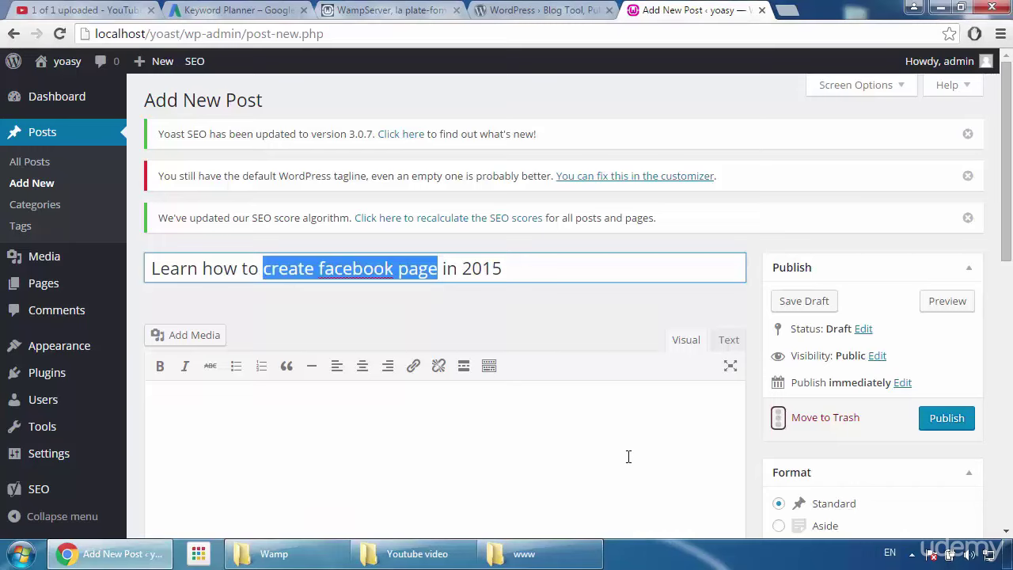
{"action": "left_click", "coordinate": [549, 410]}
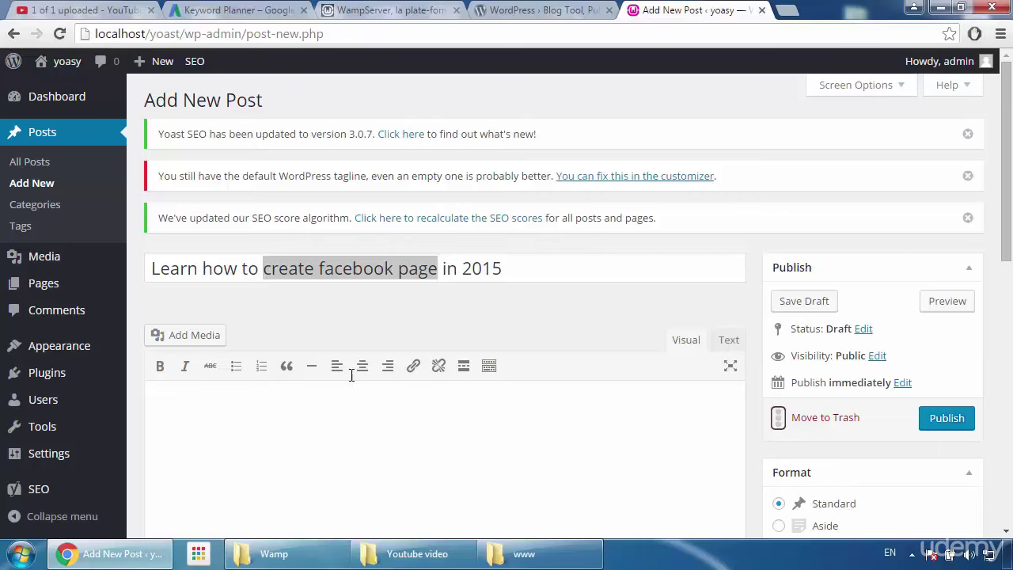
{"action": "key", "text": "ctrl+v"}
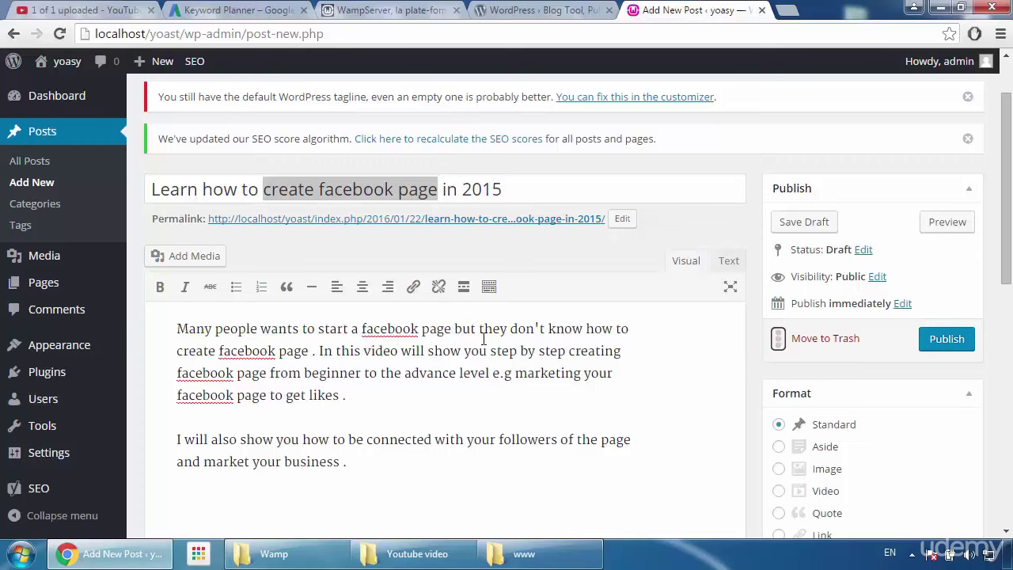
{"action": "left_click_drag", "start_coordinate": [312, 350], "coordinate": [163, 353]}
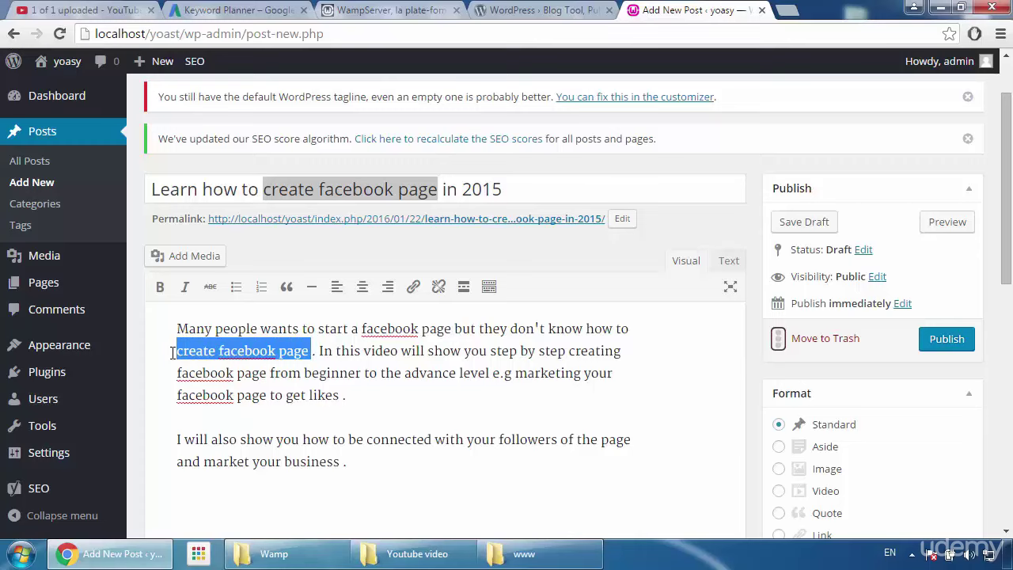
{"action": "left_click", "coordinate": [322, 349]}
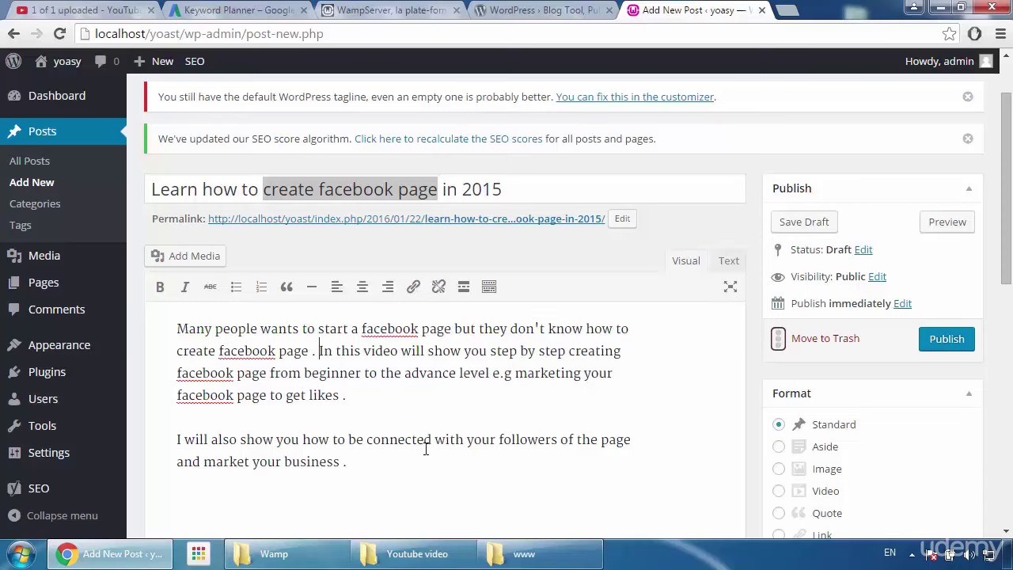
{"action": "left_click", "coordinate": [385, 459]}
{"action": "scroll", "coordinate": [317, 396], "scroll_direction": "down", "scroll_amount": 2}
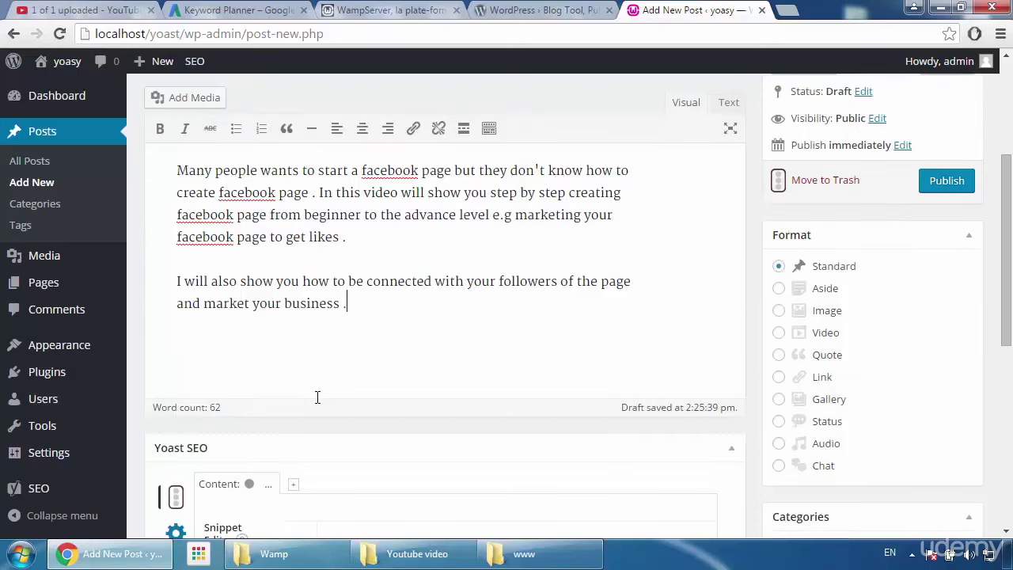
{"action": "key", "text": "Return"}
{"action": "key", "text": "Return"}
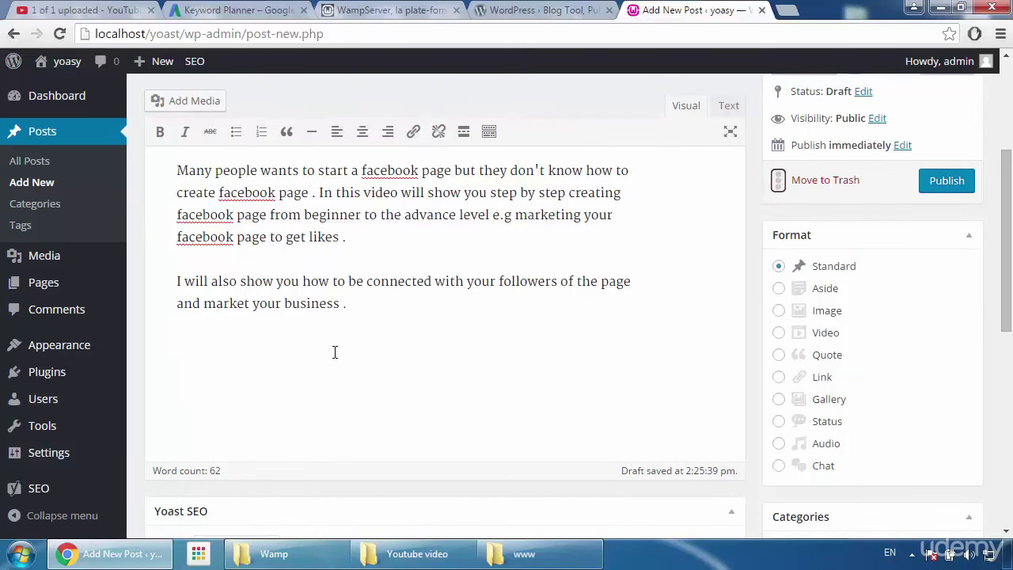
{"action": "scroll", "coordinate": [341, 354], "scroll_direction": "up", "scroll_amount": 2}
{"action": "right_click", "coordinate": [362, 194]}
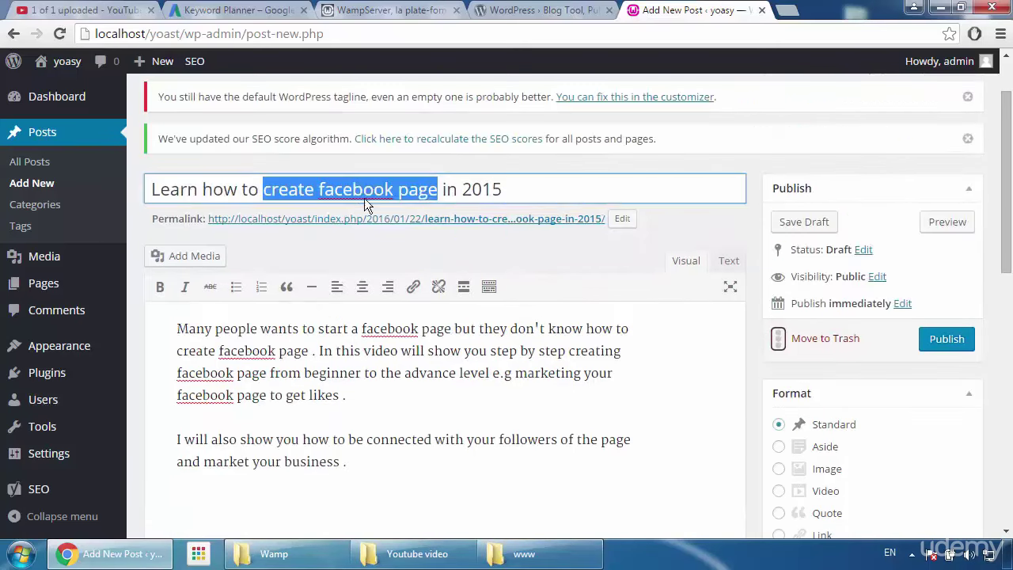
{"action": "left_click", "coordinate": [399, 231]}
{"action": "scroll", "coordinate": [375, 346], "scroll_direction": "down", "scroll_amount": 1}
{"action": "scroll", "coordinate": [375, 345], "scroll_direction": "down", "scroll_amount": 1}
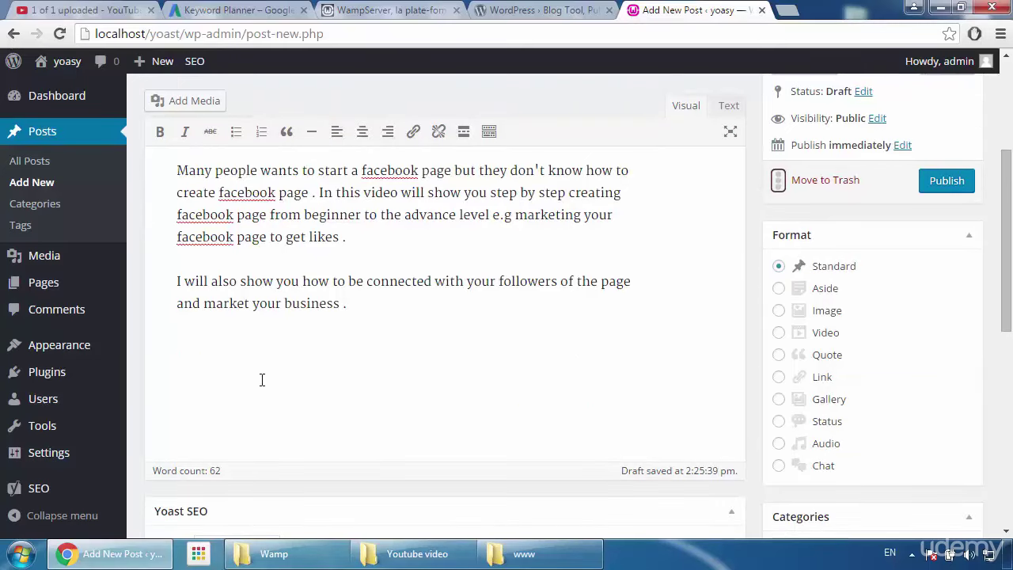
{"action": "key", "text": "ctrl+v"}
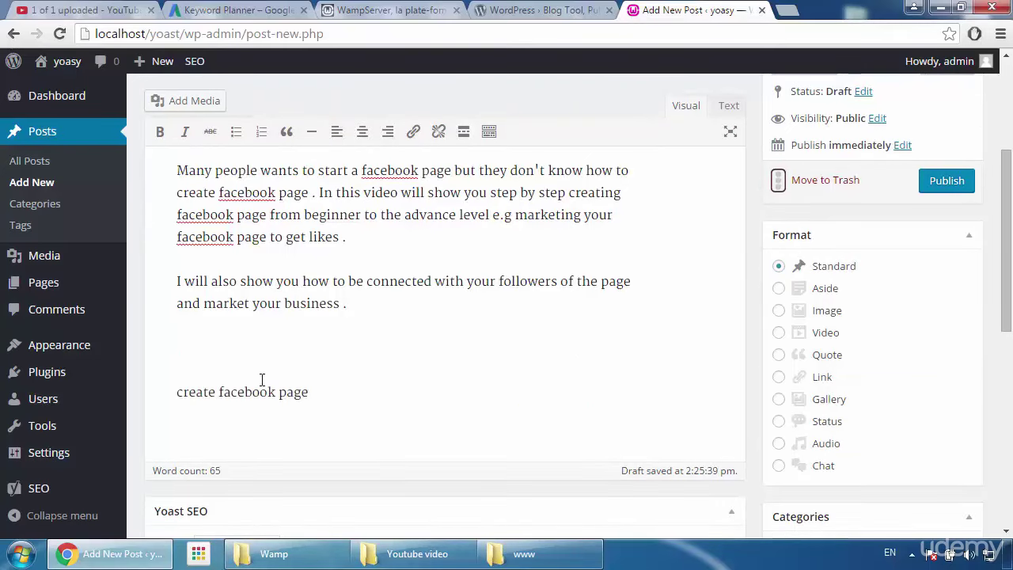
{"action": "key", "text": "Return"}
{"action": "key", "text": "ctrl+v"}
{"action": "key", "text": "Return"}
{"action": "key", "text": "ctrl+v"}
{"action": "key", "text": "BackSpace"}
{"action": "key", "text": "BackSpace"}
{"action": "key", "text": "BackSpace"}
{"action": "key", "text": "BackSpace"}
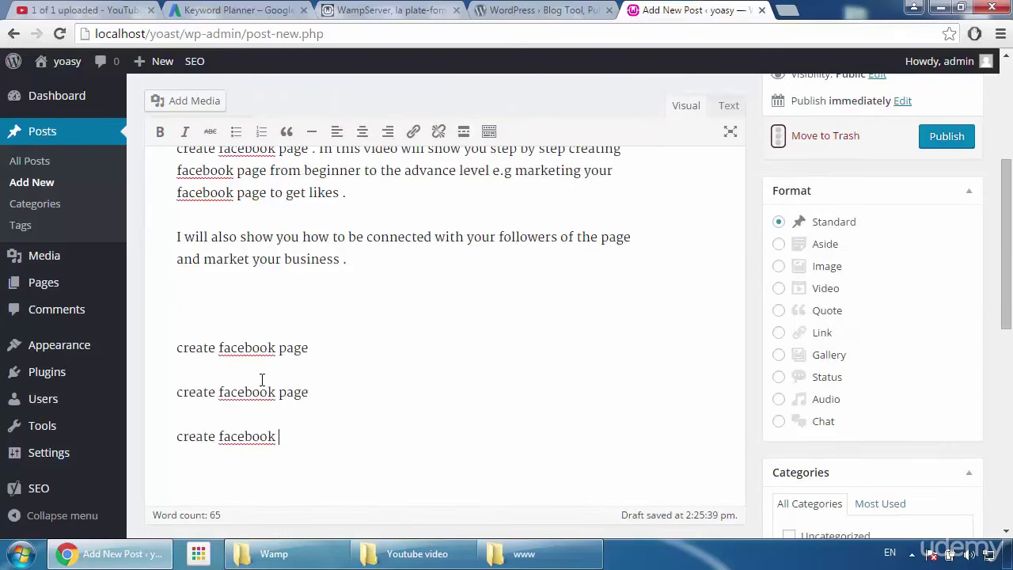
{"action": "left_click_drag", "start_coordinate": [303, 441], "coordinate": [172, 339]}
{"action": "key", "text": "BackSpace"}
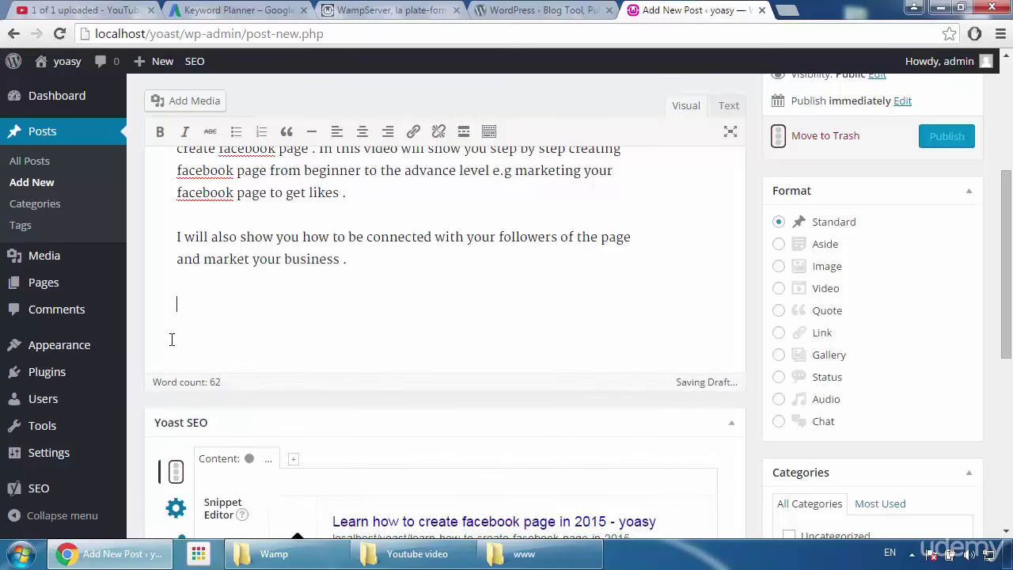
Save the post as a draft and review the Yoast SEO content analysis.
{"action": "scroll", "coordinate": [251, 355], "scroll_direction": "up", "scroll_amount": 2}
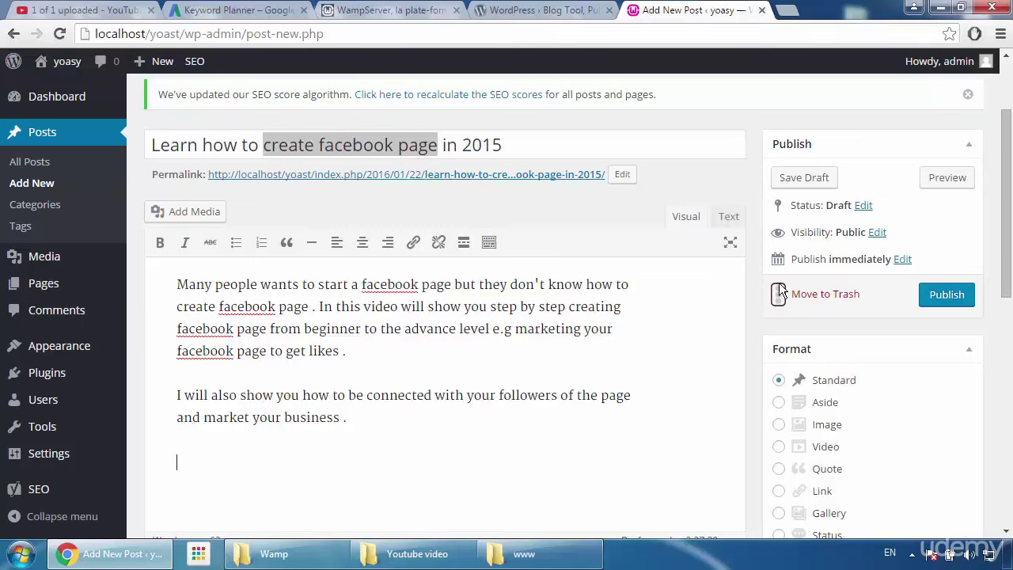
{"action": "left_click", "coordinate": [807, 182]}
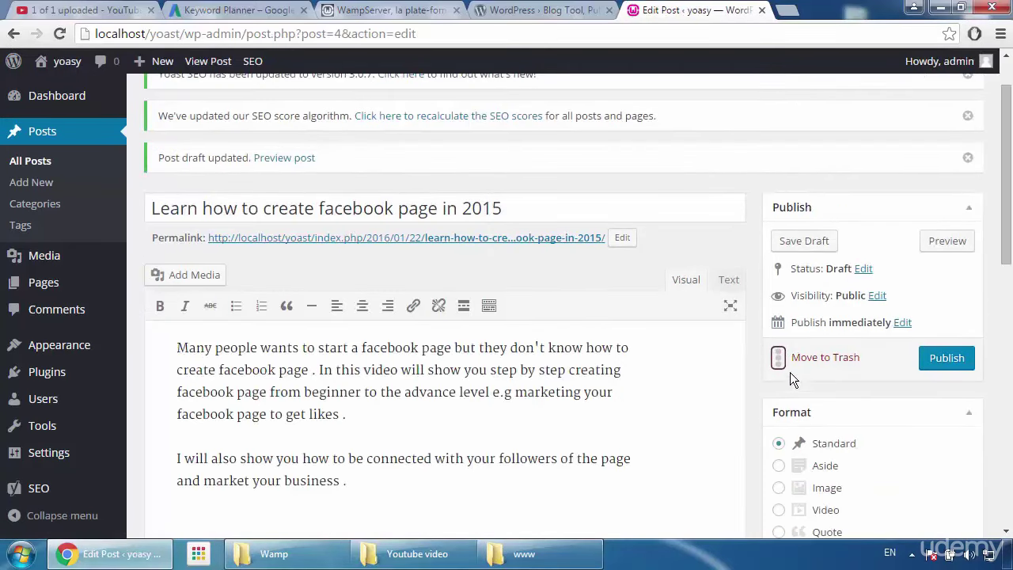
{"action": "scroll", "coordinate": [457, 317], "scroll_direction": "down", "scroll_amount": 7}
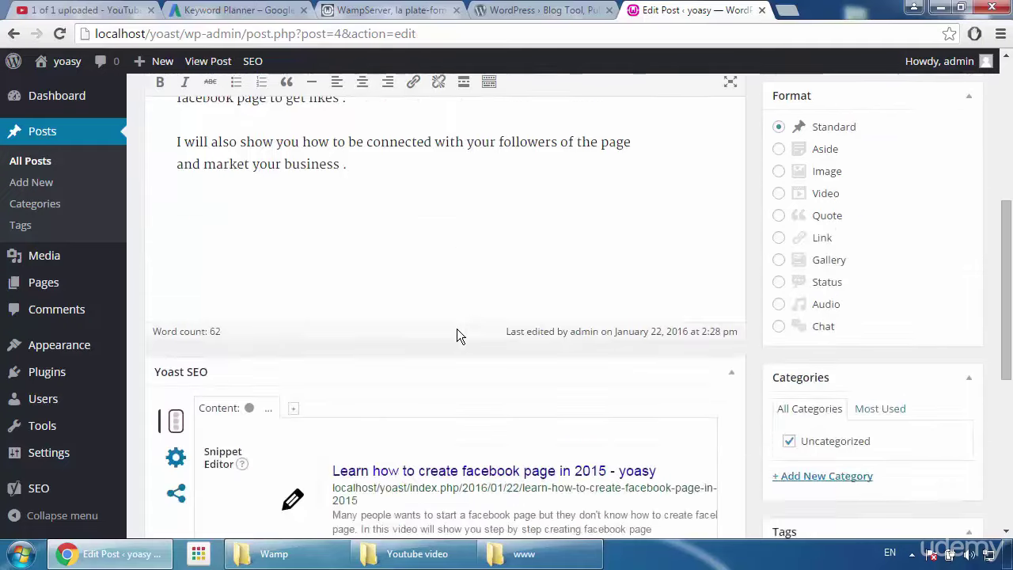
{"action": "scroll", "coordinate": [354, 313], "scroll_direction": "down", "scroll_amount": 2}
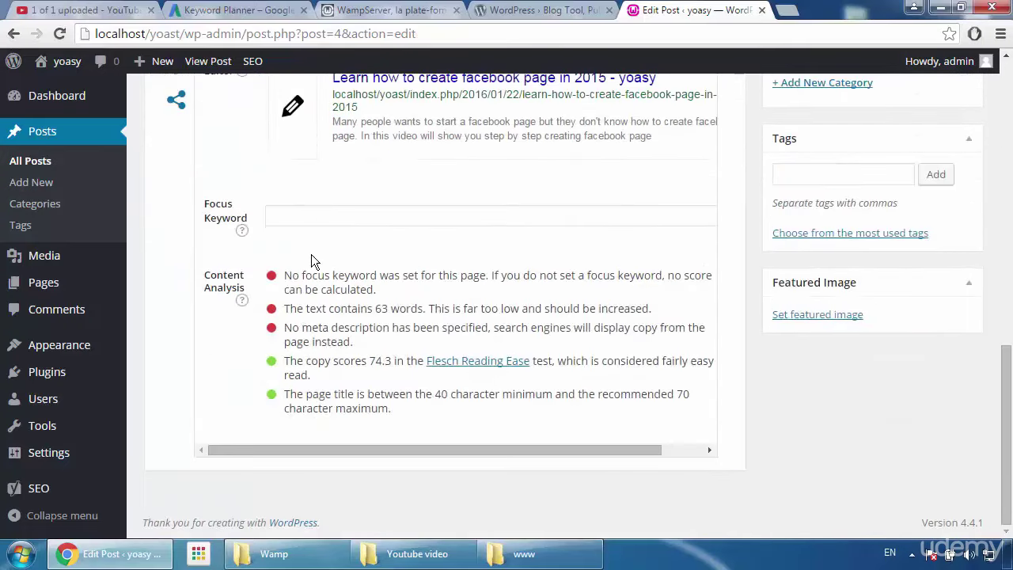
{"action": "scroll", "coordinate": [319, 237], "scroll_direction": "up", "scroll_amount": 10}
{"action": "left_click_drag", "start_coordinate": [436, 210], "coordinate": [262, 210]}
{"action": "key", "text": "ctrl+c"}
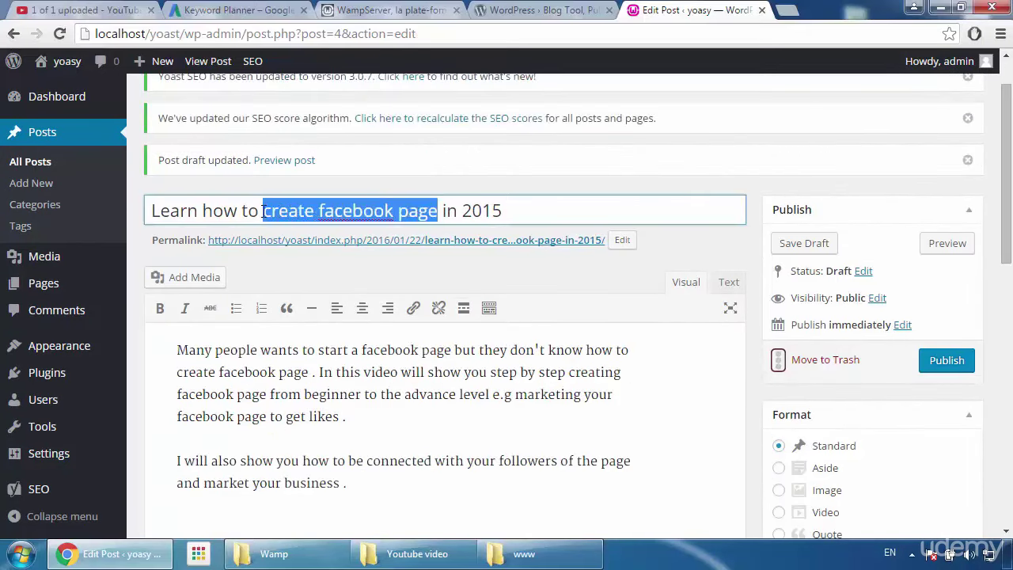
Paste 'create facebook page' into the Yoast Focus Keyword field.
{"action": "scroll", "coordinate": [312, 262], "scroll_direction": "down", "scroll_amount": 6}
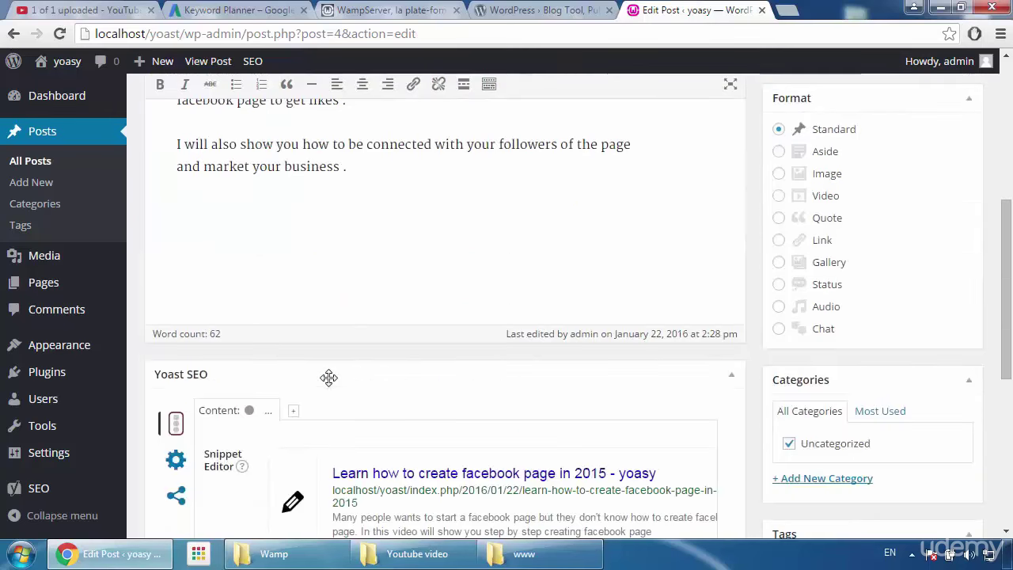
{"action": "scroll", "coordinate": [338, 401], "scroll_direction": "up", "scroll_amount": 6}
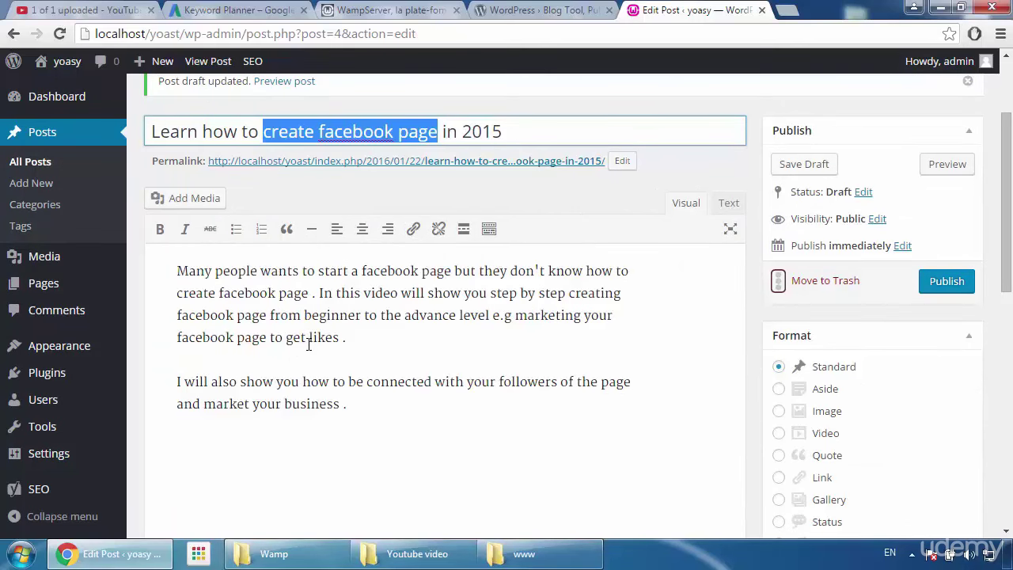
{"action": "scroll", "coordinate": [309, 344], "scroll_direction": "down", "scroll_amount": 8}
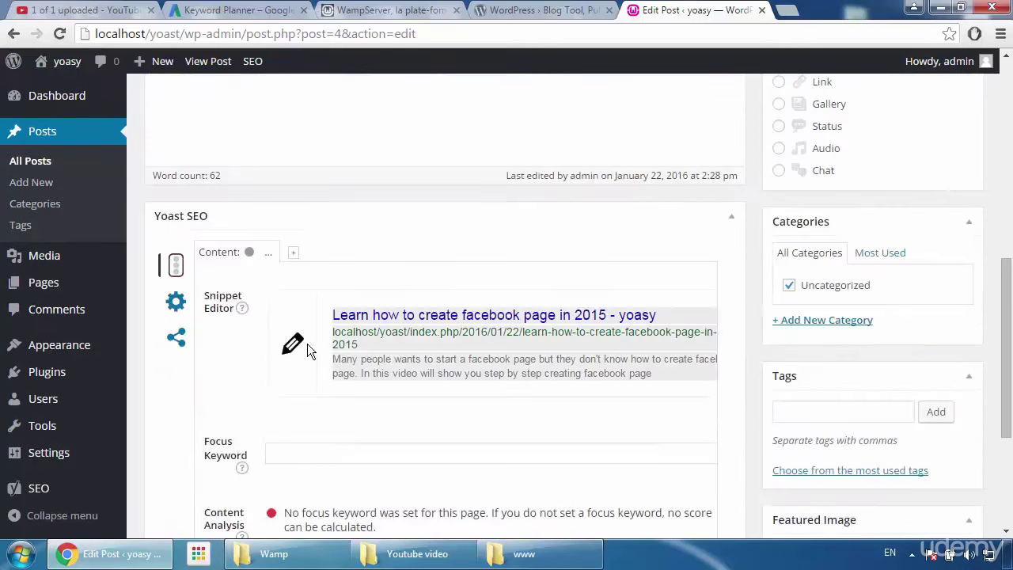
{"action": "left_click", "coordinate": [295, 303]}
{"action": "key", "text": "ctrl+v"}
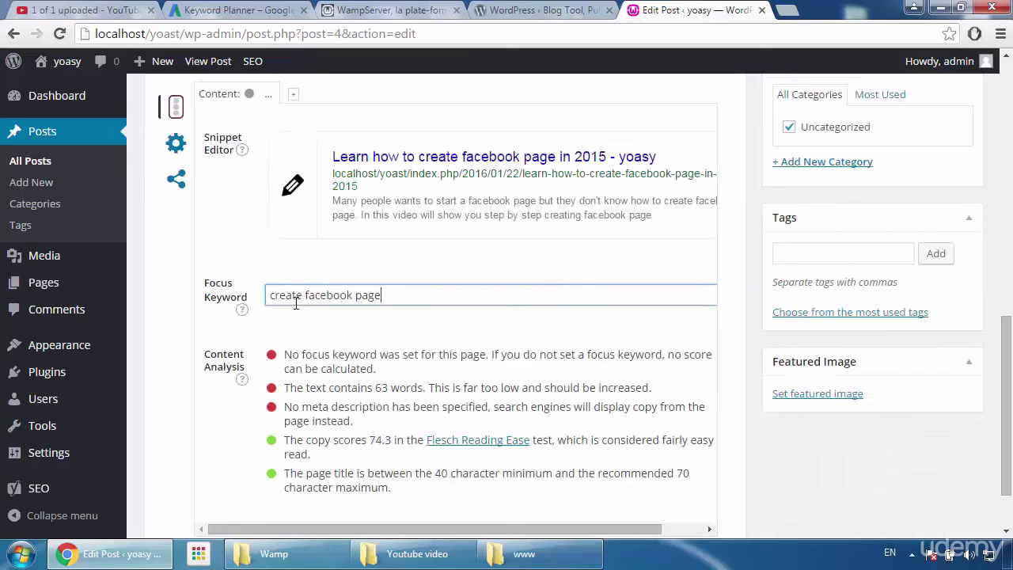
{"action": "scroll", "coordinate": [336, 320], "scroll_direction": "up", "scroll_amount": 6}
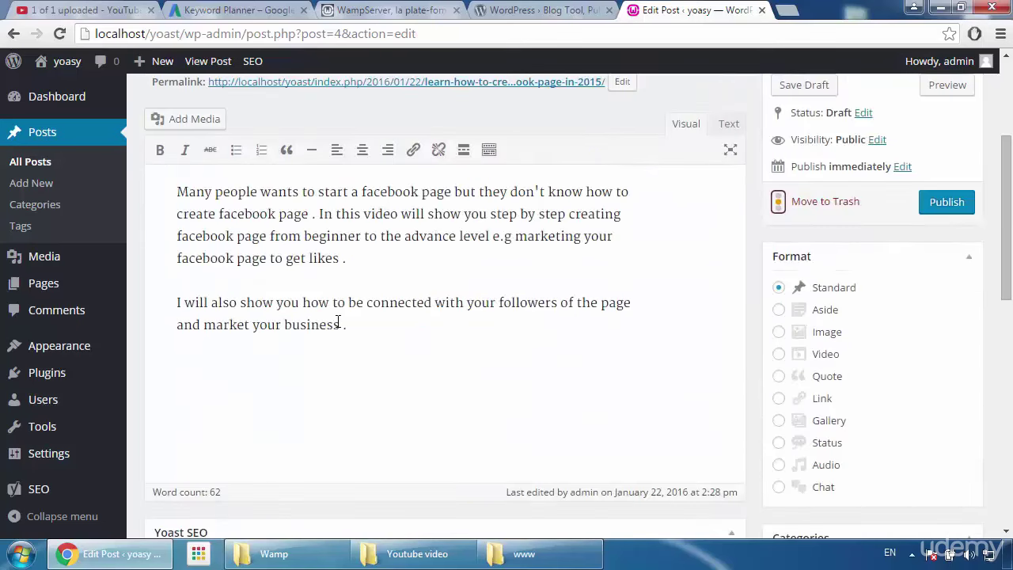
{"action": "scroll", "coordinate": [601, 404], "scroll_direction": "up", "scroll_amount": 1}
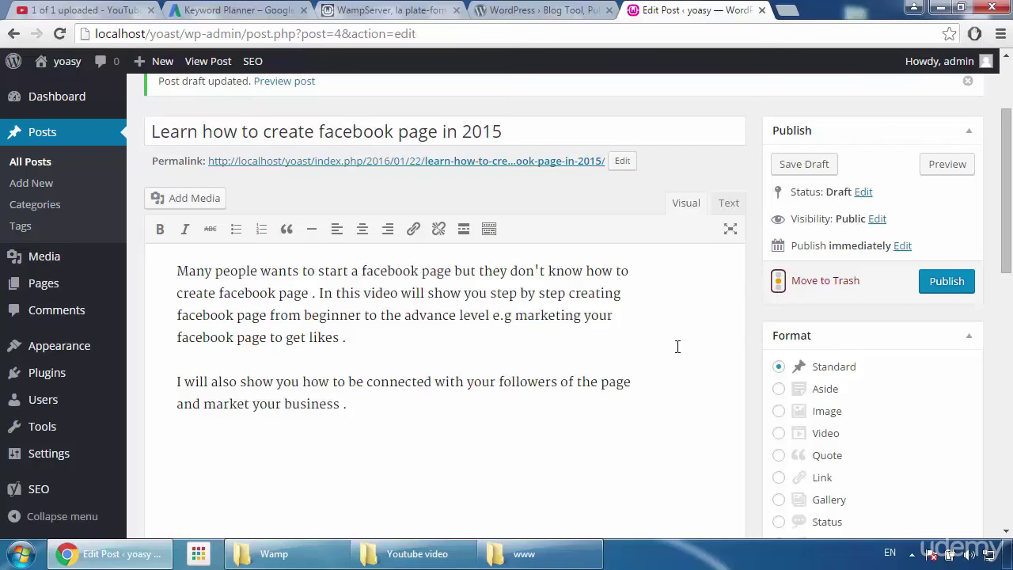
{"action": "scroll", "coordinate": [678, 346], "scroll_direction": "down", "scroll_amount": 6}
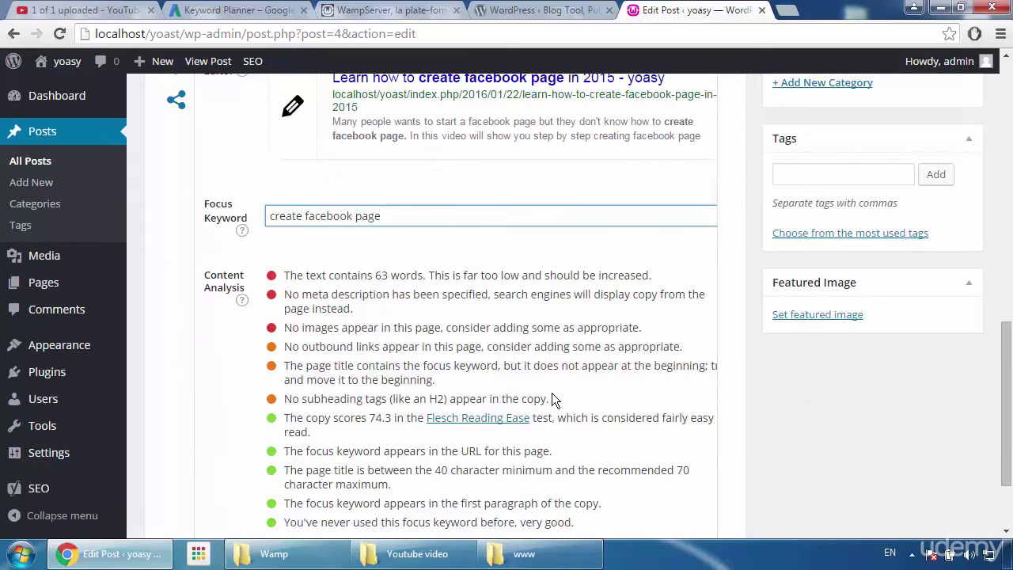
{"action": "scroll", "coordinate": [551, 392], "scroll_direction": "up", "scroll_amount": 6}
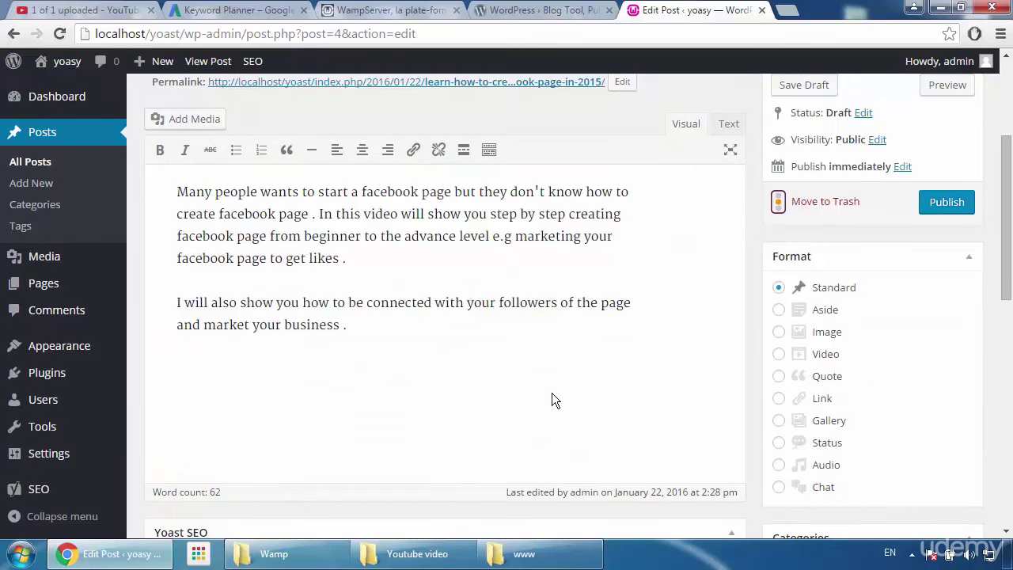
{"action": "scroll", "coordinate": [551, 395], "scroll_direction": "down", "scroll_amount": 4}
{"action": "scroll", "coordinate": [553, 393], "scroll_direction": "down", "scroll_amount": 3}
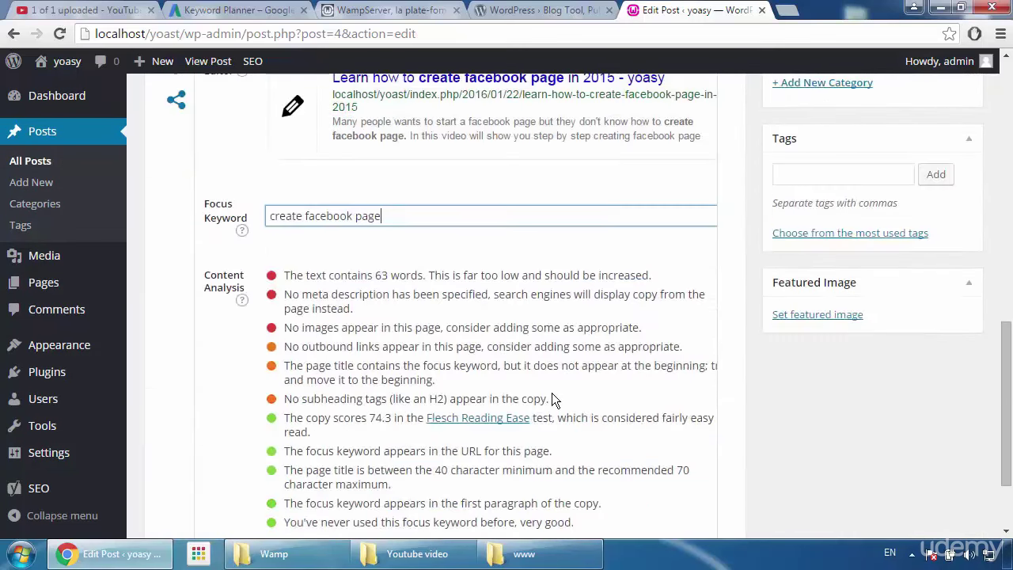
{"action": "left_click_drag", "start_coordinate": [550, 399], "coordinate": [399, 398]}
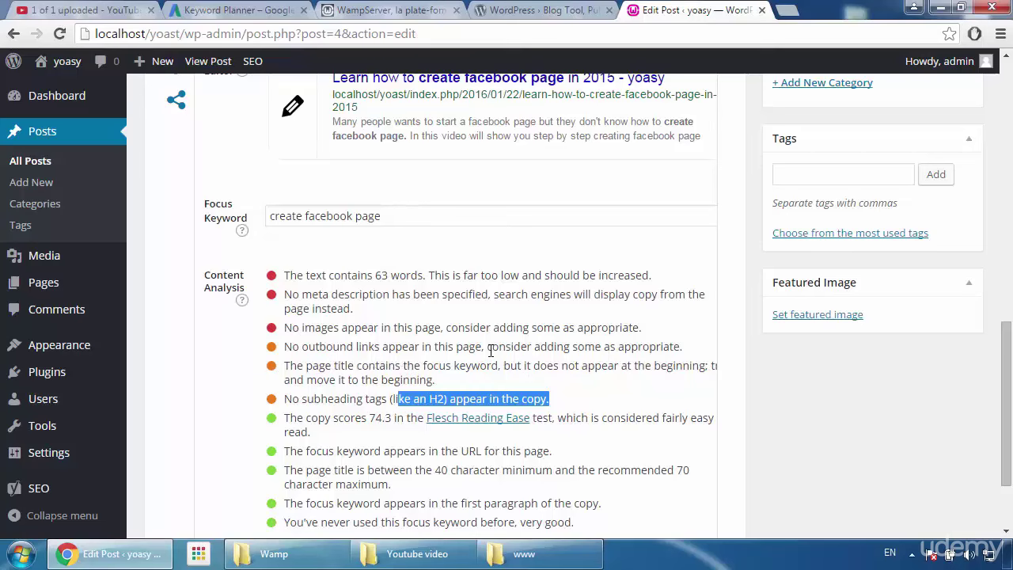
{"action": "scroll", "coordinate": [508, 352], "scroll_direction": "up", "scroll_amount": 2}
{"action": "scroll", "coordinate": [508, 352], "scroll_direction": "up", "scroll_amount": 5}
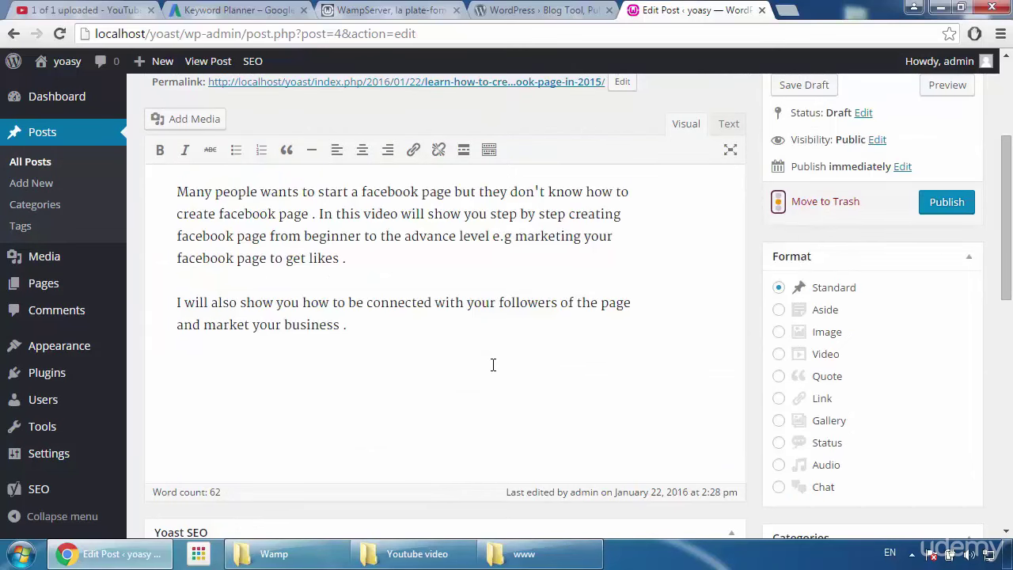
{"action": "scroll", "coordinate": [493, 365], "scroll_direction": "down", "scroll_amount": 1}
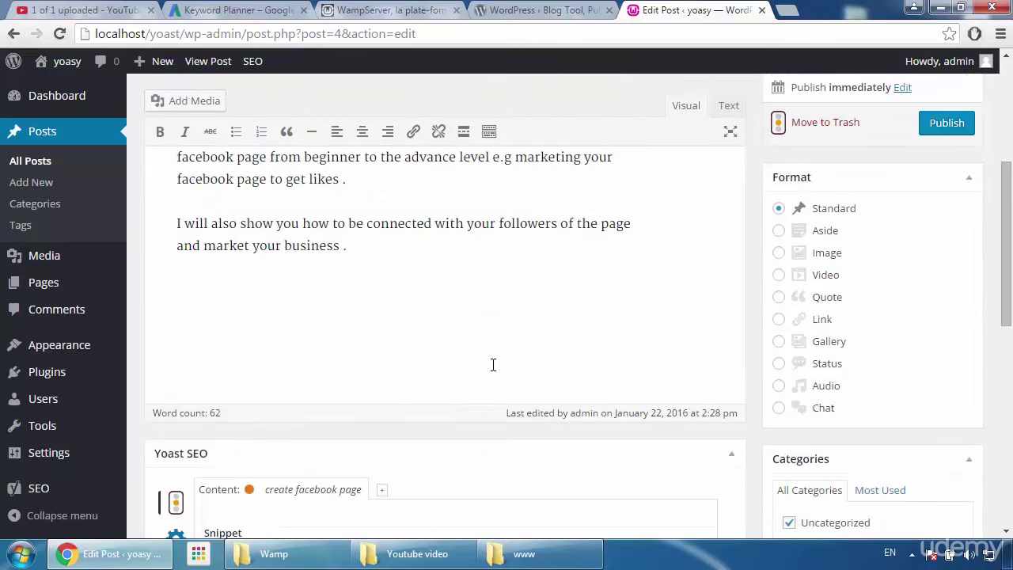
{"action": "scroll", "coordinate": [493, 365], "scroll_direction": "down", "scroll_amount": 5}
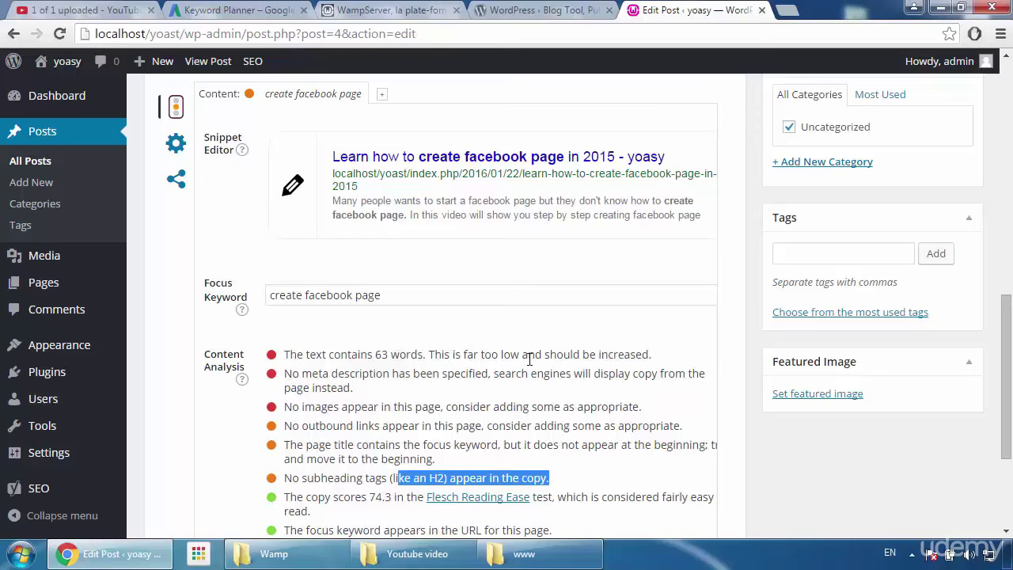
{"action": "scroll", "coordinate": [642, 358], "scroll_direction": "up", "scroll_amount": 5}
Select the whole post text, from after 'business .' back to 'Many'.
{"action": "left_click", "coordinate": [348, 323]}
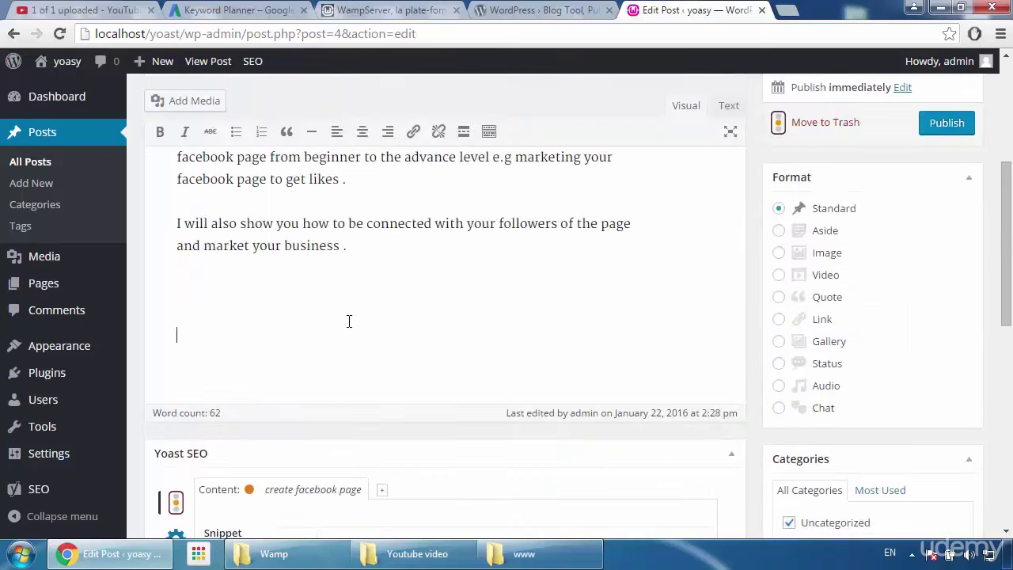
{"action": "scroll", "coordinate": [351, 323], "scroll_direction": "up", "scroll_amount": 2}
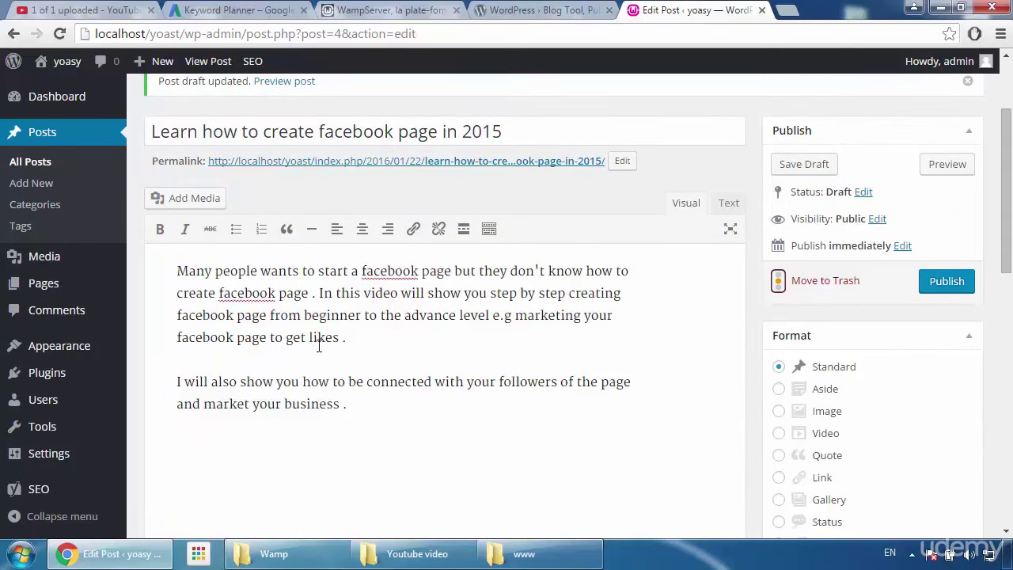
{"action": "scroll", "coordinate": [316, 352], "scroll_direction": "down", "scroll_amount": 2}
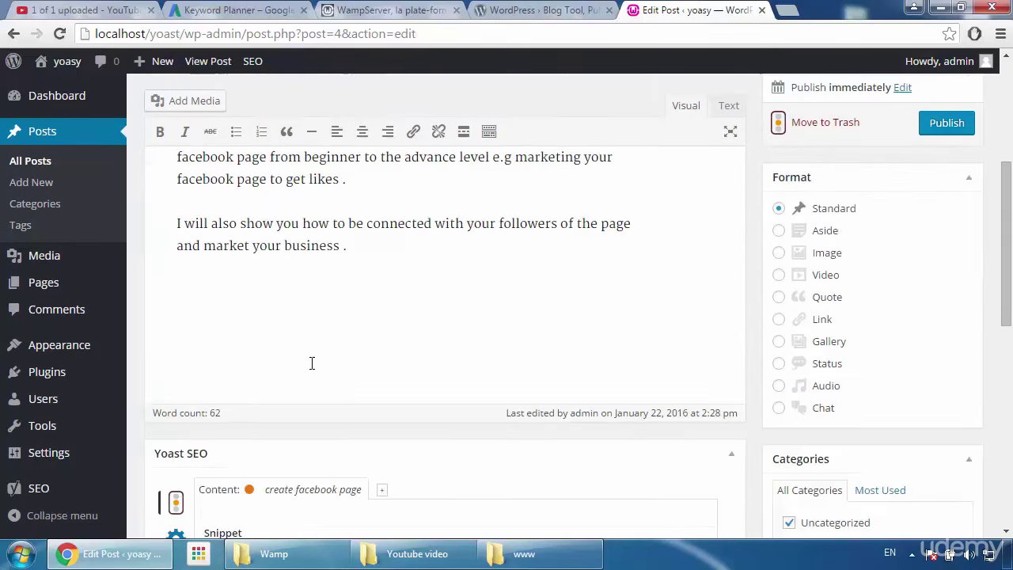
{"action": "scroll", "coordinate": [309, 351], "scroll_direction": "up", "scroll_amount": 1}
{"action": "left_click", "coordinate": [362, 325]}
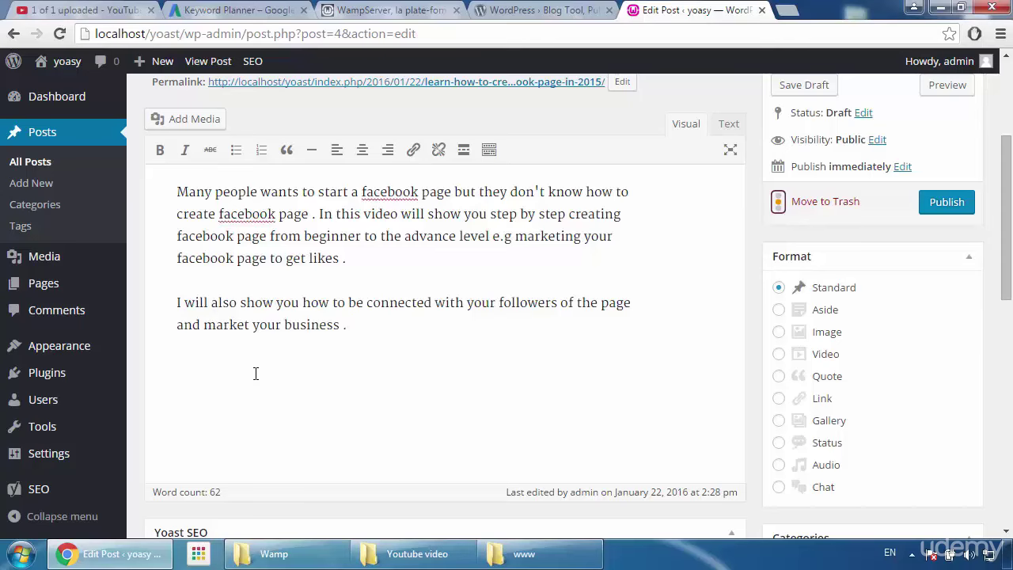
{"action": "scroll", "coordinate": [825, 356], "scroll_direction": "up", "scroll_amount": 1}
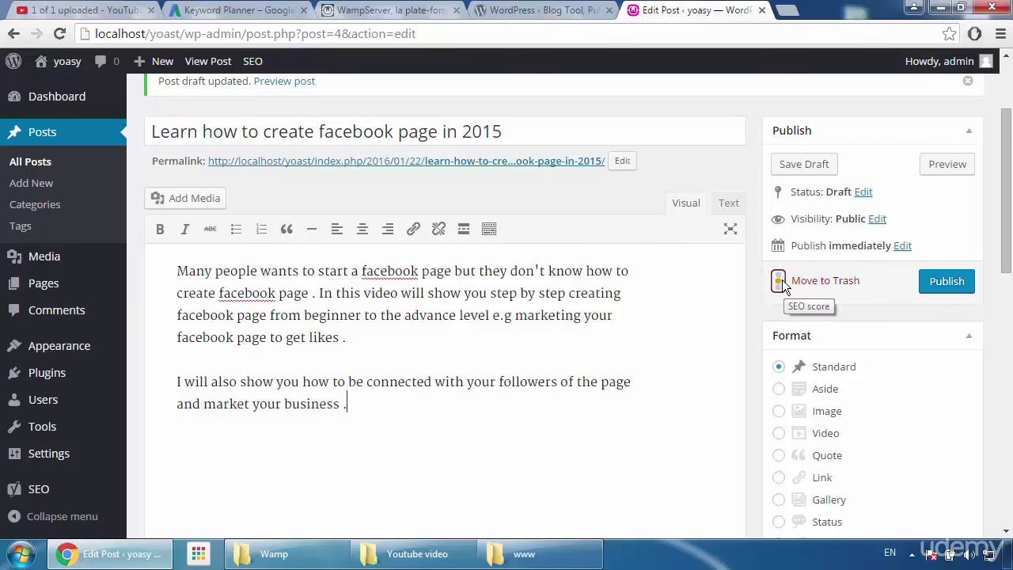
{"action": "left_click_drag", "start_coordinate": [426, 403], "coordinate": [173, 277]}
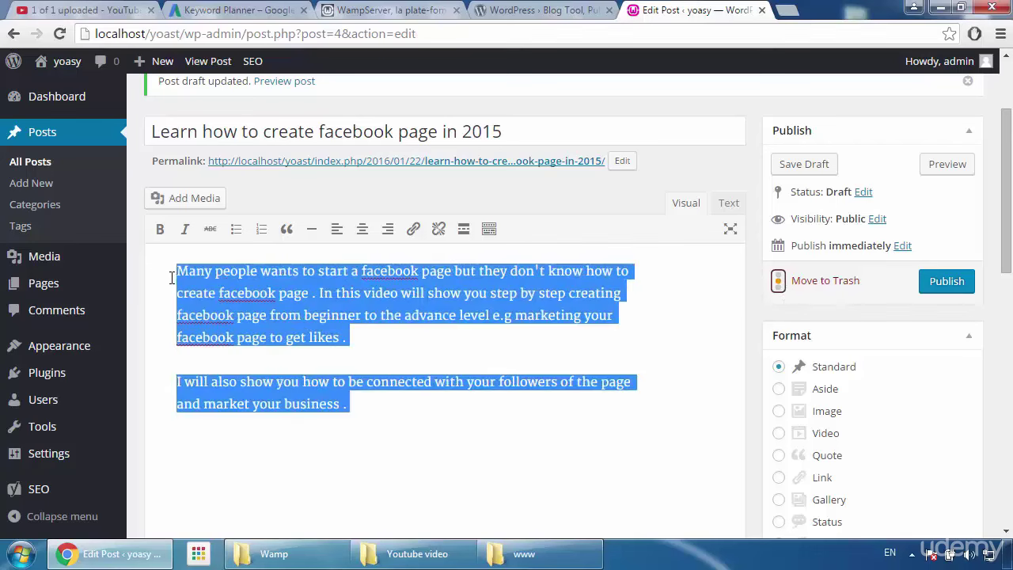
Copy the selected post text and paste it into the YouTube video description.
{"action": "right_click", "coordinate": [301, 290]}
{"action": "left_click", "coordinate": [337, 318]}
{"action": "left_click", "coordinate": [103, 9]}
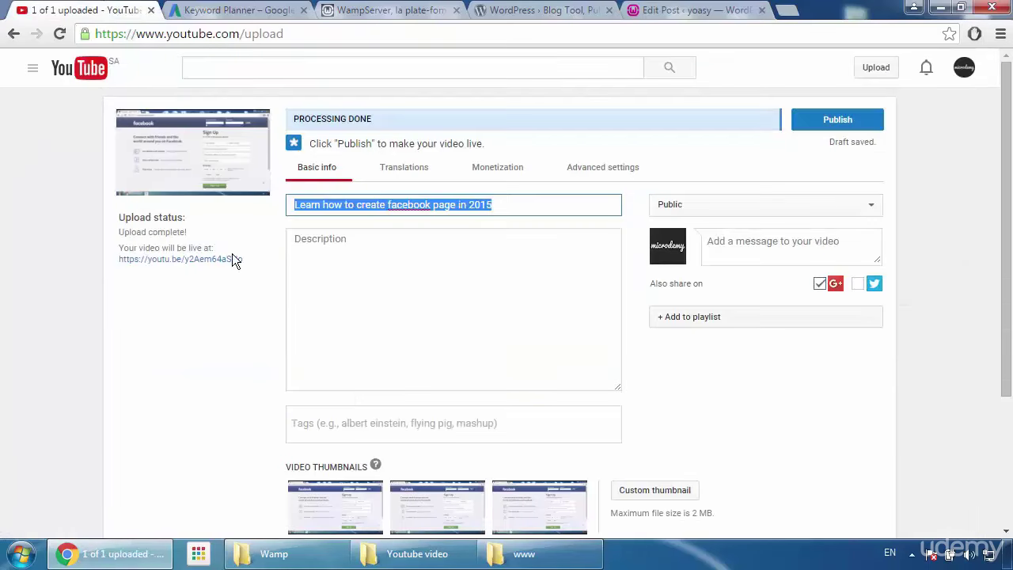
{"action": "left_click", "coordinate": [323, 257]}
{"action": "right_click", "coordinate": [323, 256]}
{"action": "left_click", "coordinate": [356, 346]}
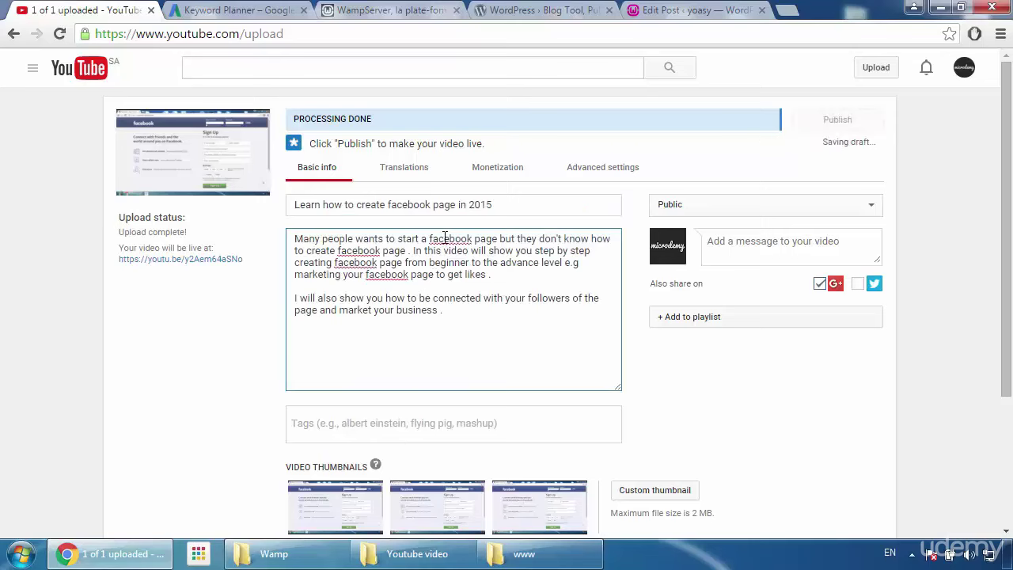
Correct each of the four 'facebook' words to 'Facebook' using spelling suggestions.
{"action": "right_click", "coordinate": [445, 238]}
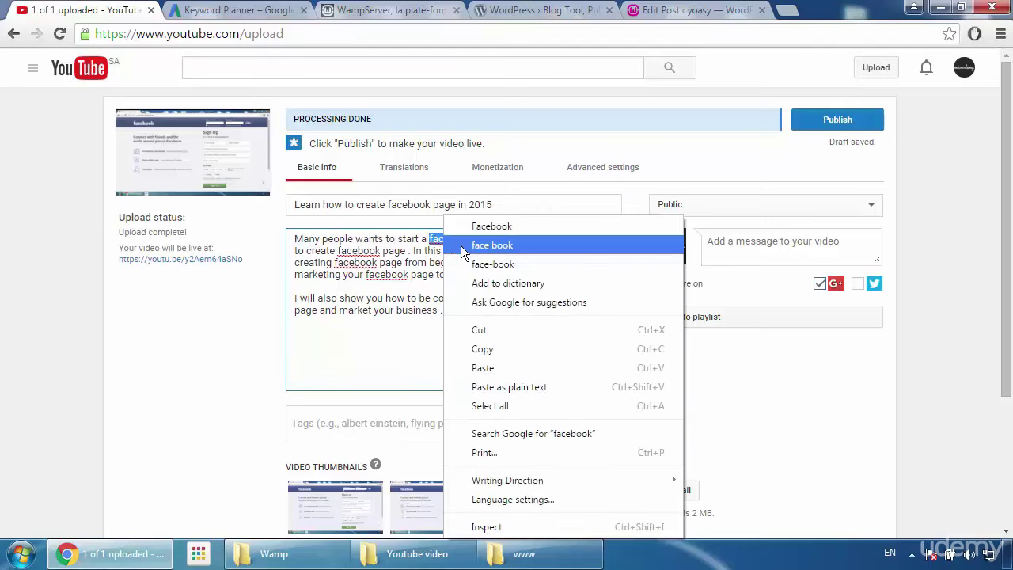
{"action": "left_click", "coordinate": [464, 227]}
{"action": "right_click", "coordinate": [368, 252]}
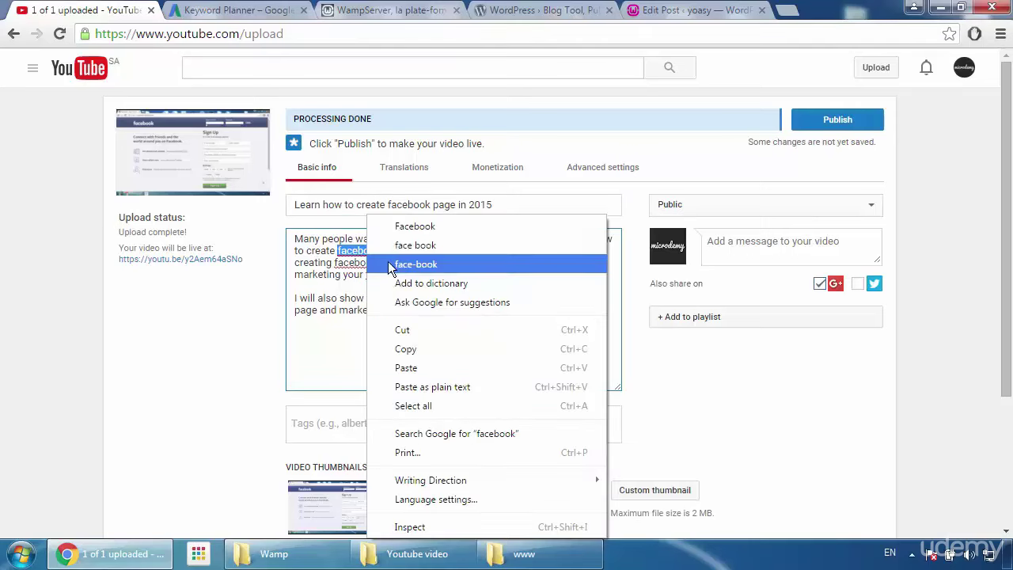
{"action": "left_click", "coordinate": [402, 226]}
{"action": "right_click", "coordinate": [362, 263]}
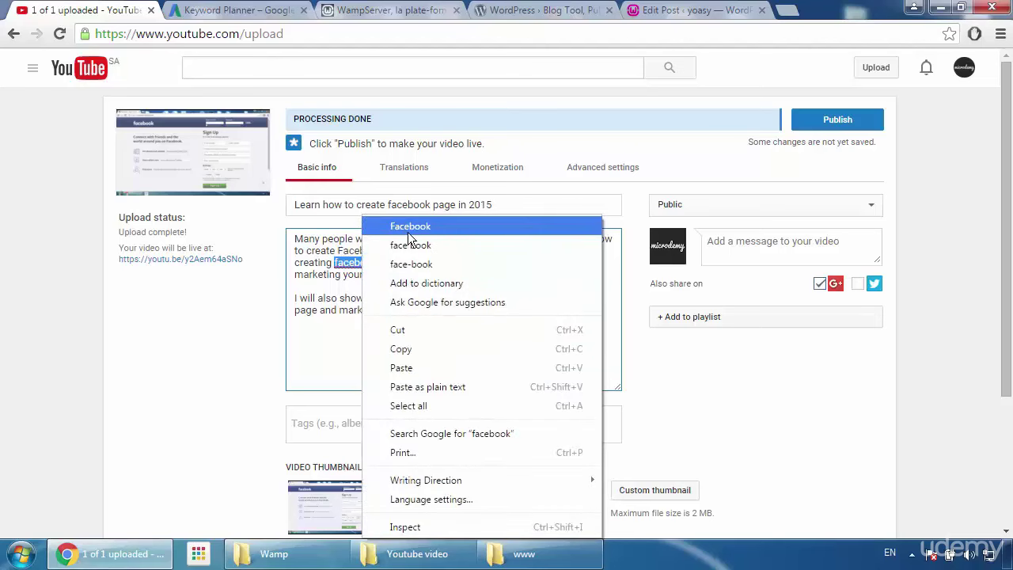
{"action": "left_click", "coordinate": [407, 228]}
{"action": "right_click", "coordinate": [397, 274]}
{"action": "left_click", "coordinate": [514, 225]}
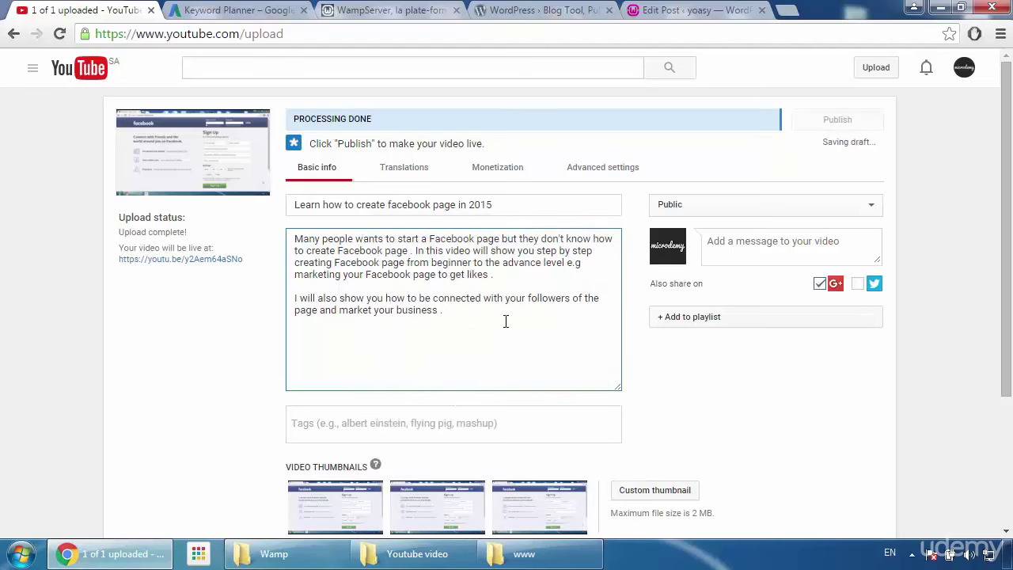
Add the lines 'Subscribe My channel :', 'visit my site :' and 'Like my page' below the description.
{"action": "key", "text": "Return"}
{"action": "key", "text": "Return"}
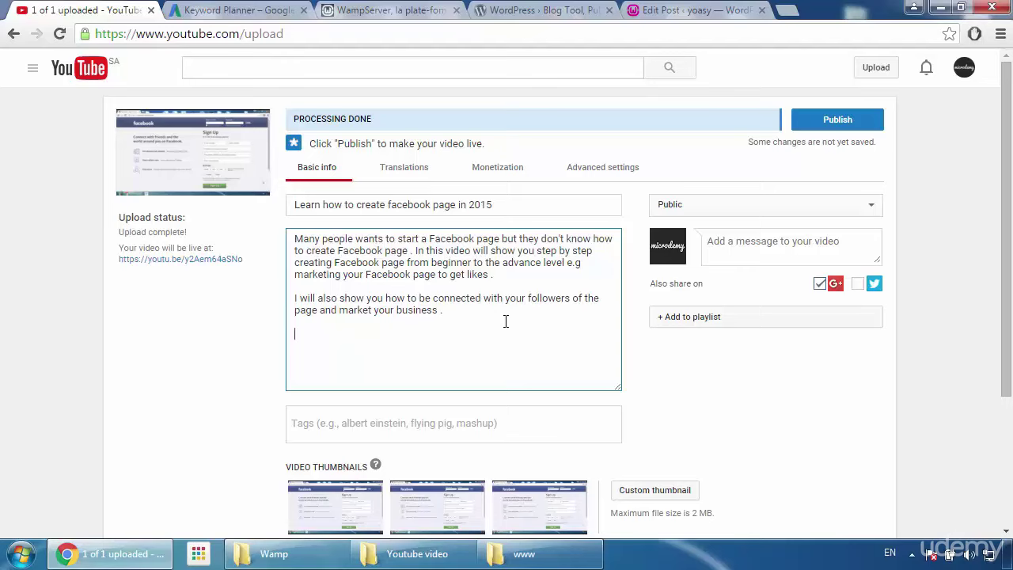
{"action": "type", "text": "Subscribe My channel :"}
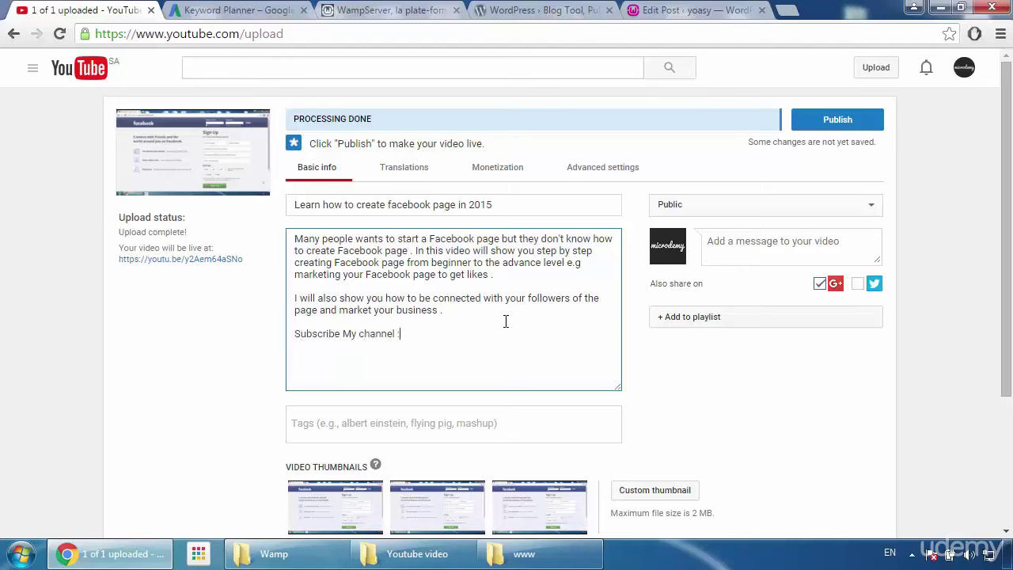
{"action": "type", "text": "Www"}
{"action": "key", "text": "BackSpace"}
{"action": "key", "text": "BackSpace"}
{"action": "key", "text": "BackSpace"}
{"action": "type", "text": "visit my site :"}
{"action": "key", "text": "Return"}
{"action": "type", "text": "Like my page"}
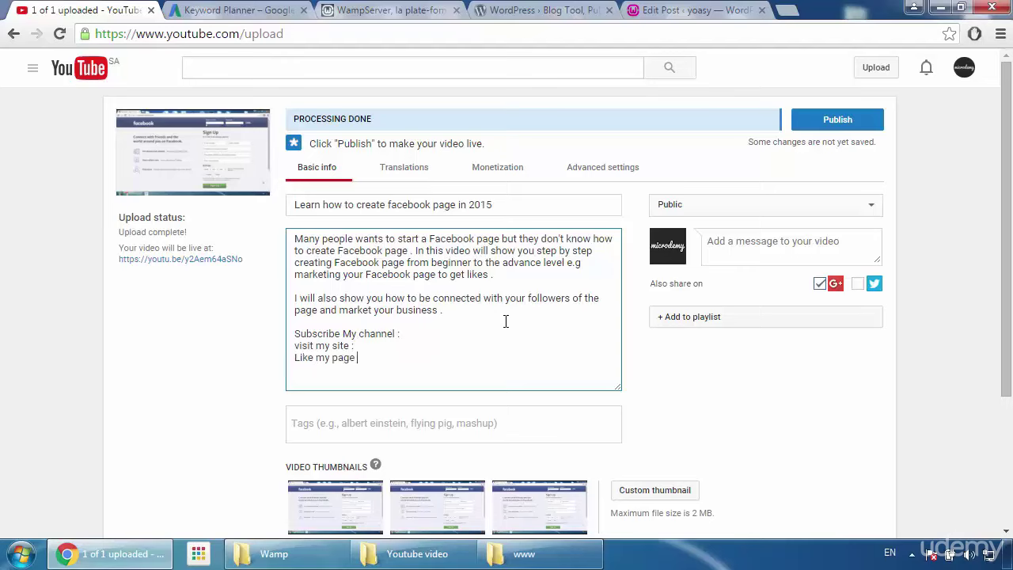